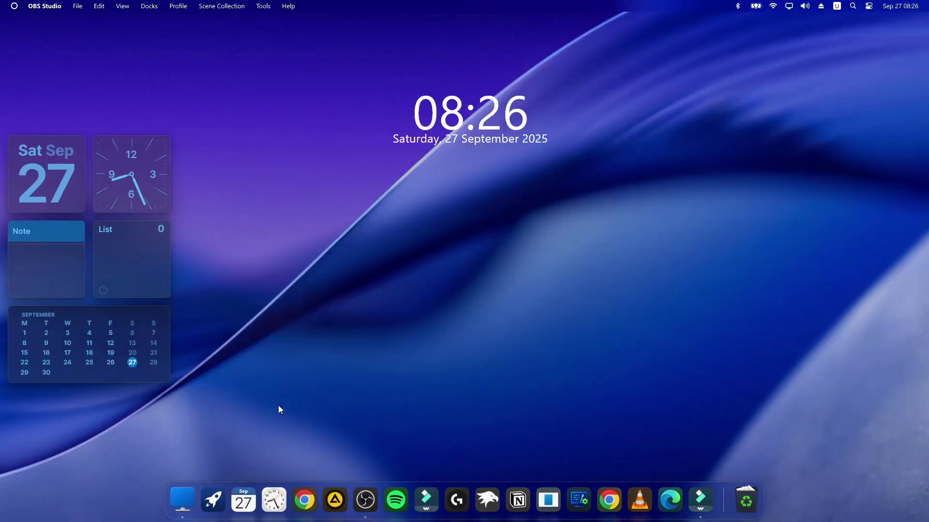
Step: Browse the system menu, Start menu and File Explorer's Local Disk (C:), then minimize Explorer to the dock
left_click(15, 6)
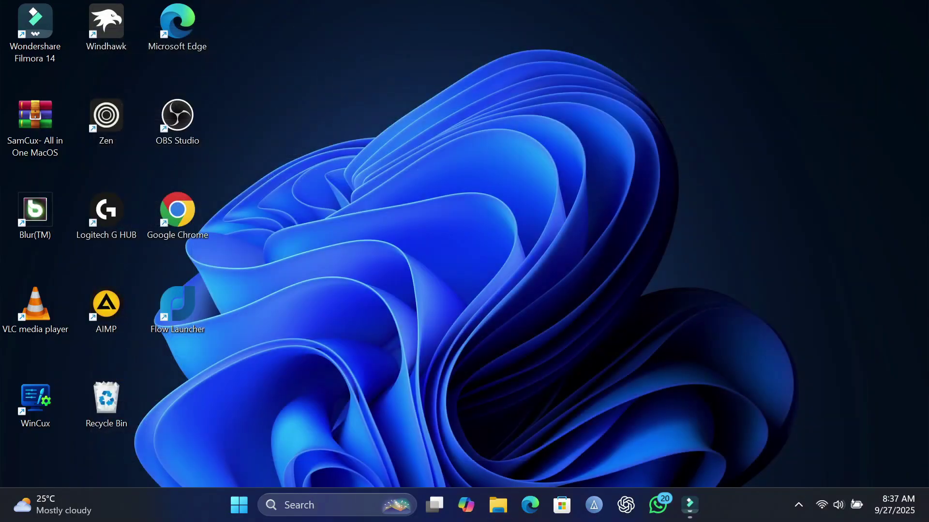
key("super")
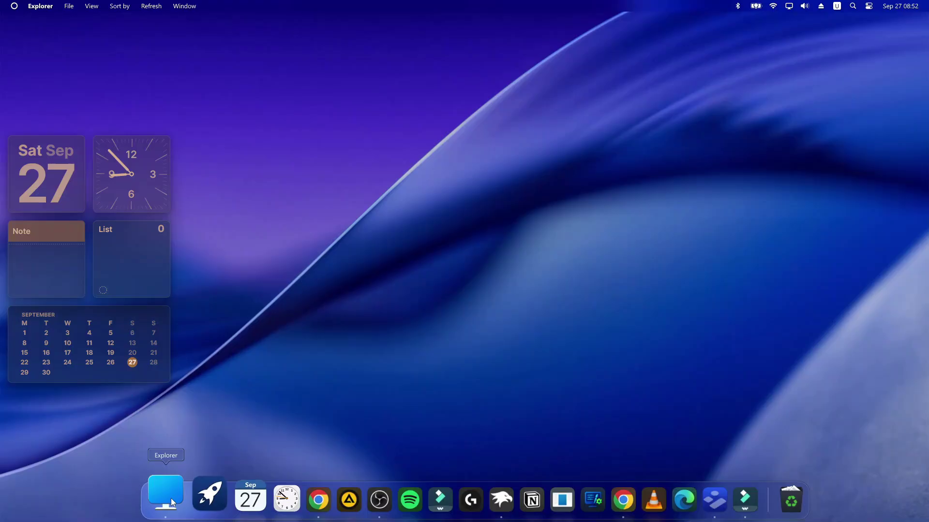
left_click(166, 495)
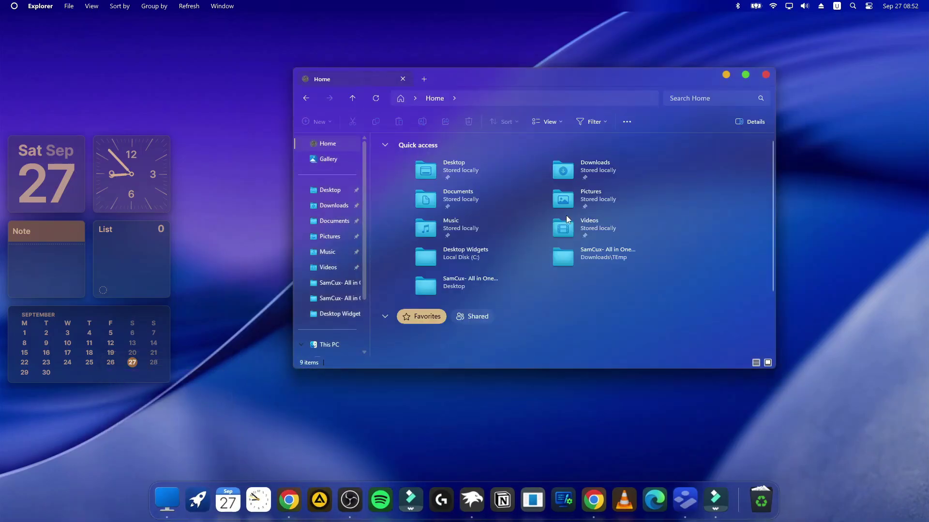
left_click(334, 345)
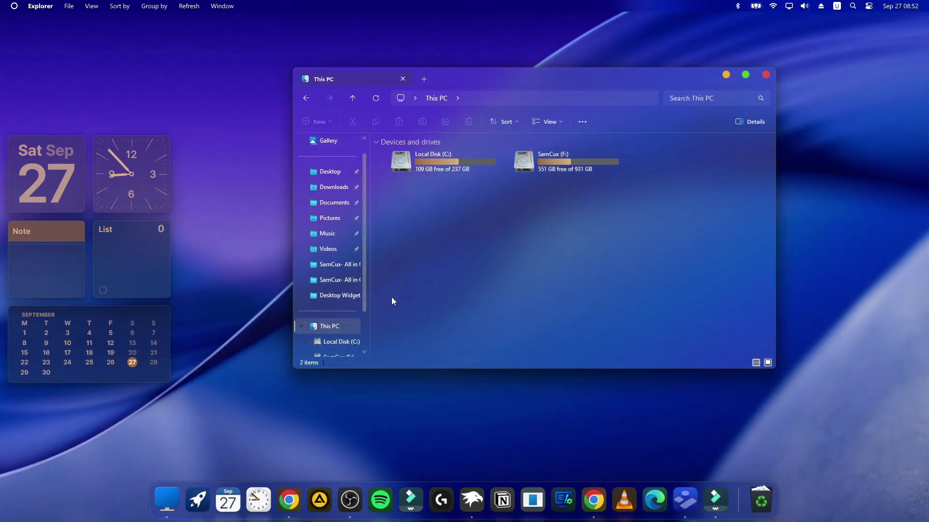
left_click(478, 159)
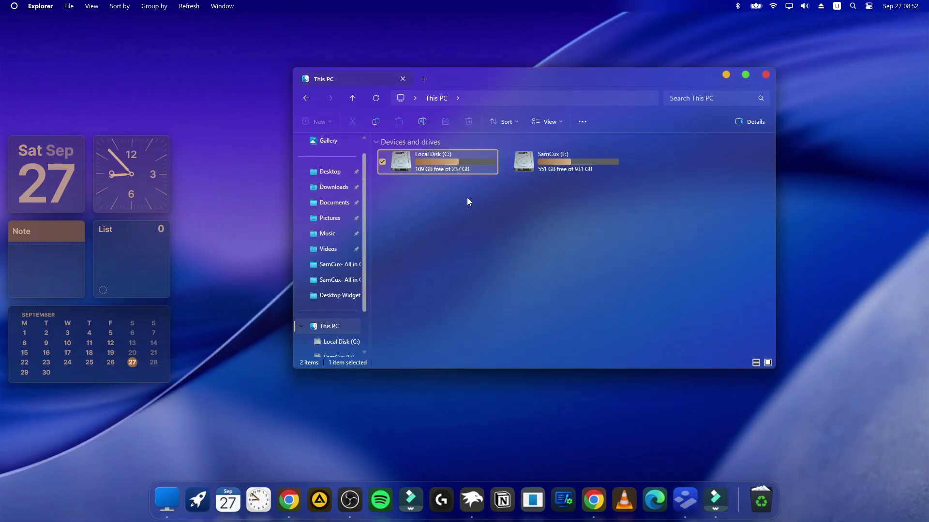
left_click(724, 74)
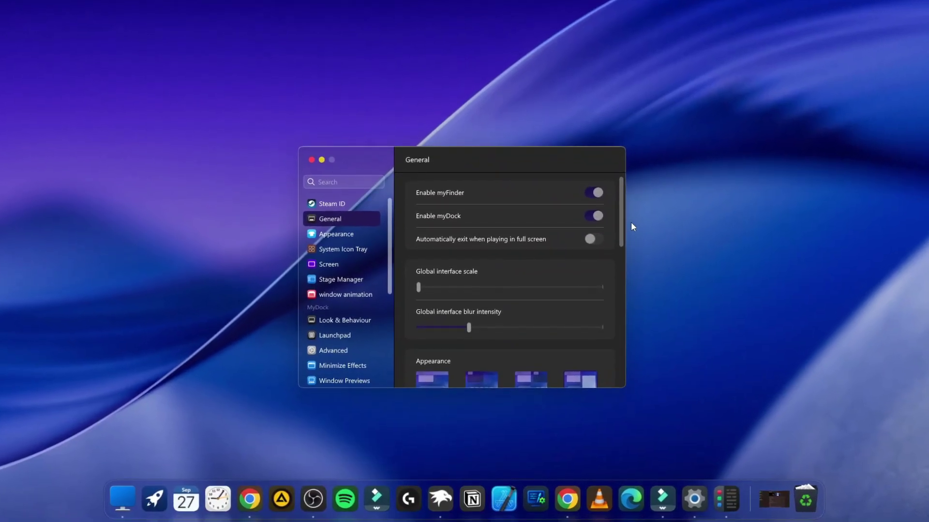
Step: Look over the dock's Appearance and System Icon Tray settings, then type the calculation 3+532
scroll(621, 226, "down", 10)
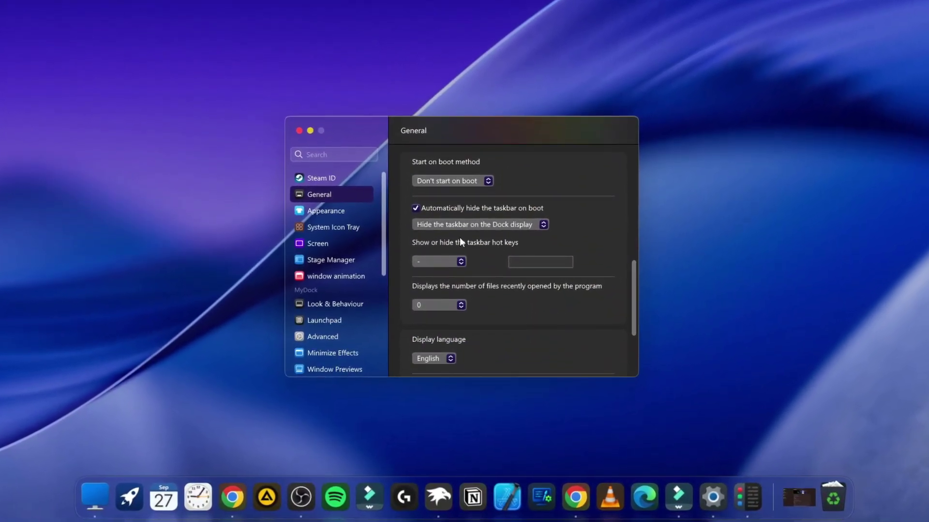
left_click(331, 212)
left_click(339, 229)
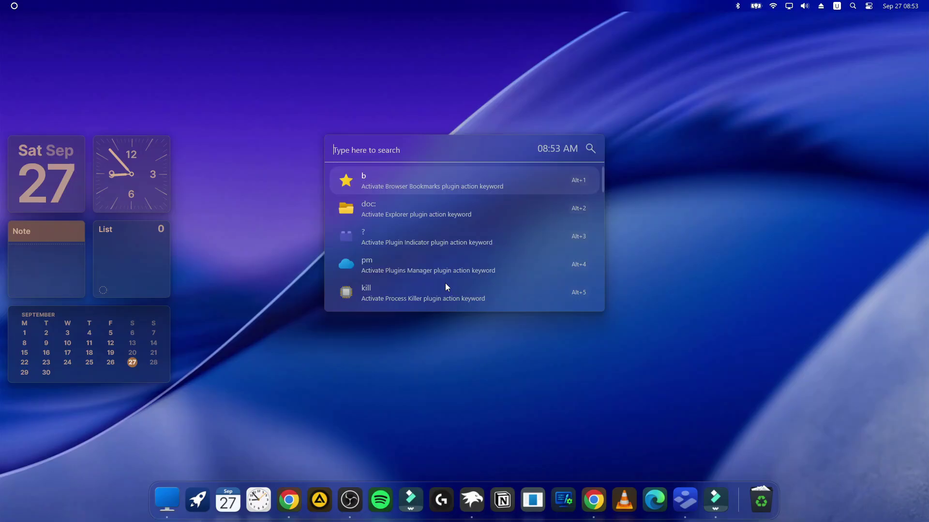
type("3")
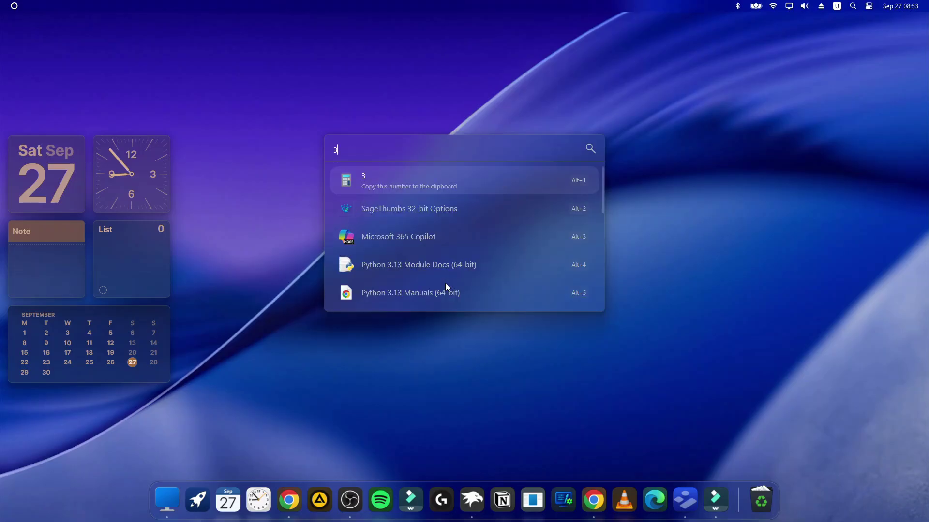
type("+532")
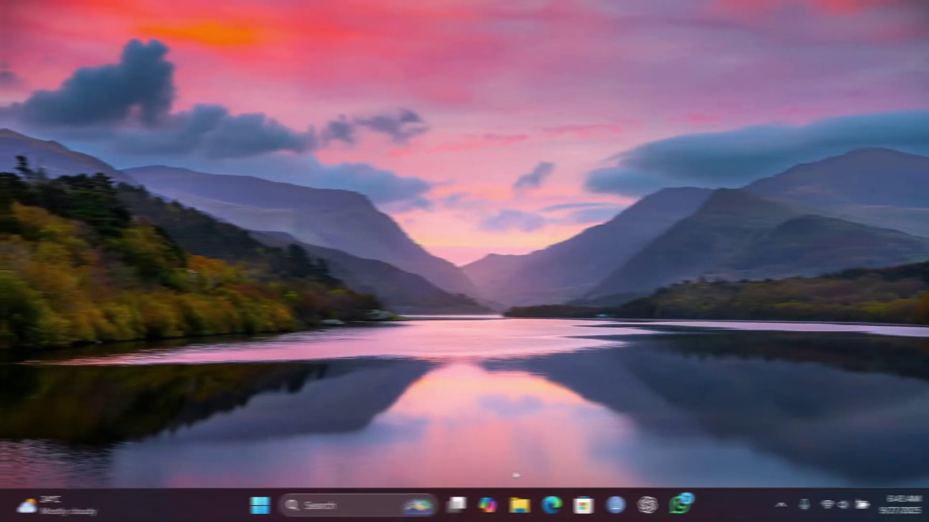
Step: Close File Explorer, launch Windhawk from Start search and maximize its window
left_click(516, 506)
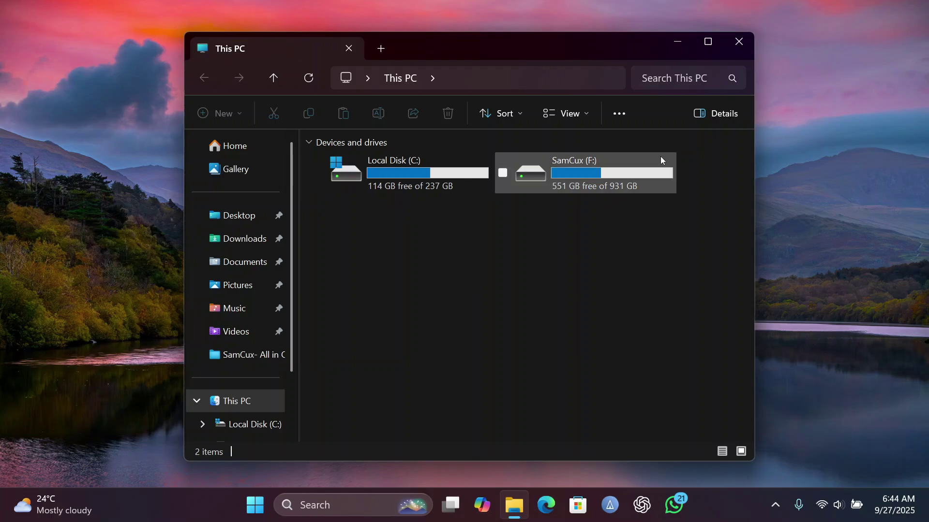
left_click(739, 42)
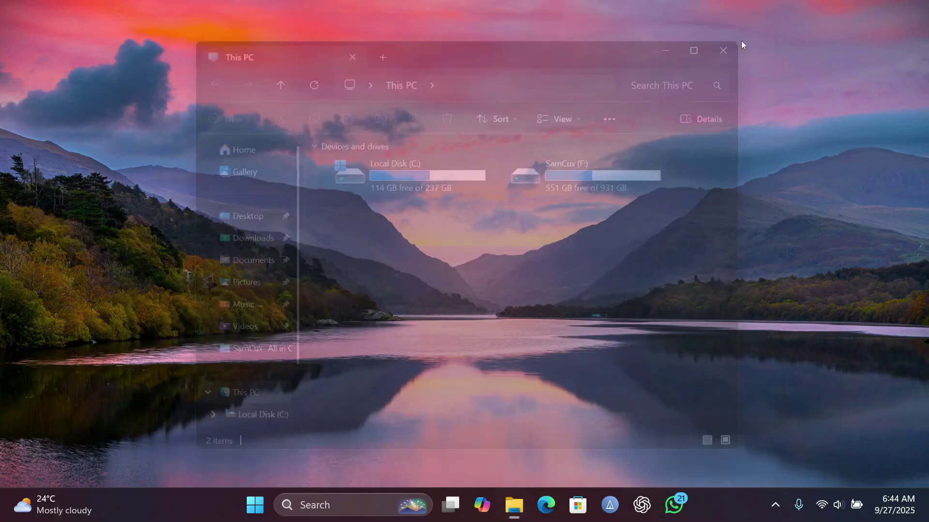
key("super")
type("windhawk")
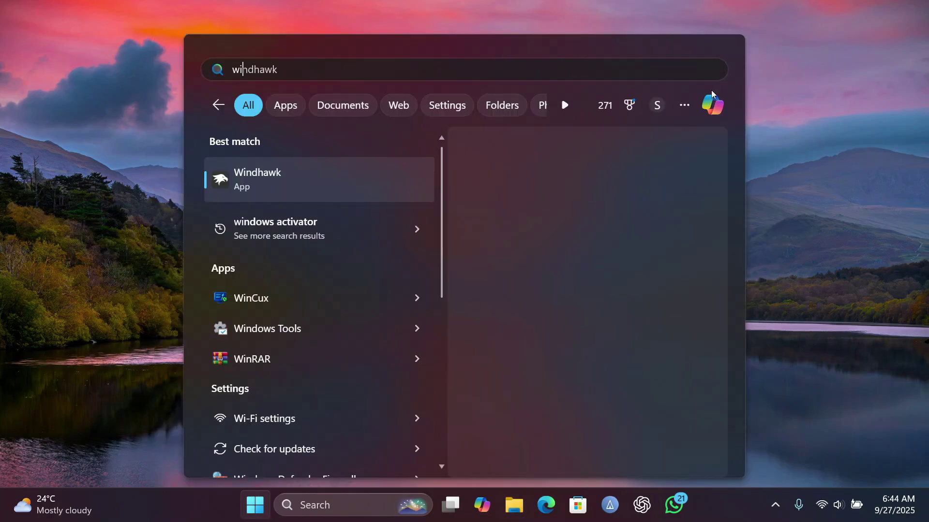
key("BackSpace")
key("BackSpace")
key("BackSpace")
key("BackSpace")
key("BackSpace")
type("cu")
key("Return")
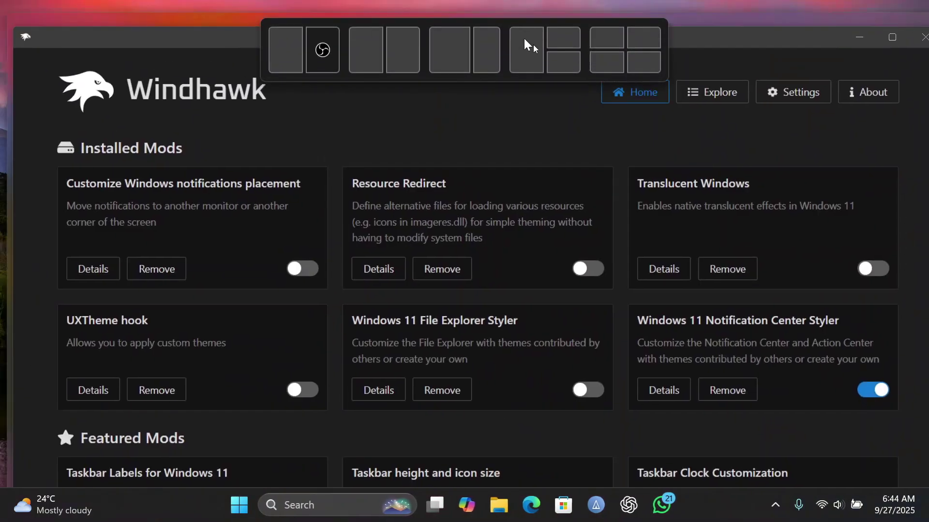
left_click_drag(524, 39, 549, 29)
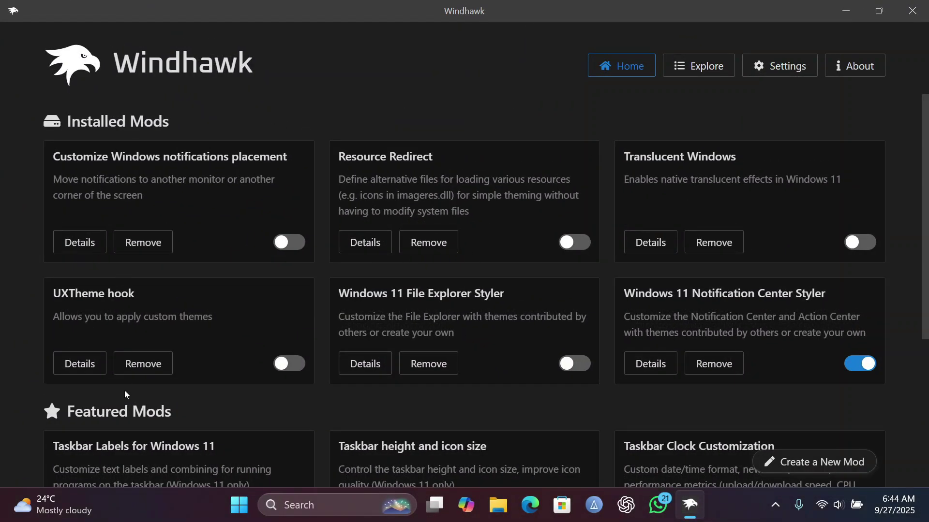
Step: Search the mod catalog for 'res' and enable the Resource Redirect mod
left_click(709, 65)
left_click(225, 115)
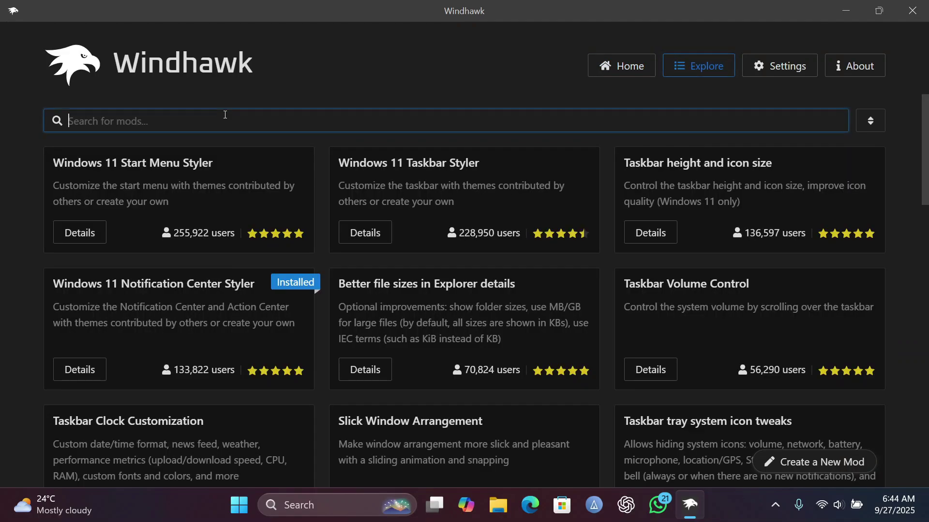
type("res")
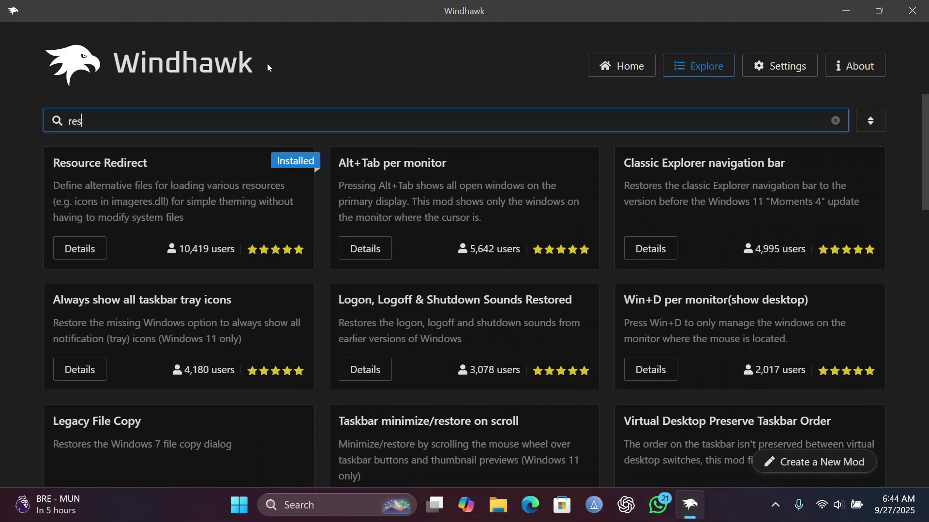
left_click(81, 254)
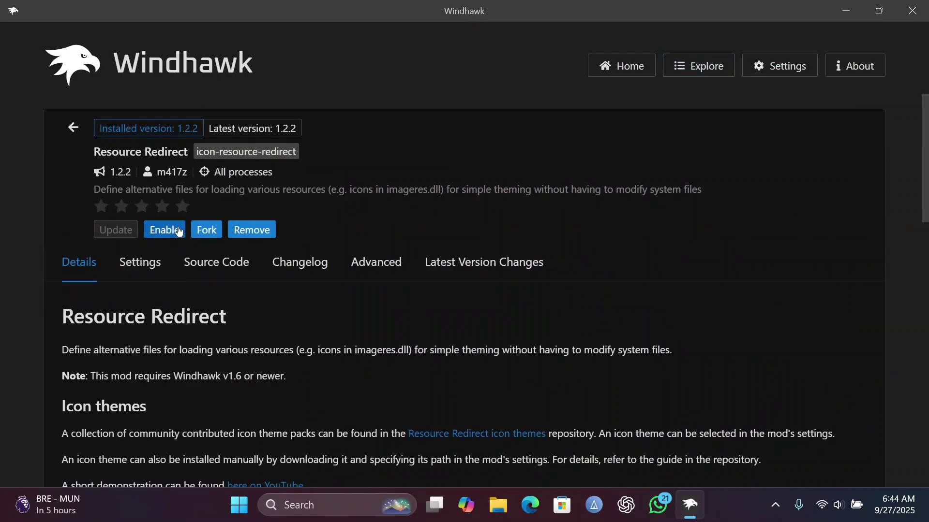
left_click(174, 234)
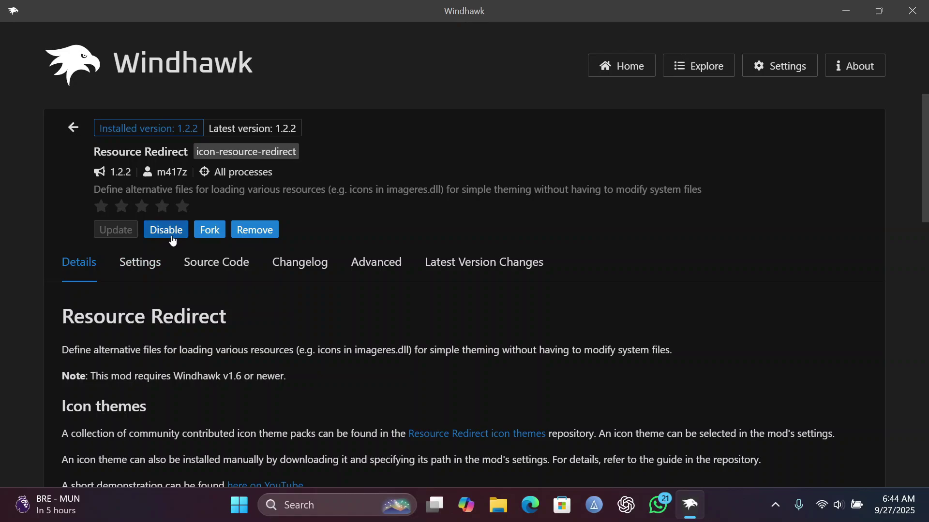
Step: Set Resource Redirect's icon theme to macOS Regular (by niivu)
left_click(151, 267)
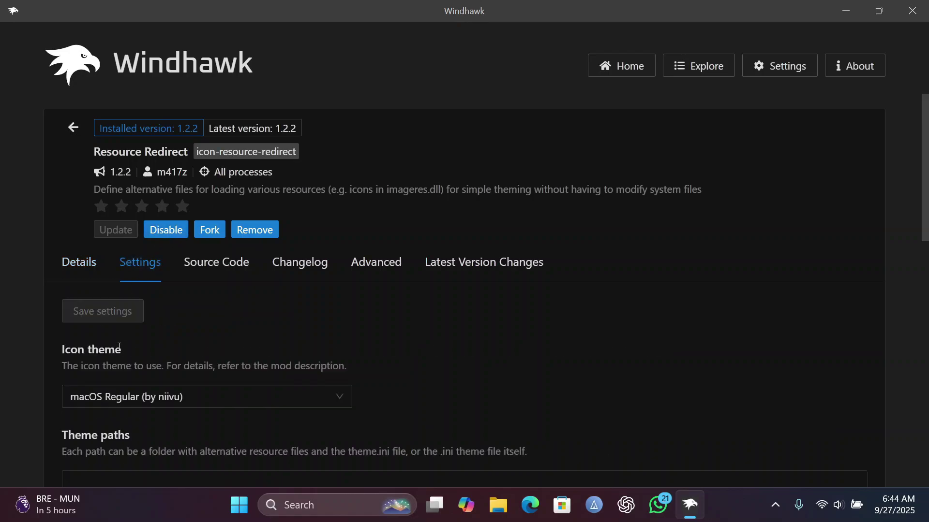
left_click(207, 398)
scroll(215, 296, "up", 10)
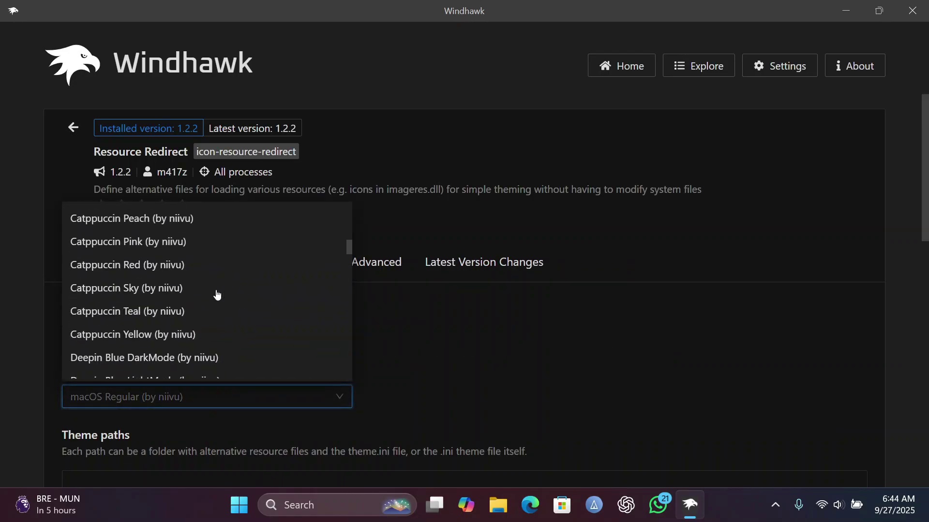
scroll(217, 295, "up", 2)
left_click_drag(350, 208, 356, 302)
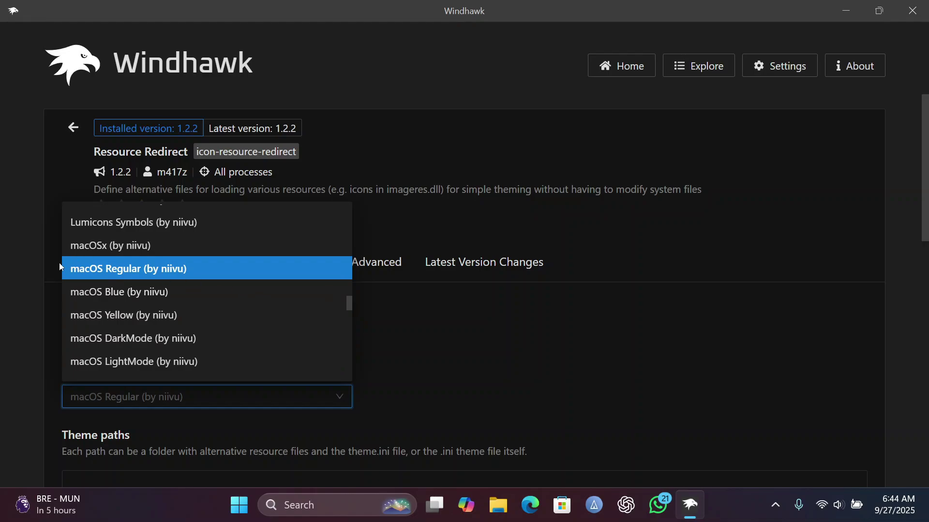
left_click(140, 272)
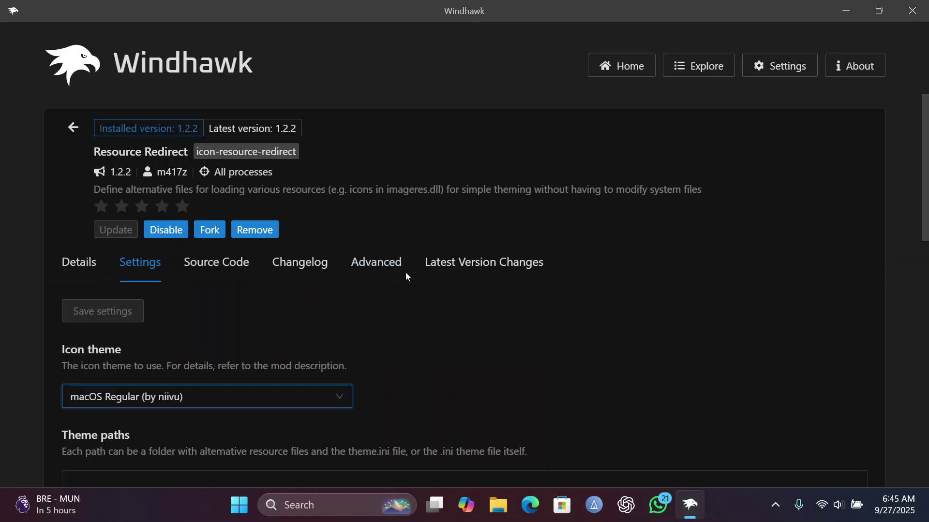
Step: Close Windhawk and restart Windows Explorer from Task Manager to apply the mods
left_click(912, 11)
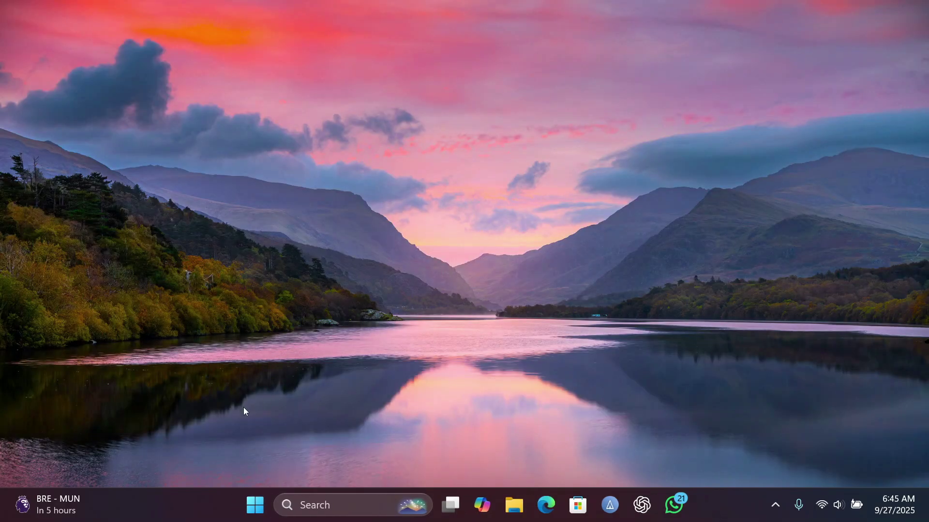
right_click(257, 505)
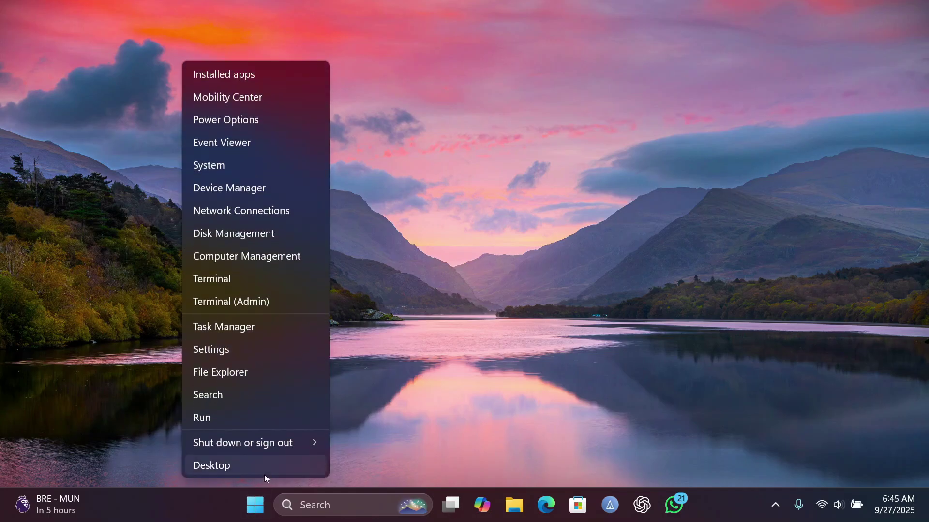
left_click(256, 322)
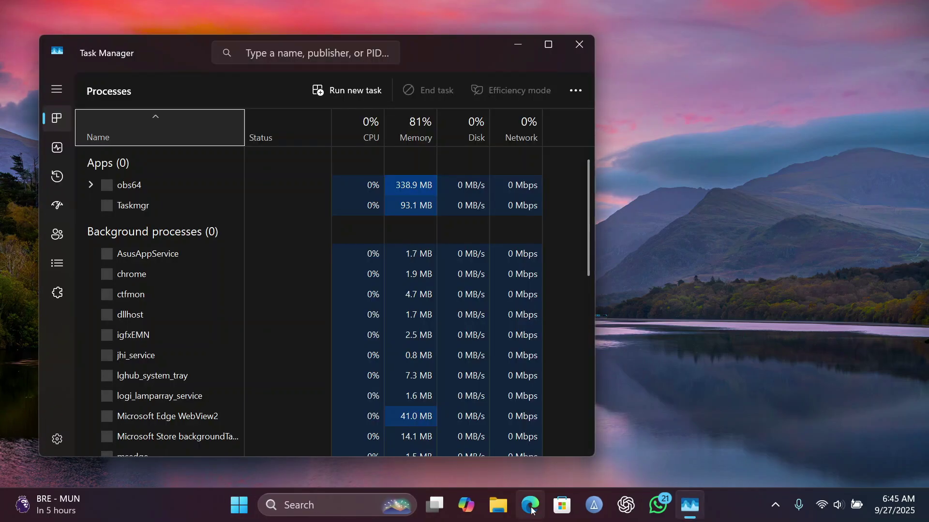
left_click(498, 505)
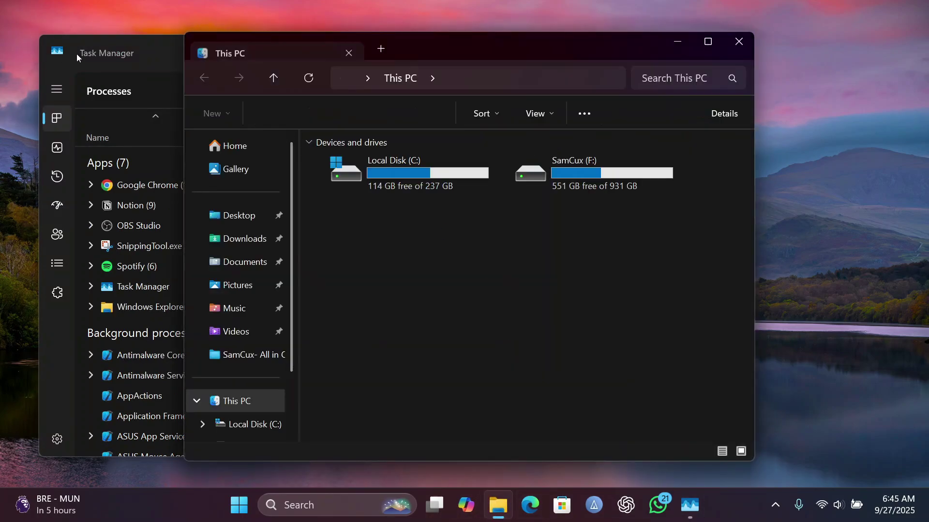
left_click(76, 54)
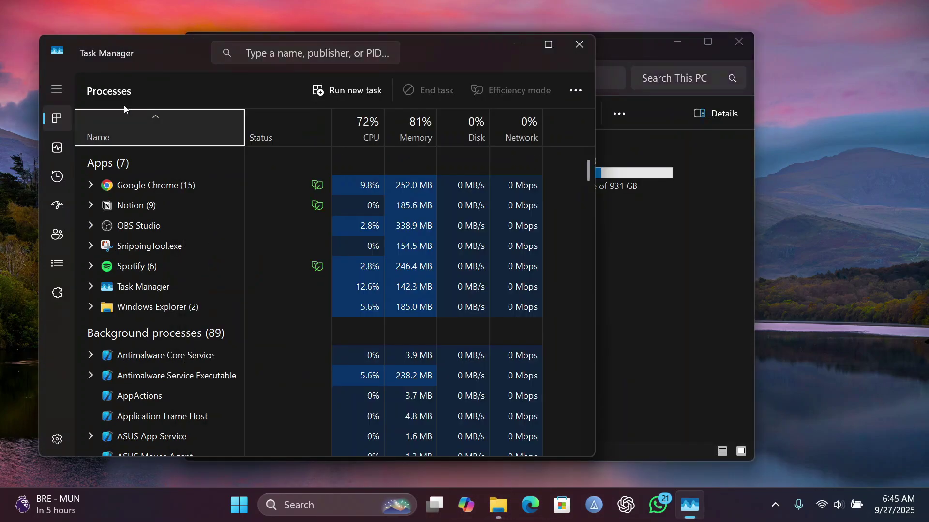
left_click(127, 308)
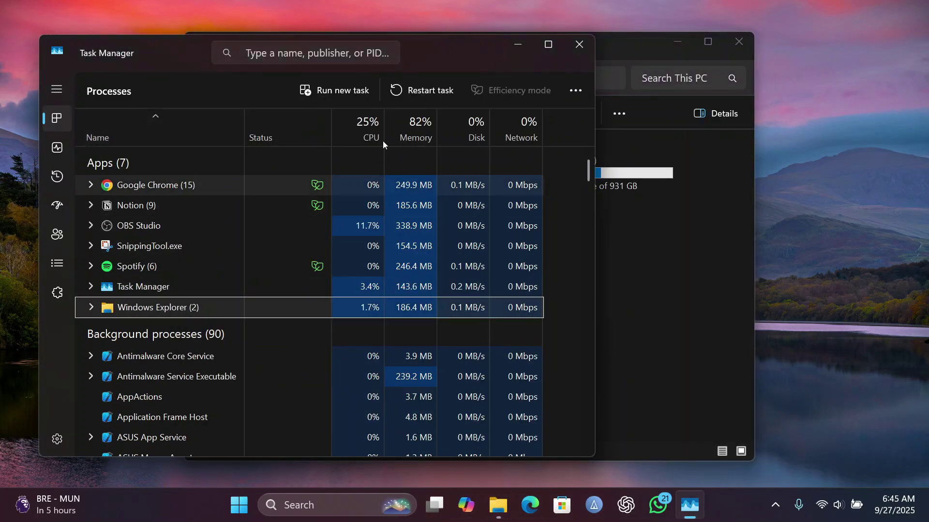
left_click(438, 90)
left_click(584, 47)
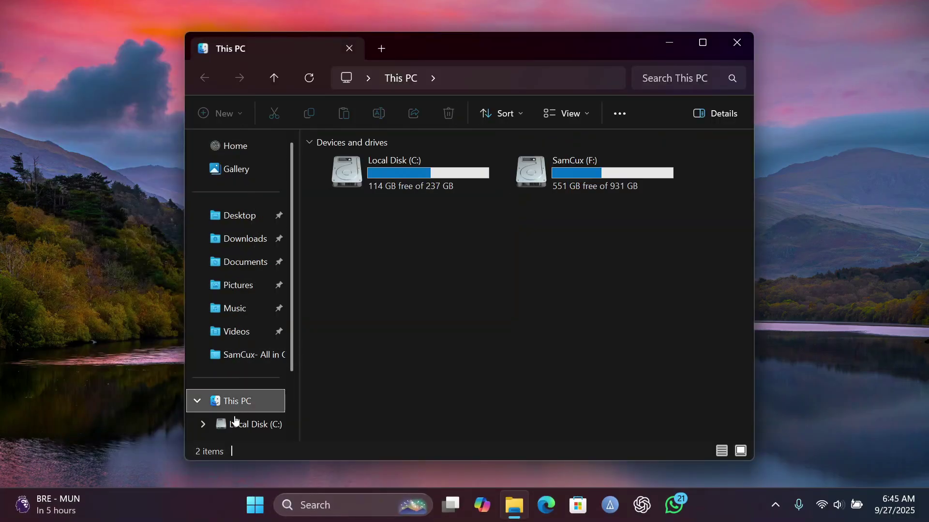
Step: View File Explorer's Desktop and Home, then relaunch Windhawk from the Start menu
left_click(227, 218)
left_click(223, 145)
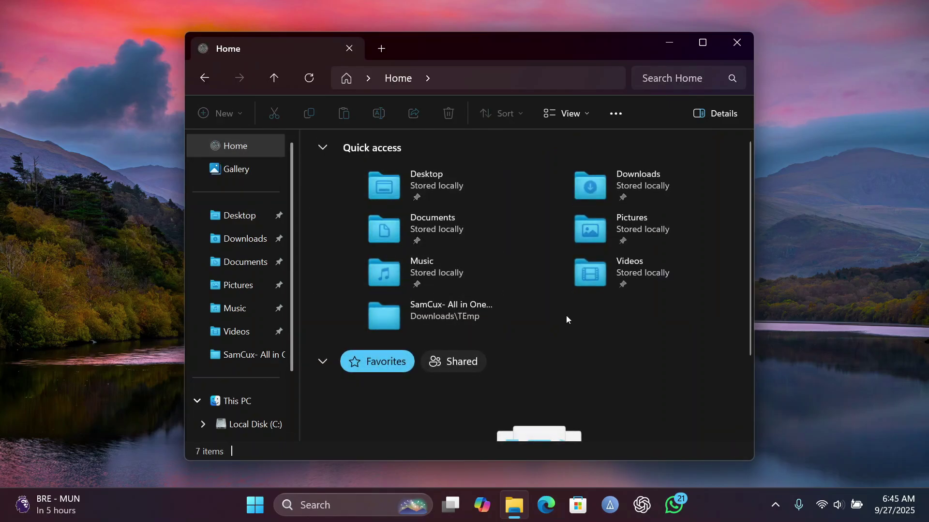
key("super")
left_click(501, 341)
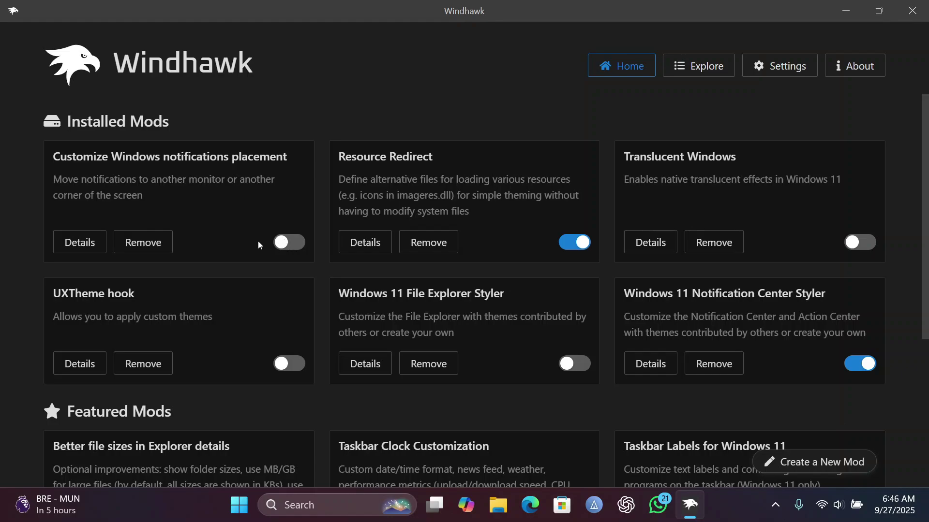
Step: Turn on the notifications placement mod and keep its horizontal placement at Right
left_click(289, 242)
left_click(80, 242)
left_click(140, 244)
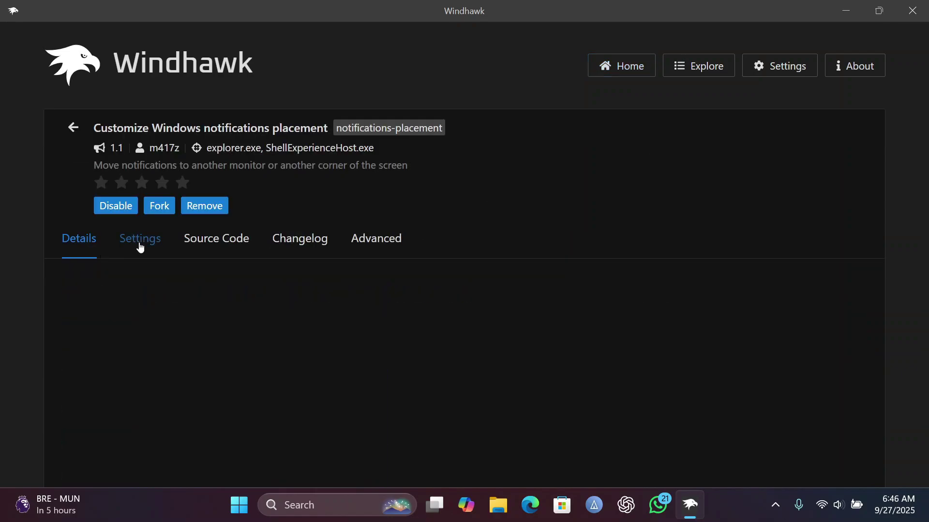
scroll(148, 245, "down", 3)
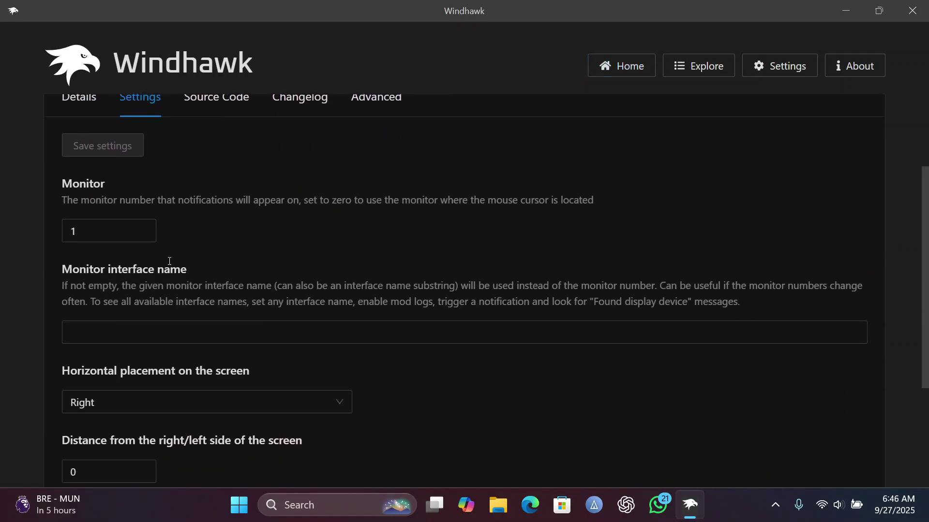
left_click(120, 402)
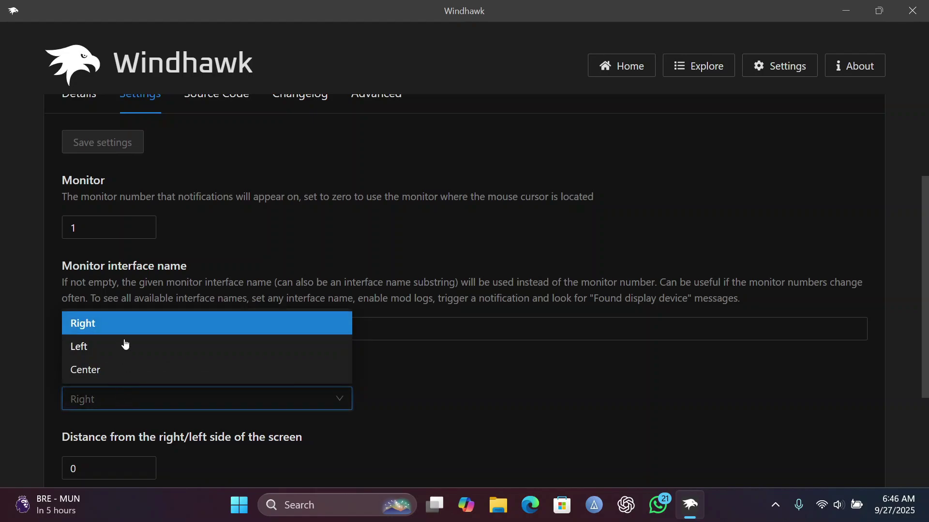
key("Escape")
Step: Set the vertical notification placement to Top and return to the installed mods overview
scroll(242, 435, "down", 3)
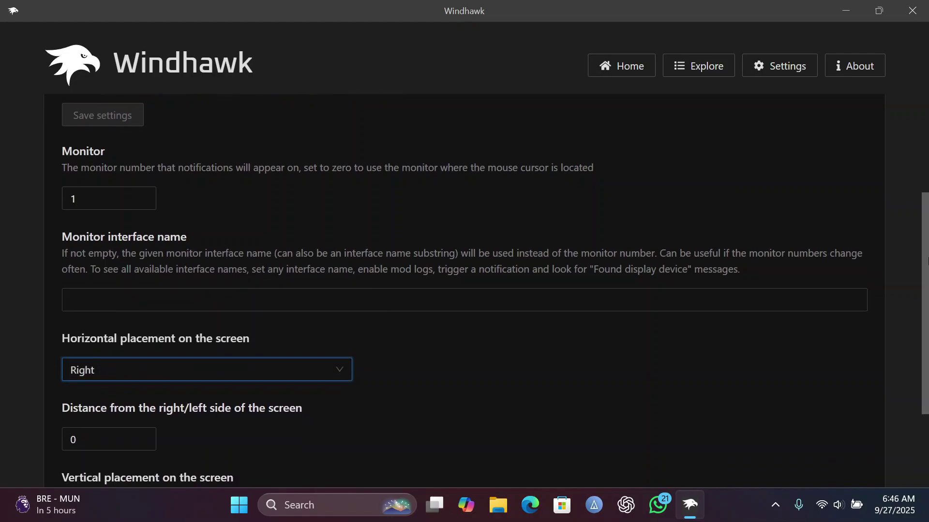
left_click(312, 390)
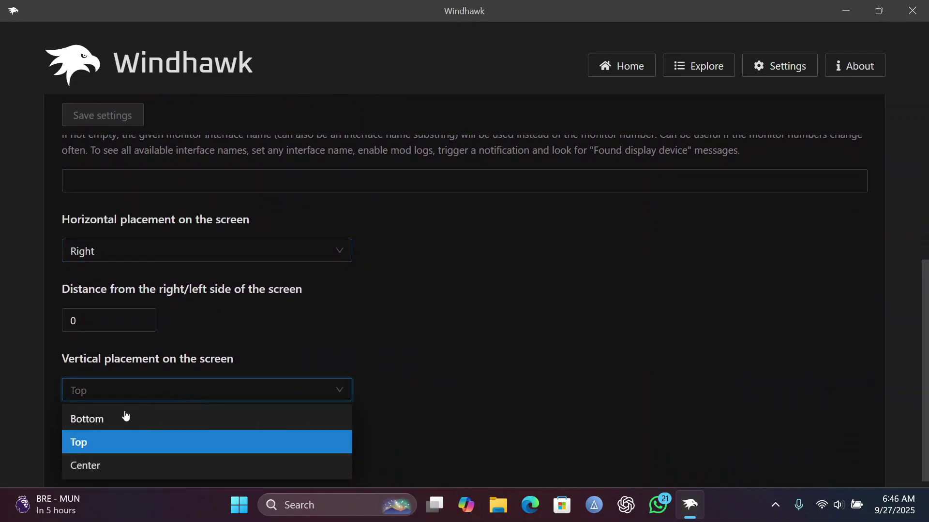
left_click(84, 446)
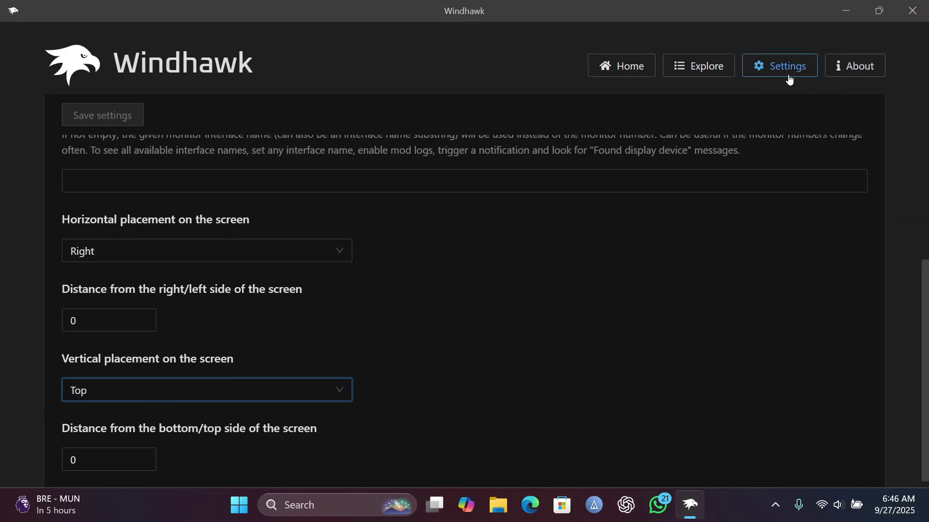
scroll(668, 167, "up", 6)
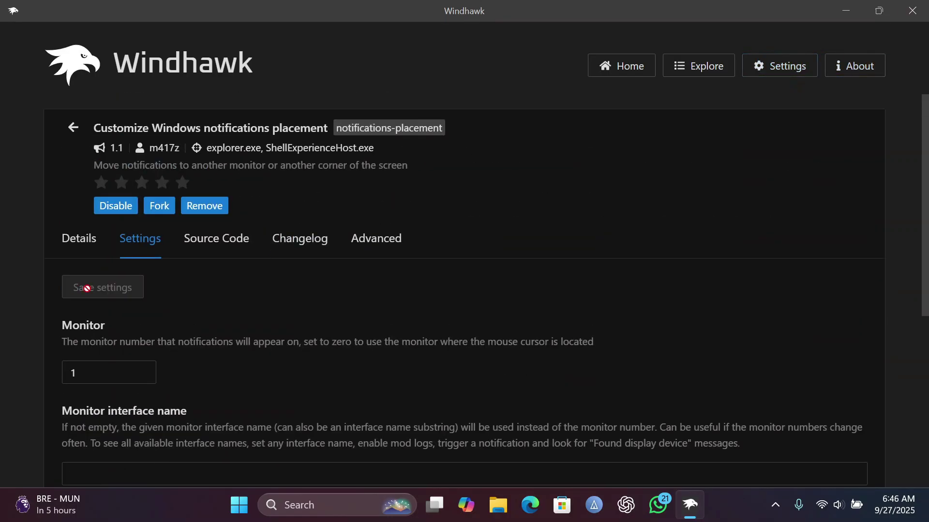
left_click(704, 63)
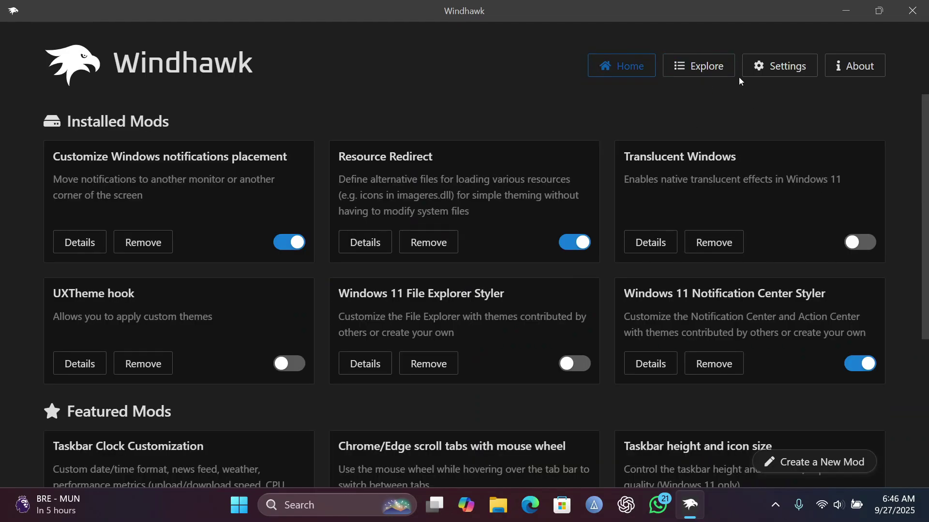
Step: Search the catalog for 'tran' and enable the Translucent Windows mod
left_click(712, 65)
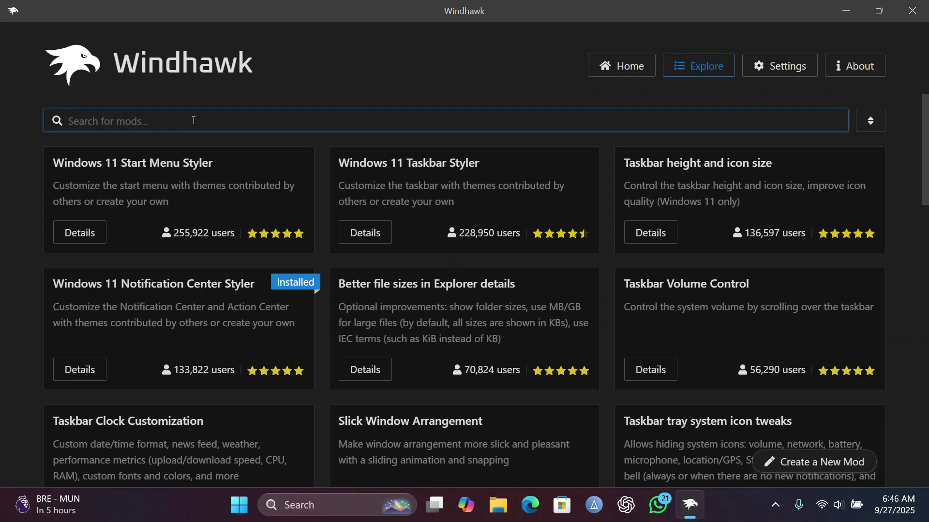
type("trans")
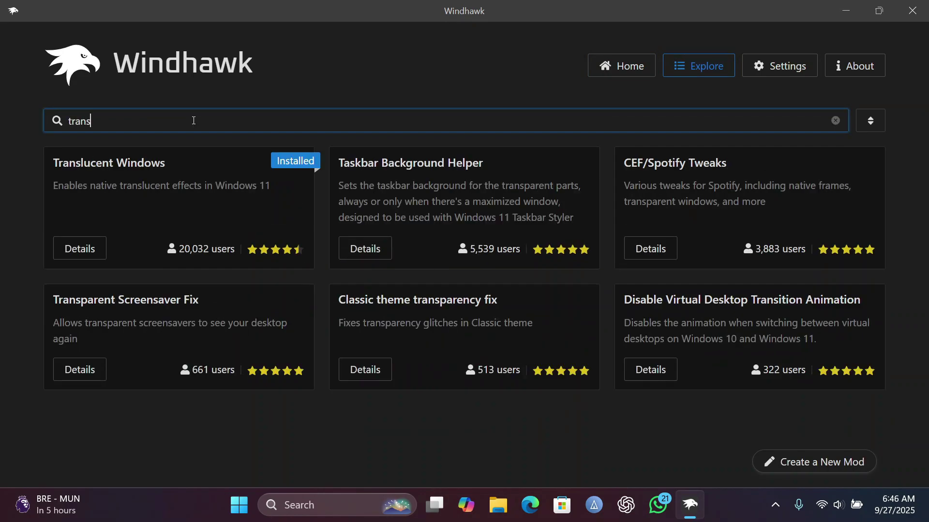
left_click(75, 249)
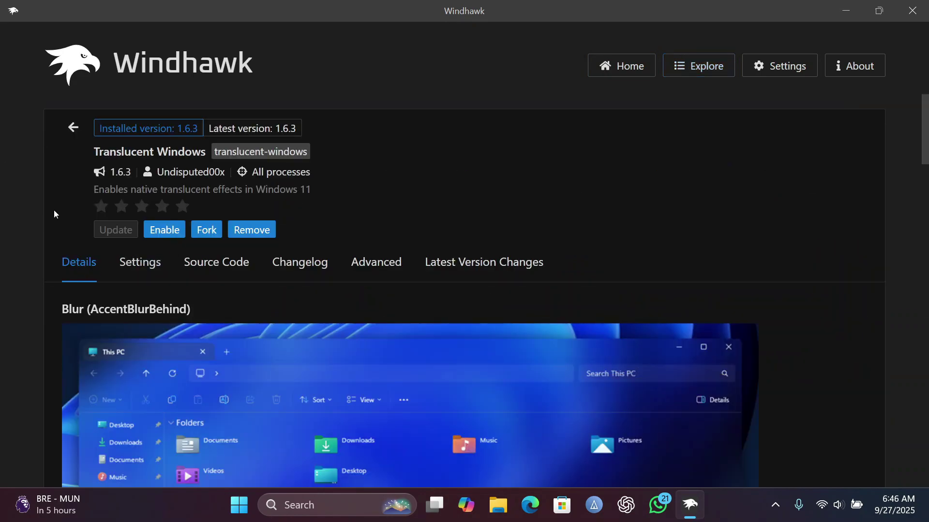
left_click(171, 234)
Step: Keep the Acrylic (SystemBackdrop) effect, then minimize Windhawk and open File Explorer to check it
left_click(156, 266)
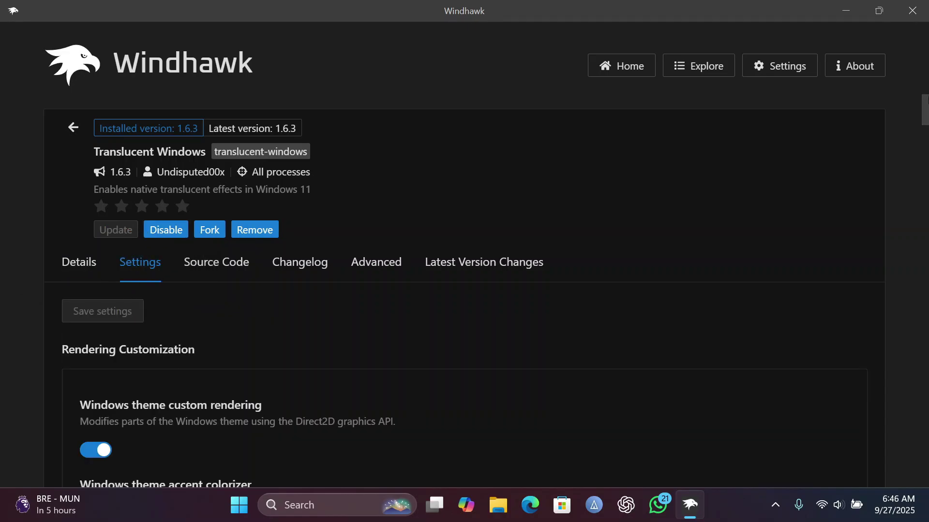
left_click_drag(925, 104, 926, 144)
left_click(143, 244)
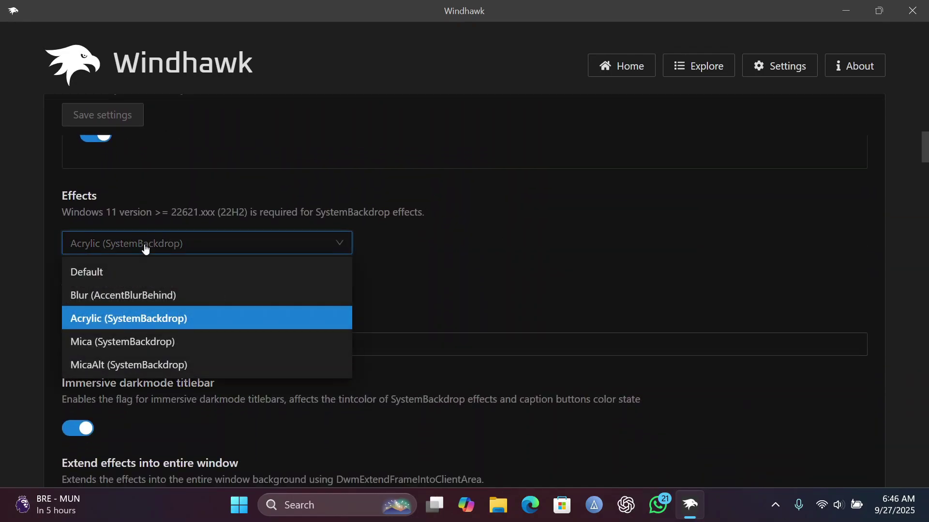
left_click(111, 320)
scroll(464, 290, "down", 2)
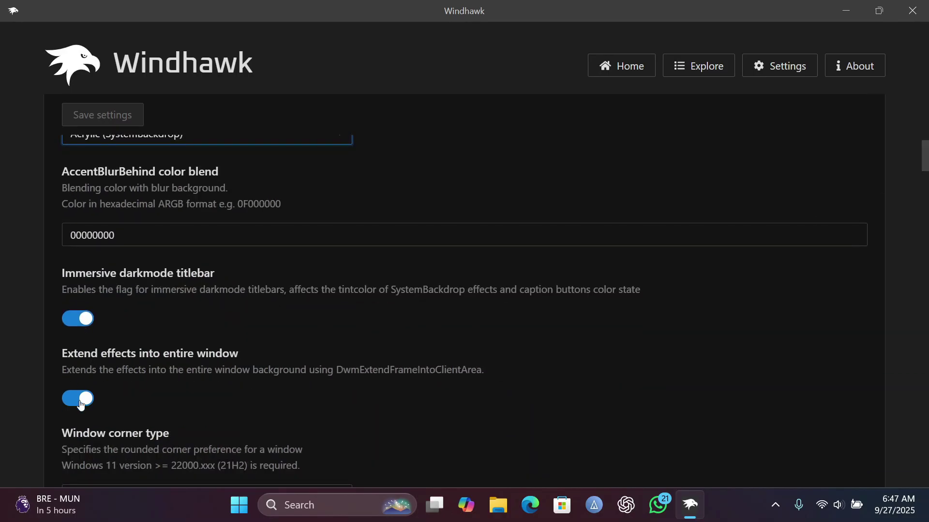
scroll(39, 395, "up", 10)
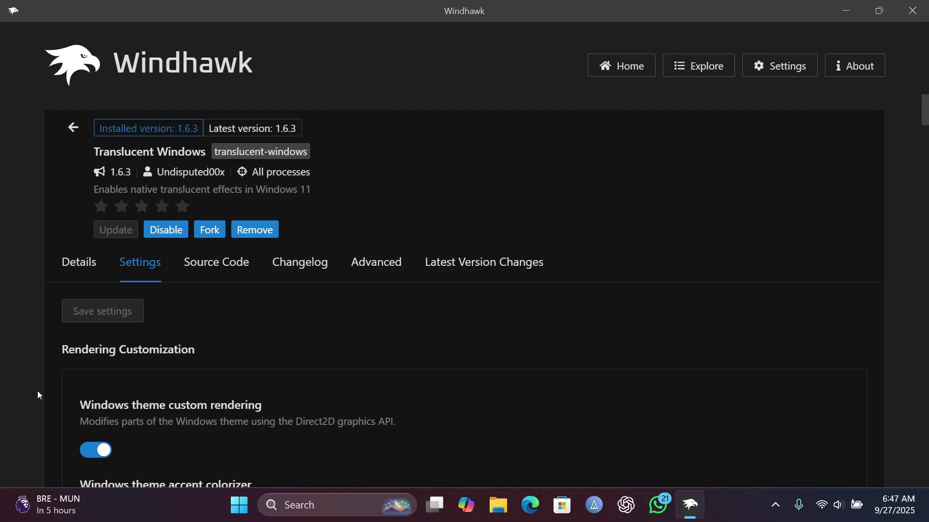
left_click(73, 128)
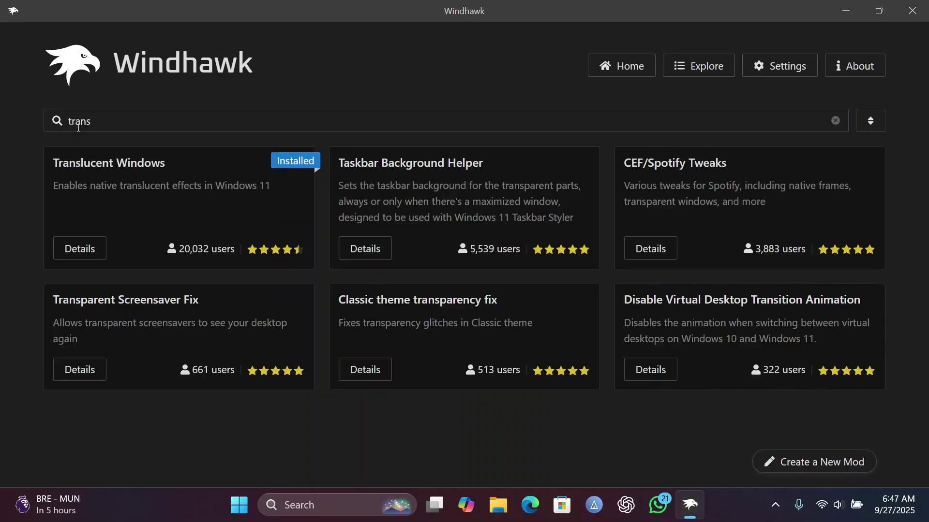
left_click(847, 5)
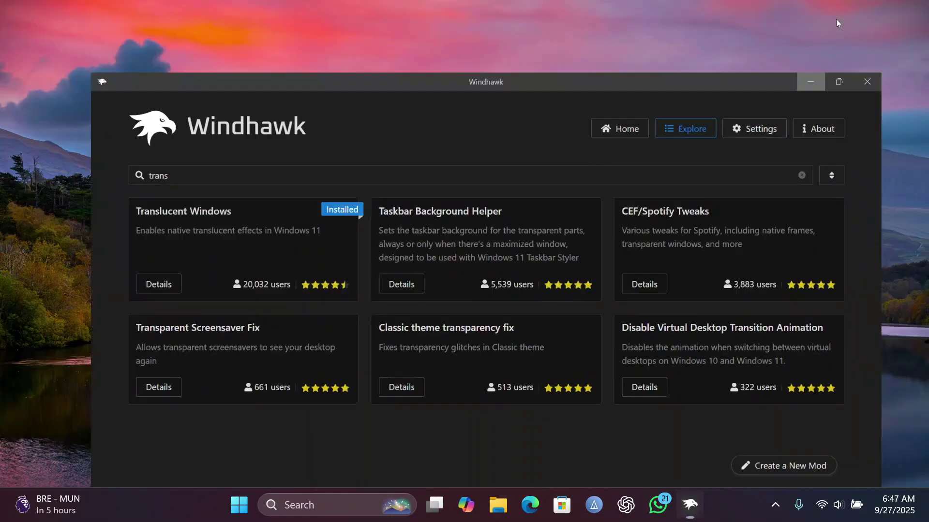
left_click(498, 505)
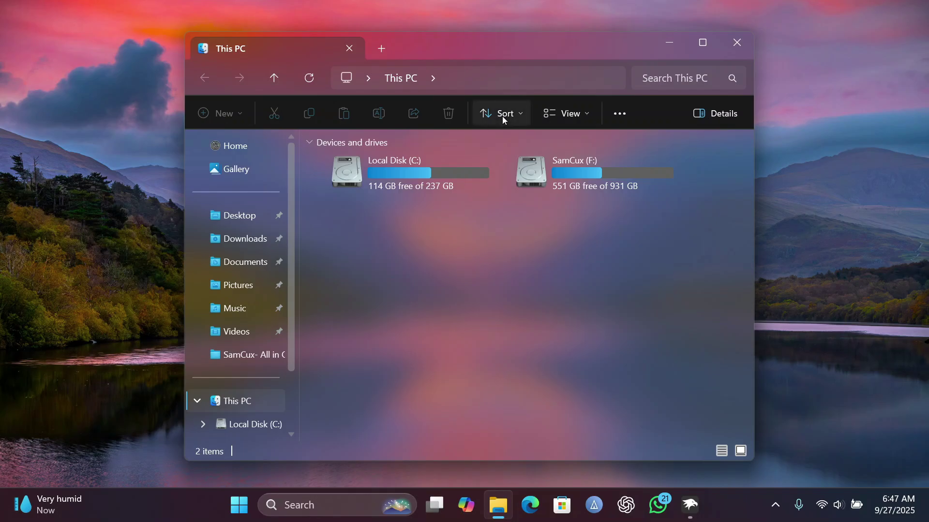
Step: Search 'windows', set Windows 11 File Explorer Styler's theme to Translucent Explorer11, and minimize Windhawk
mouse_move(689, 493)
left_click(704, 462)
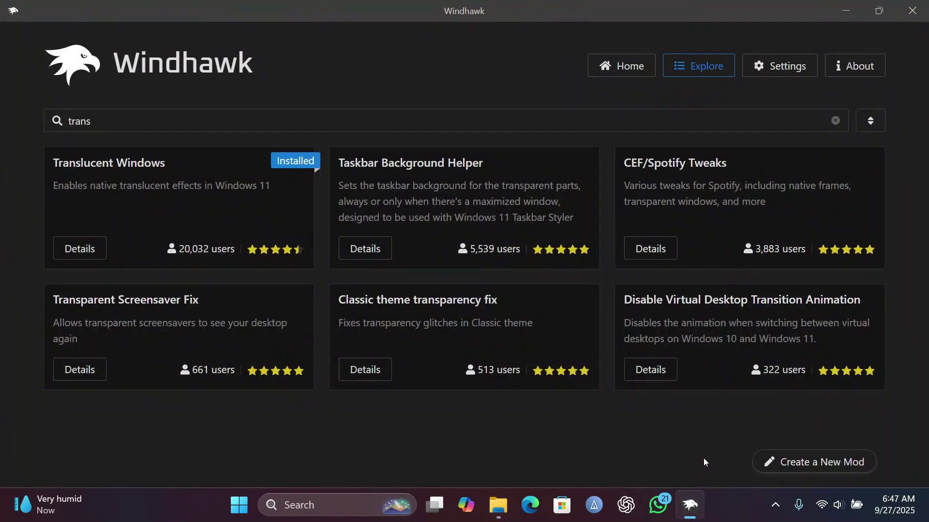
left_click(533, 125)
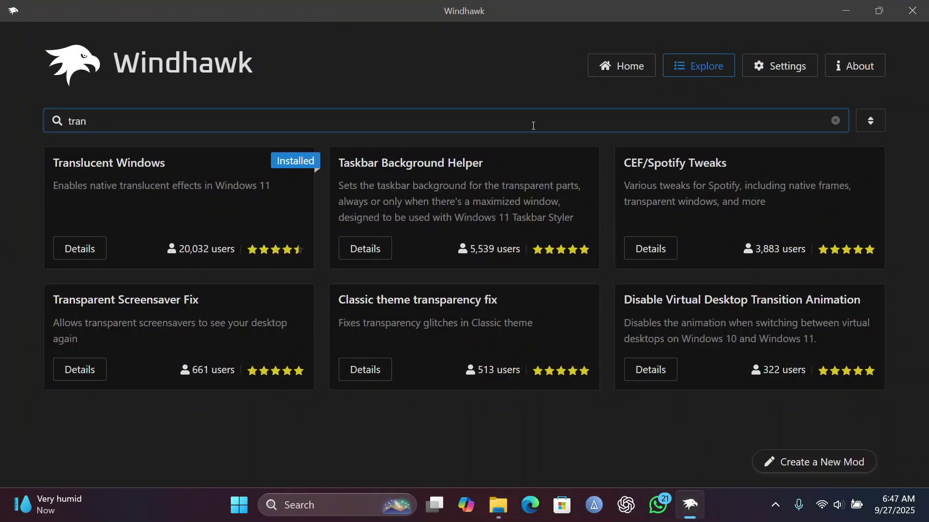
key("BackSpace")
key("BackSpace")
key("BackSpace")
key("BackSpace")
type("windo")
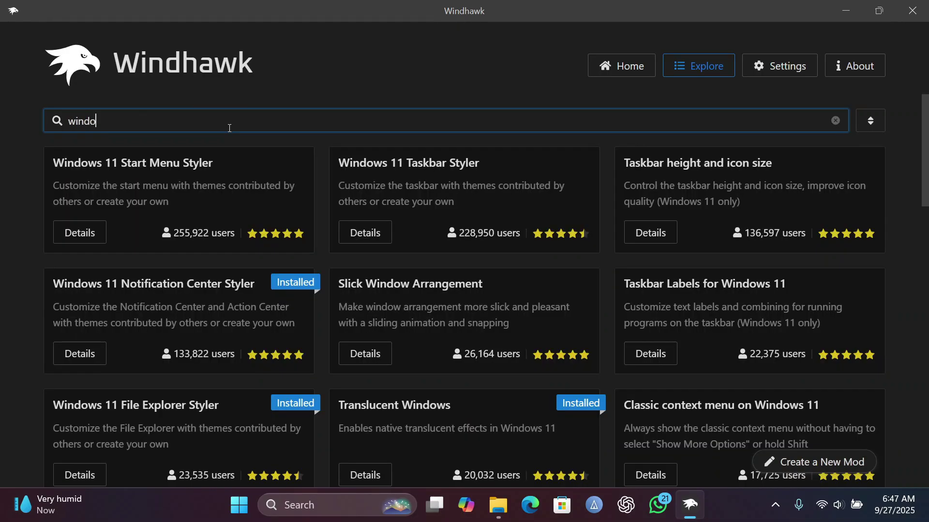
type("ws")
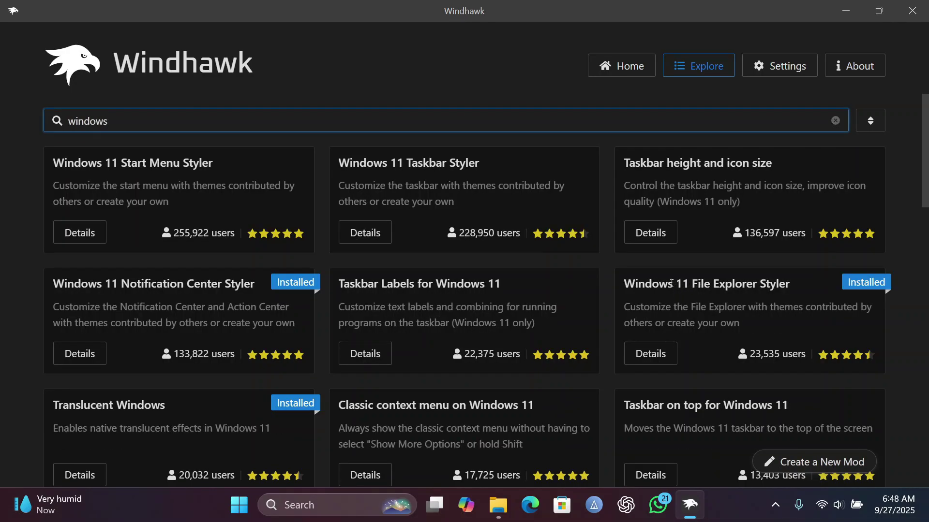
left_click(656, 355)
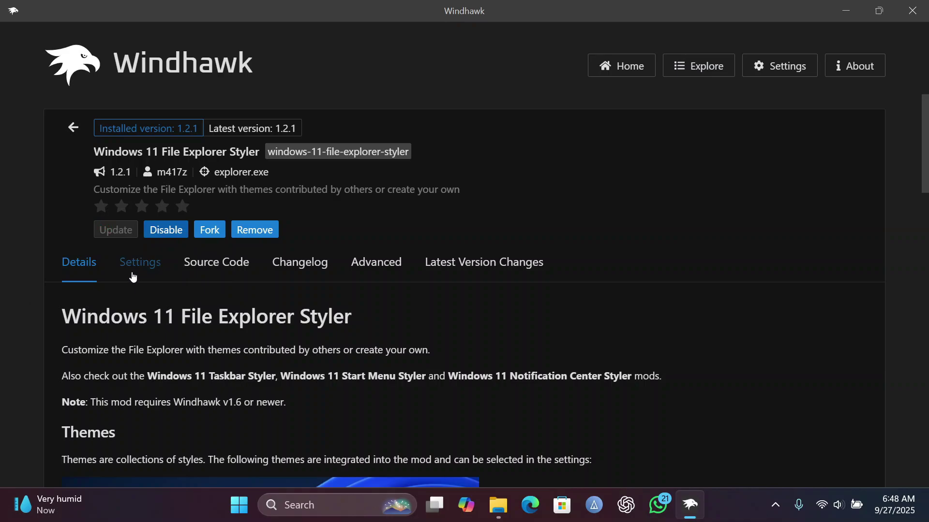
left_click(147, 266)
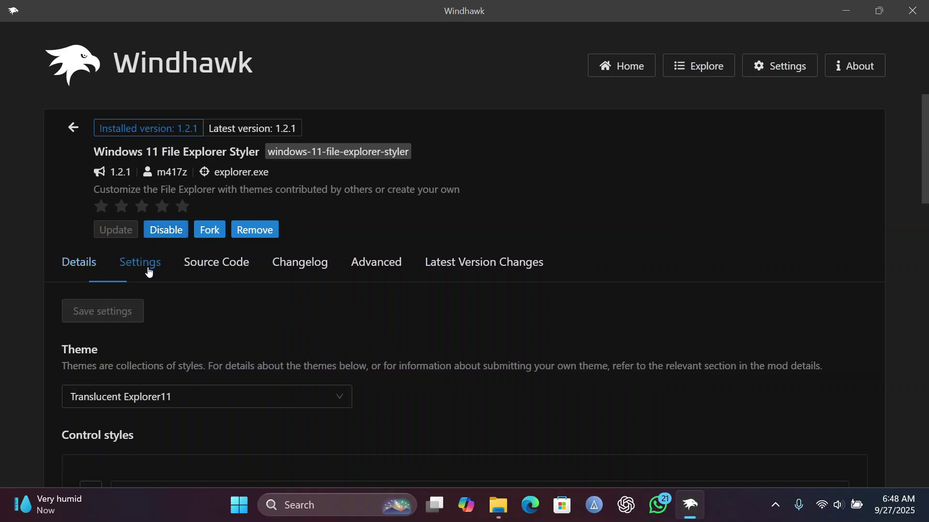
left_click(182, 399)
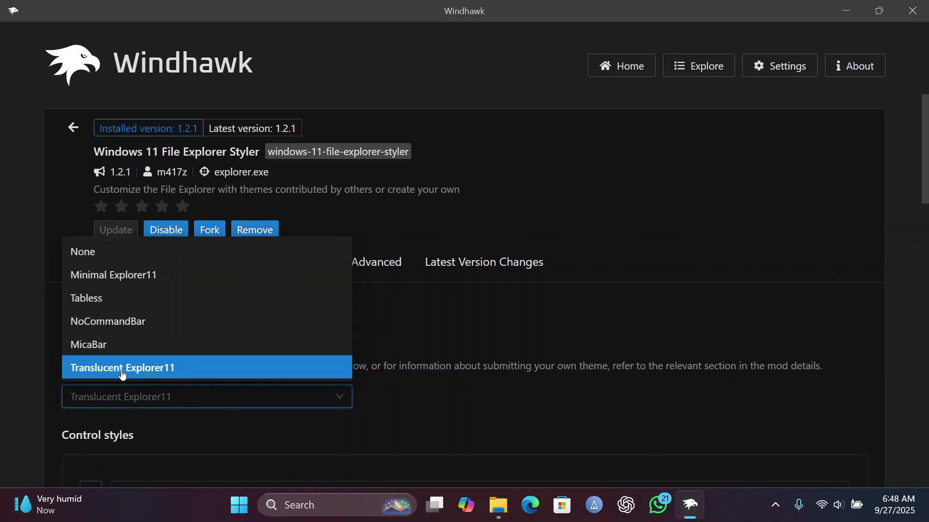
left_click(373, 403)
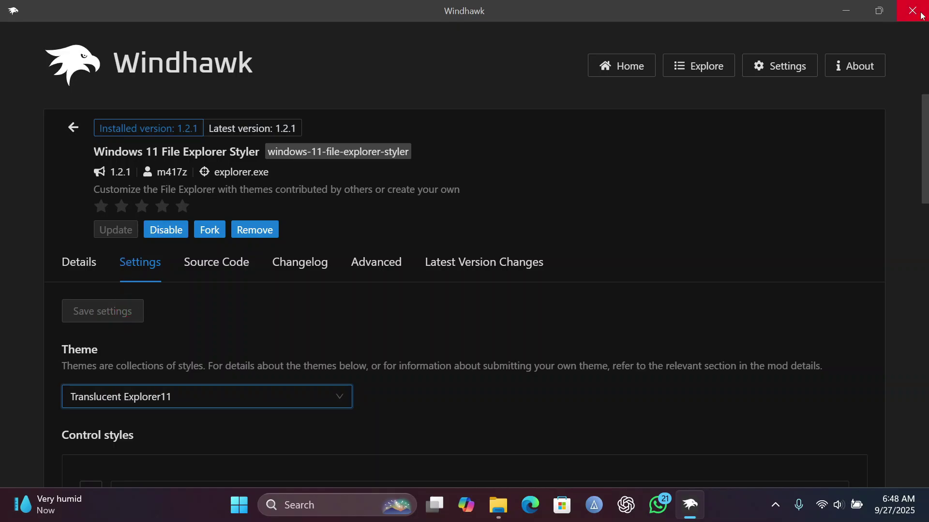
left_click(846, 10)
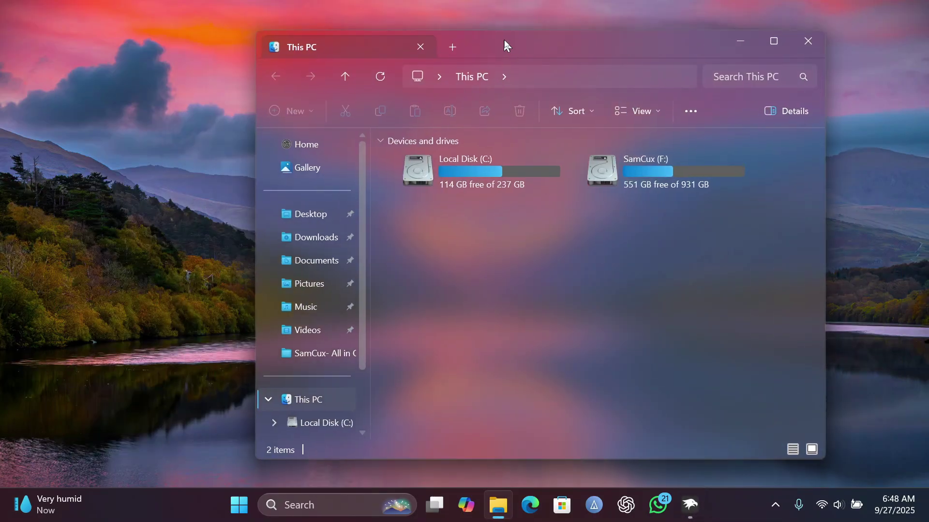
Step: Reposition and maximize File Explorer, then switch back to Windhawk from the taskbar
left_click_drag(504, 45, 431, 43)
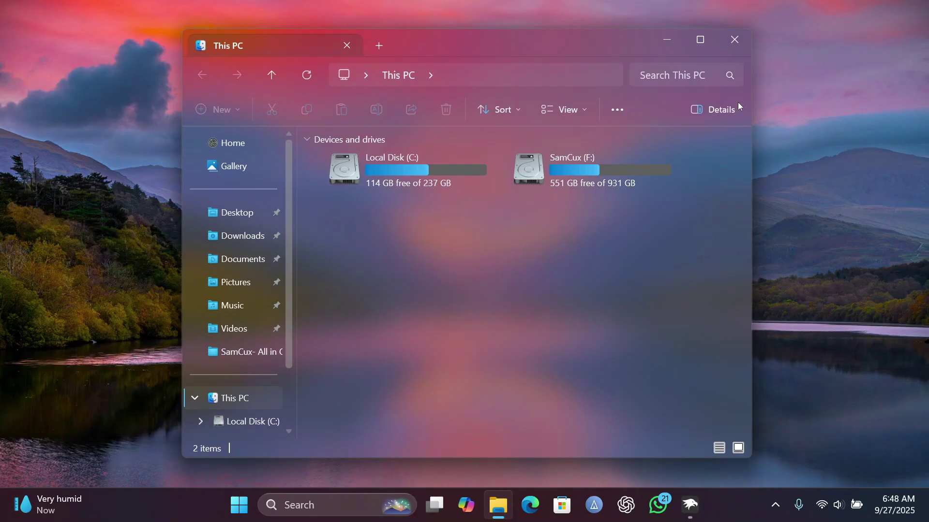
double_click(457, 41)
left_click(72, 118)
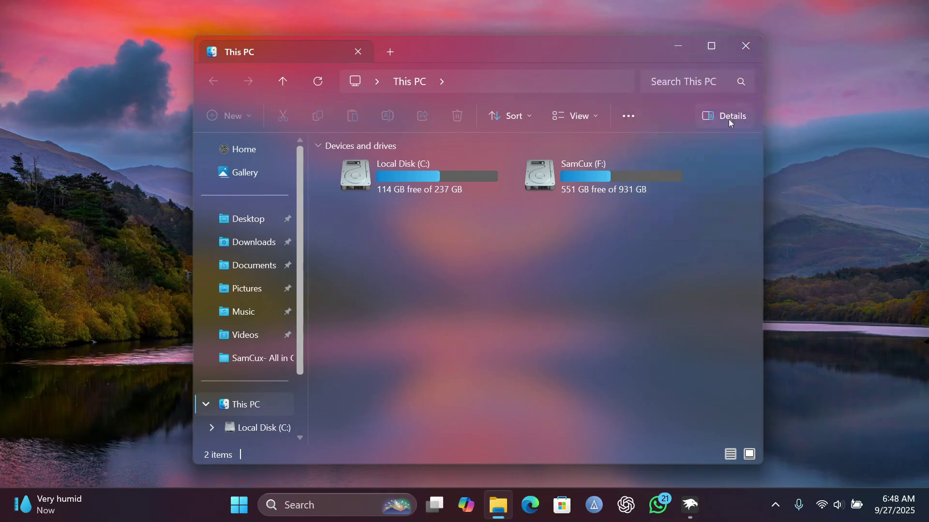
left_click(689, 505)
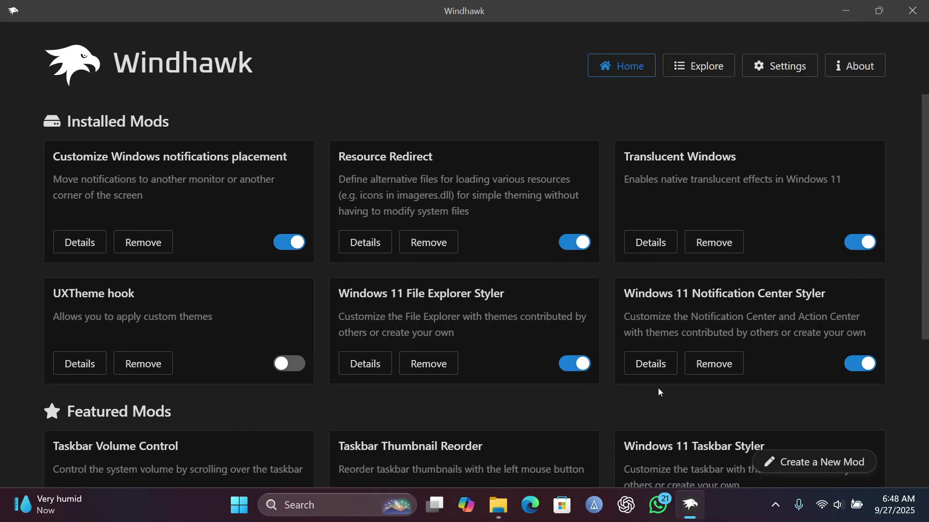
Step: Search 'uxt', enable the UXTheme hook mod, review its settings, and close Windhawk
left_click(705, 75)
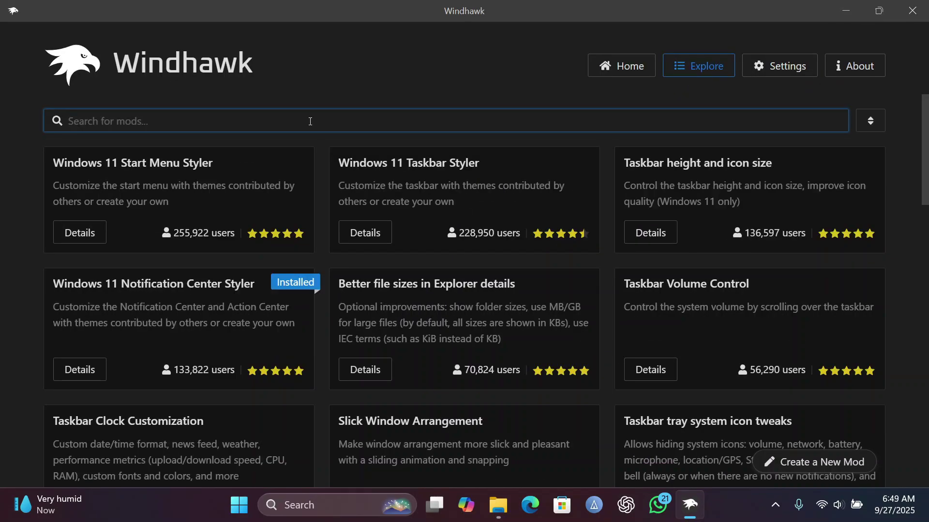
type("uxt")
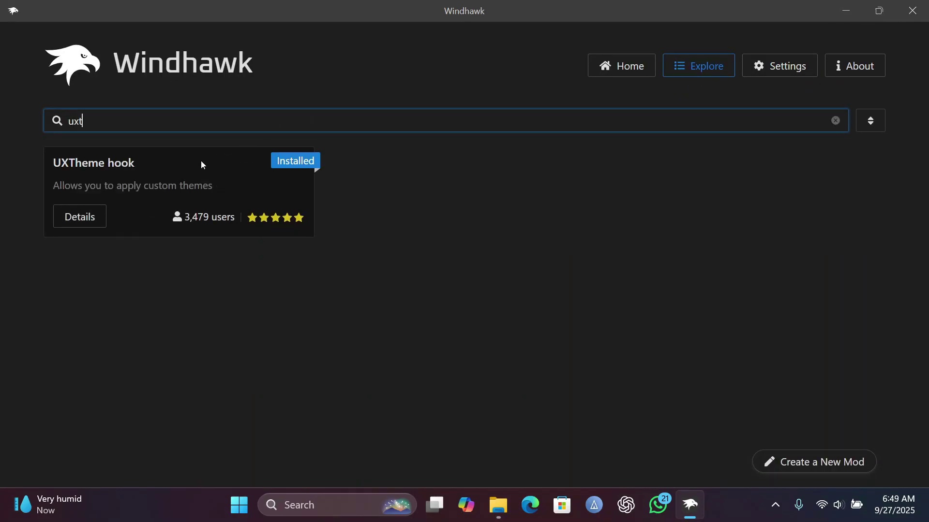
left_click(90, 212)
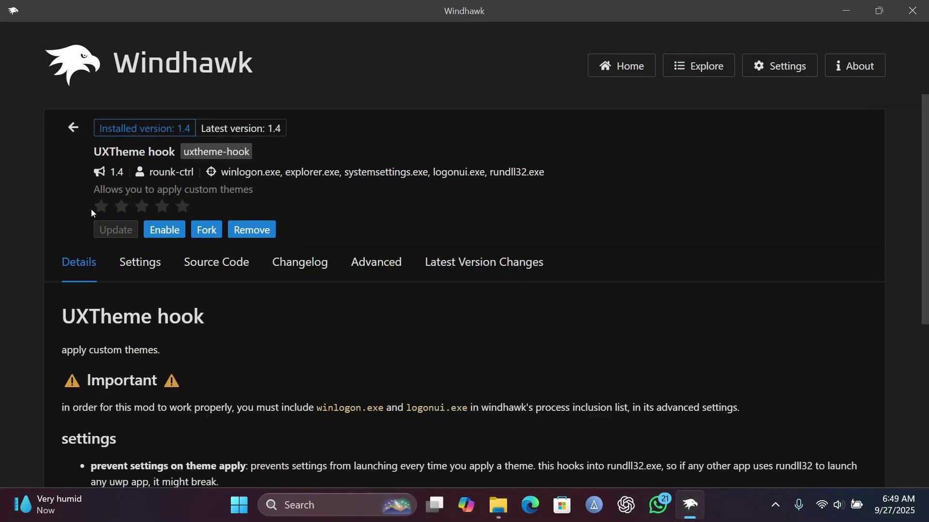
left_click(163, 233)
left_click(140, 262)
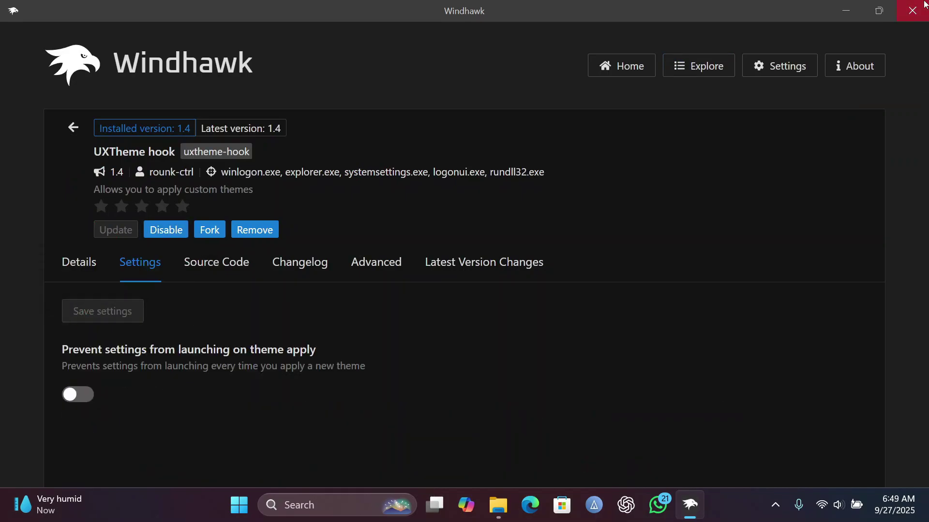
left_click(912, 10)
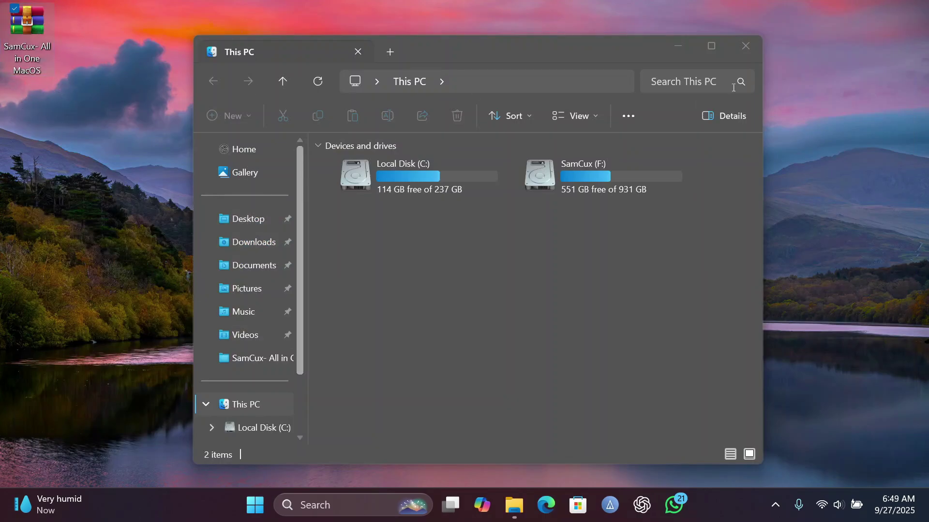
Step: Extract the All in One MacOS archive into a desktop folder and open it
left_click(747, 48)
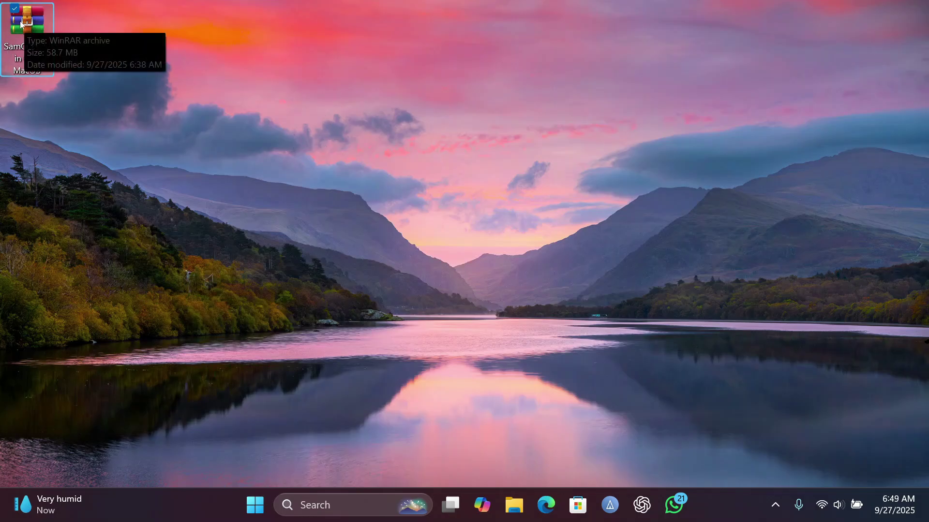
left_click_drag(28, 21, 92, 62)
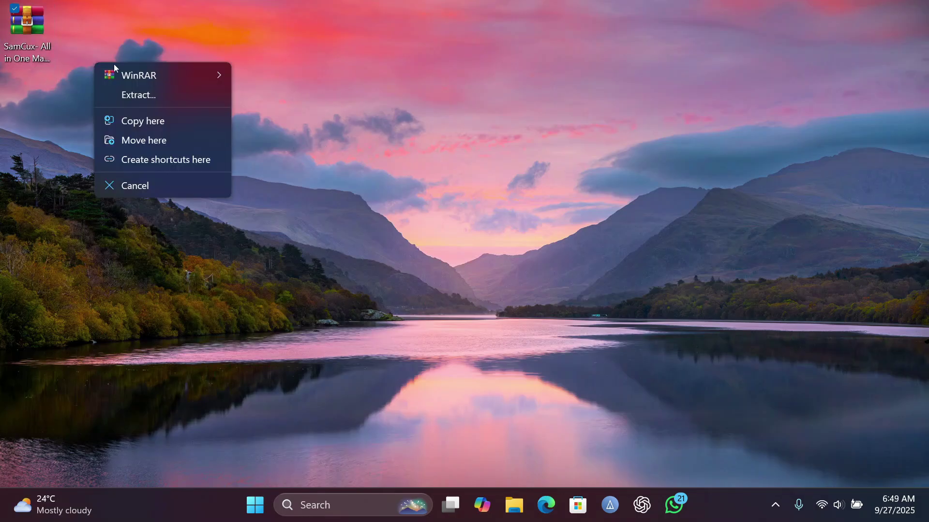
mouse_move(145, 71)
left_click(262, 92)
double_click(30, 33)
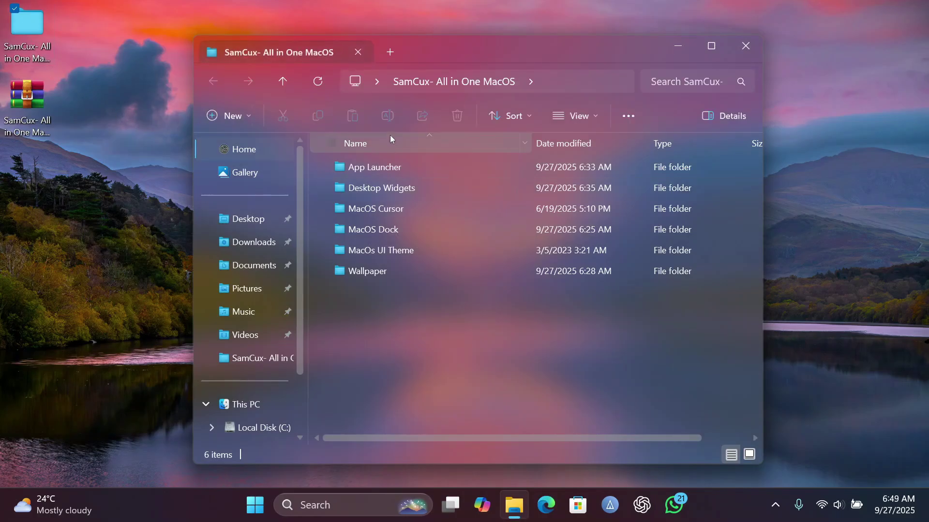
left_click_drag(387, 334, 400, 100)
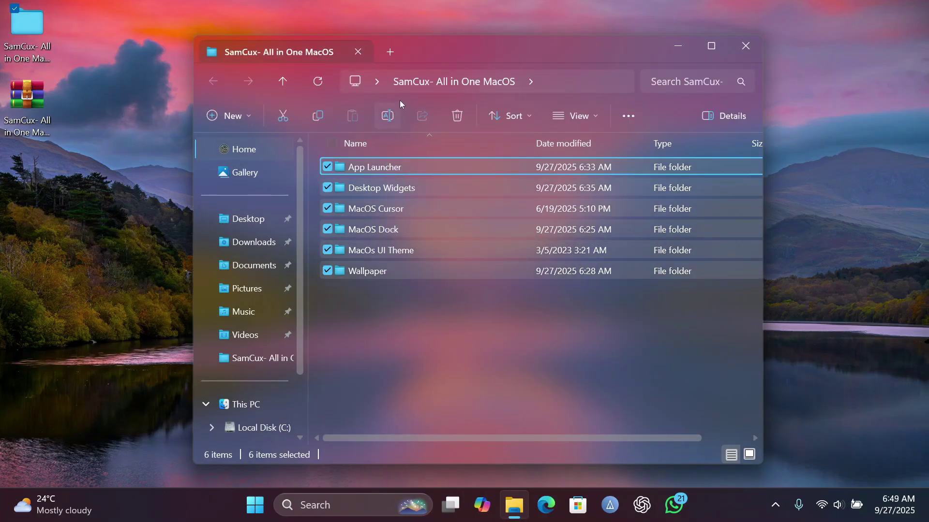
left_click(399, 323)
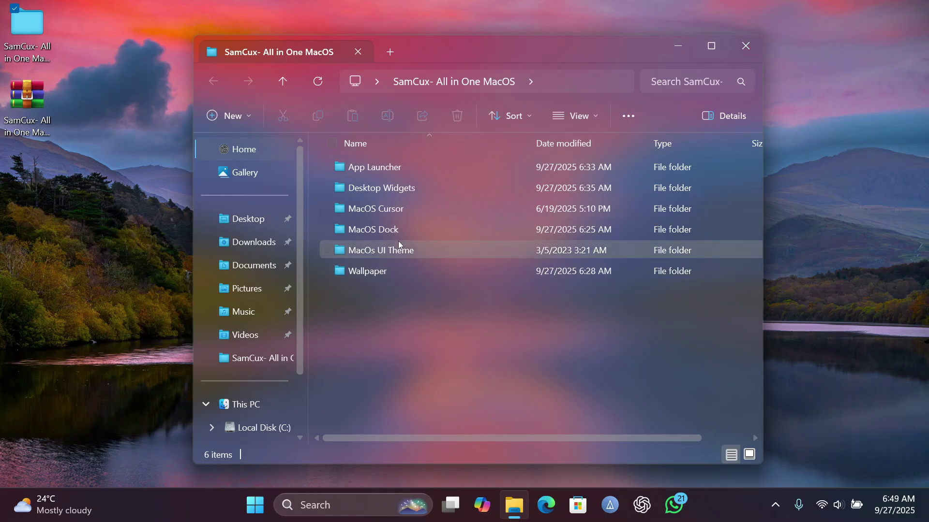
Step: Select all files in MacOs UI Theme and browse to the C:\Windows folder
double_click(371, 250)
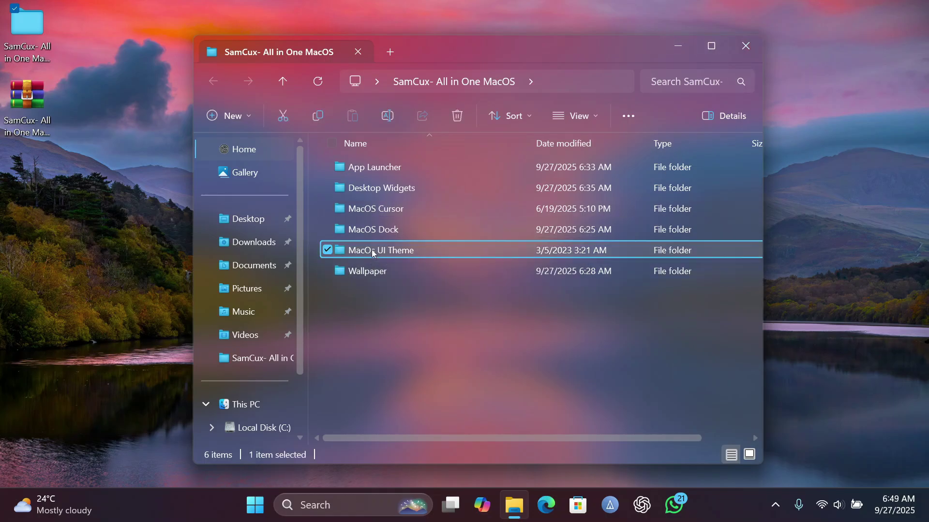
key("ctrl+a")
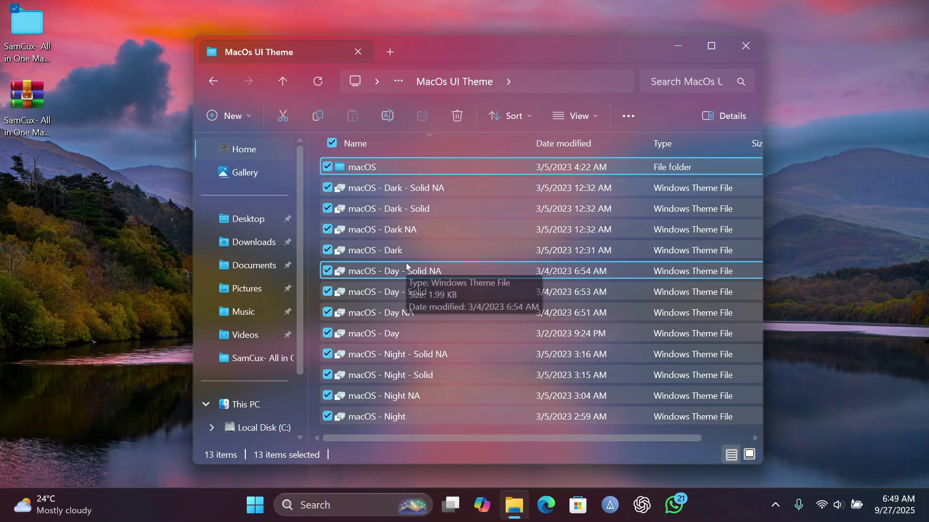
left_click(259, 428)
double_click(366, 375)
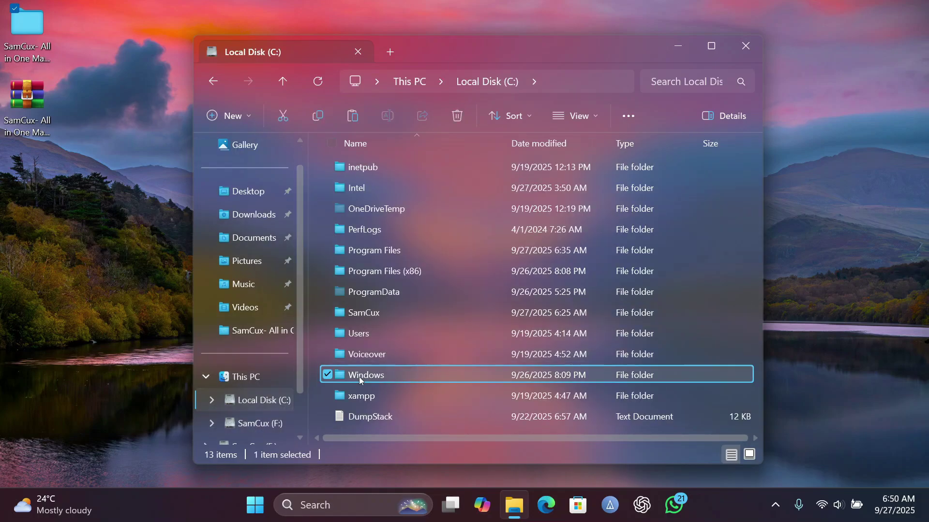
key("r")
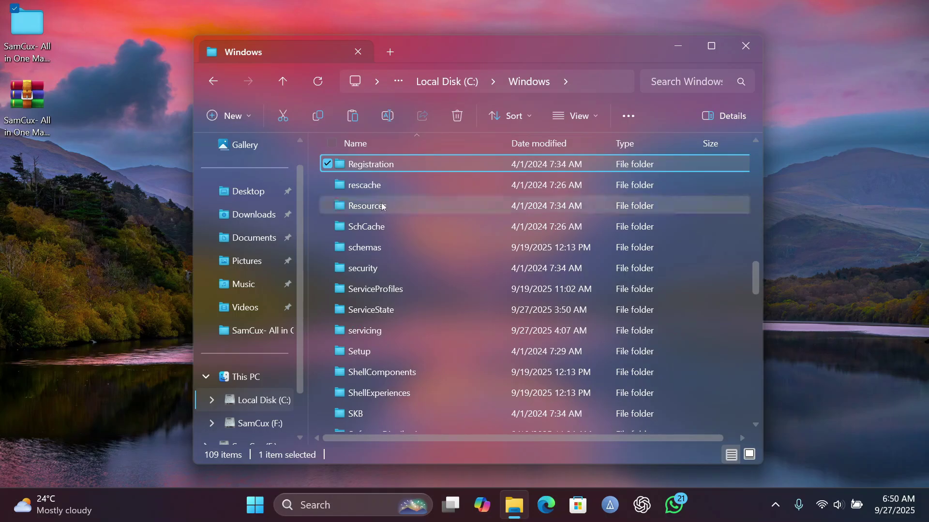
Step: Paste the theme files into Resources\Themes with administrator approval, then open Windows Settings
double_click(383, 206)
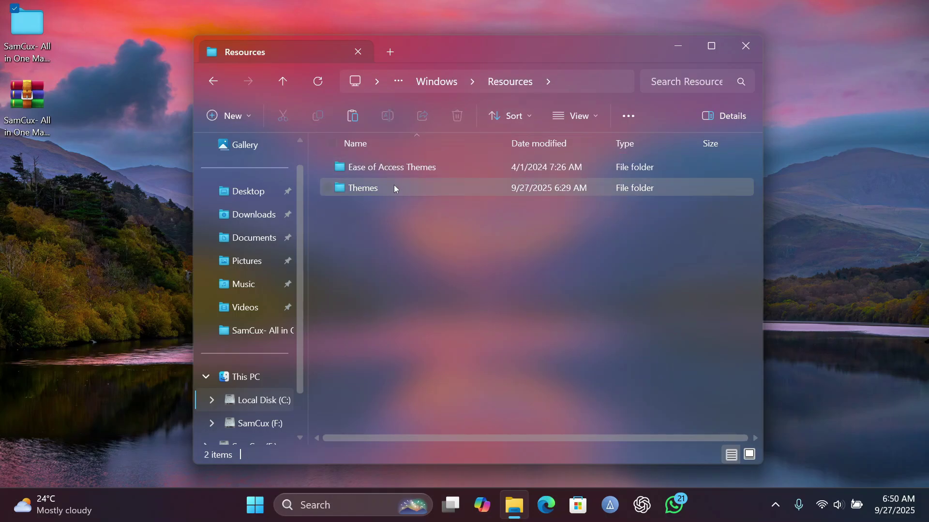
double_click(393, 186)
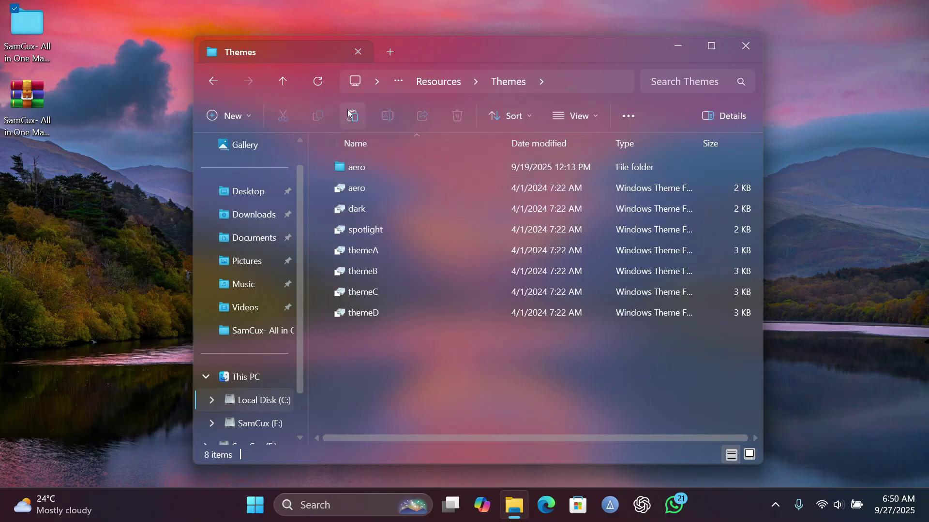
key("ctrl+v")
left_click(424, 335)
left_click(747, 44)
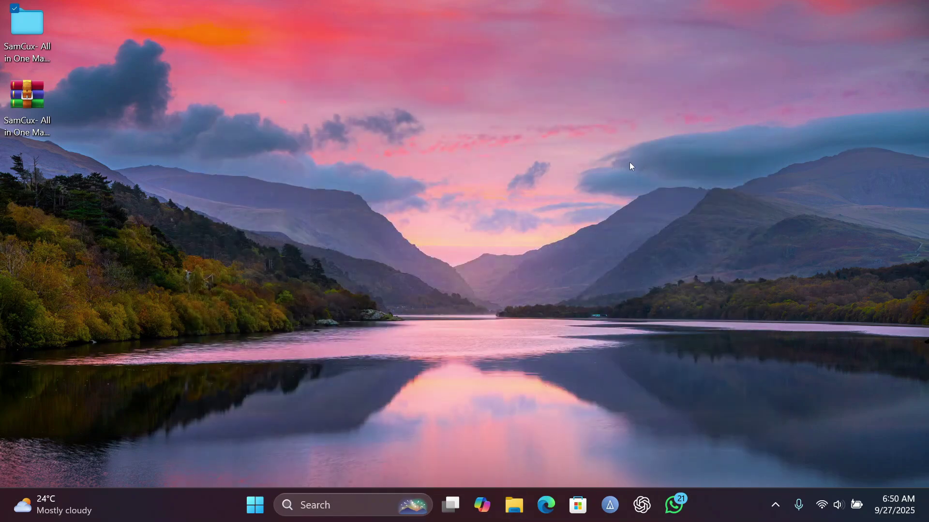
key("super+i")
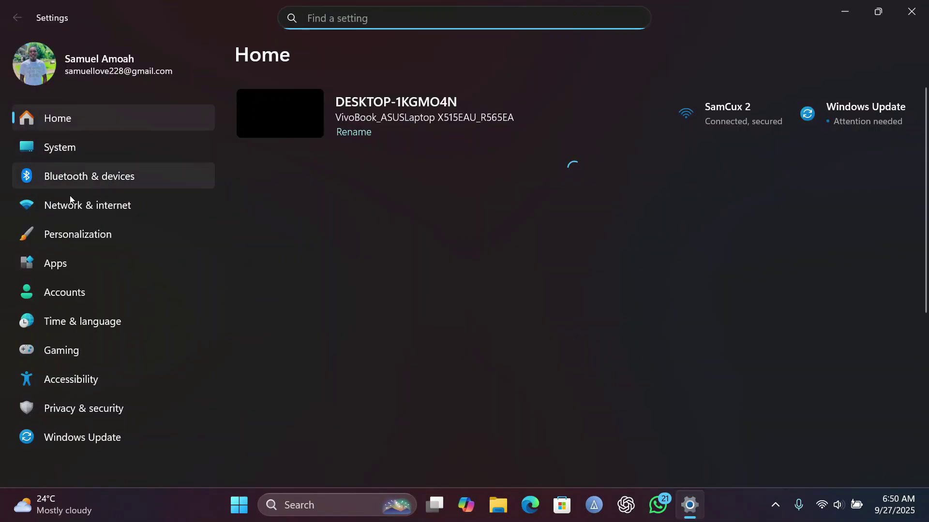
Step: Apply the macOS - Dark Solid NA theme from Personalization > Themes
left_click(89, 239)
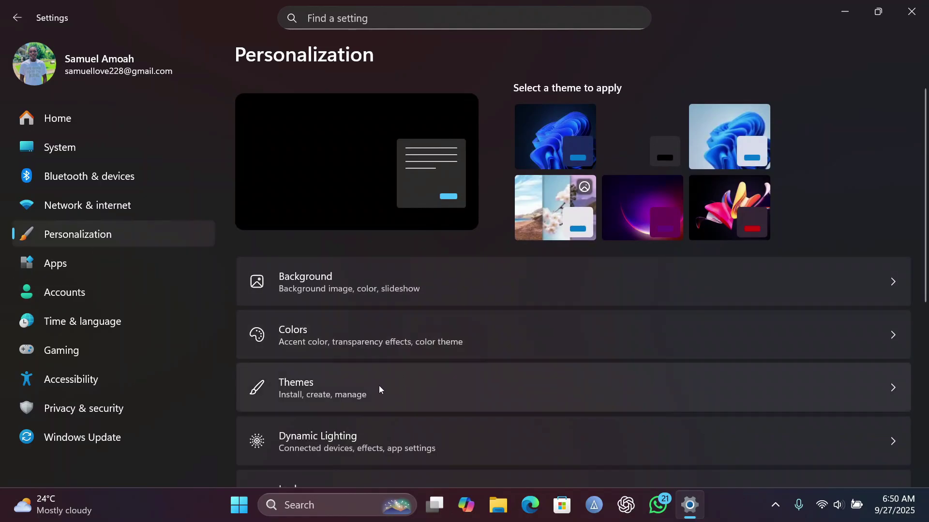
left_click(379, 389)
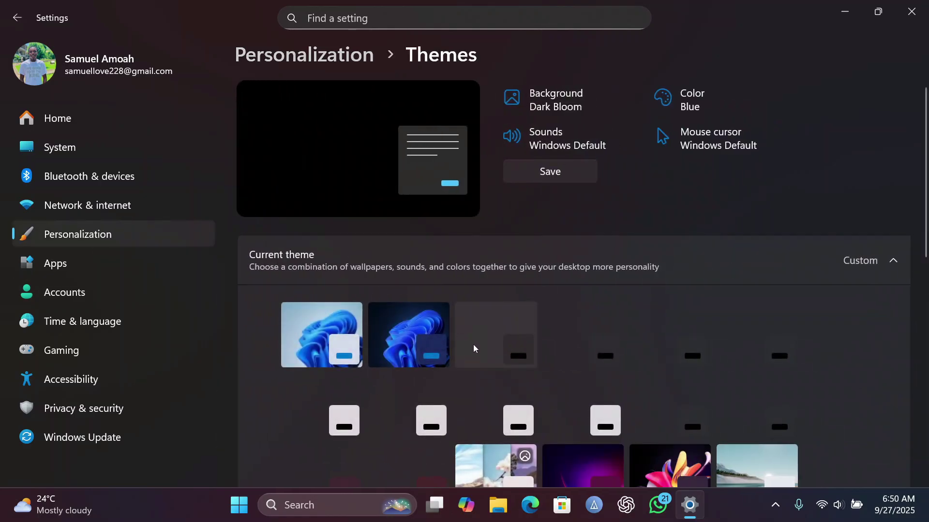
left_click(521, 349)
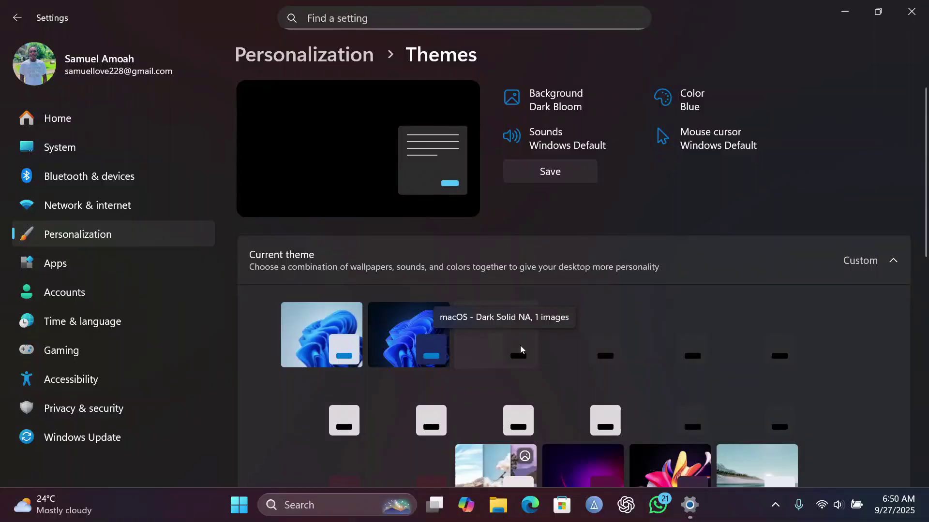
Step: Check the new theme in File Explorer, then close Settings
left_click_drag(707, 23, 609, 44)
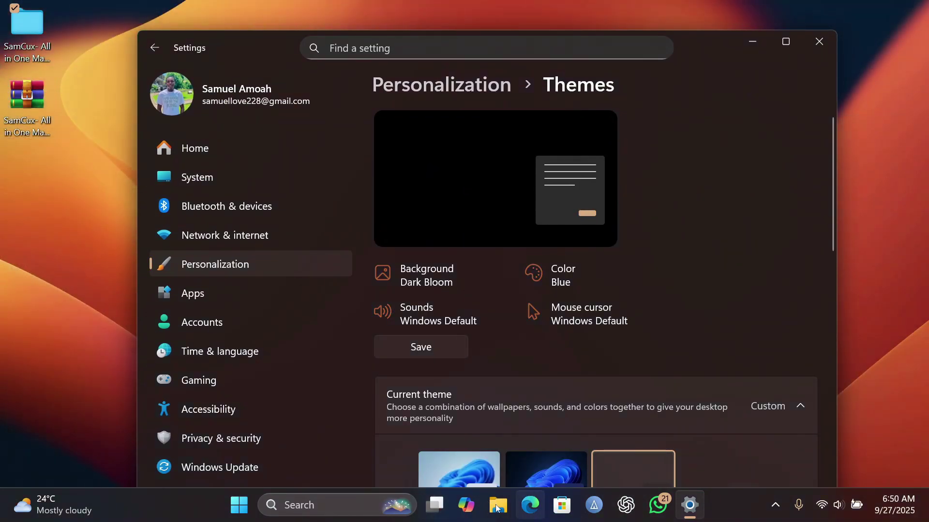
left_click(497, 507)
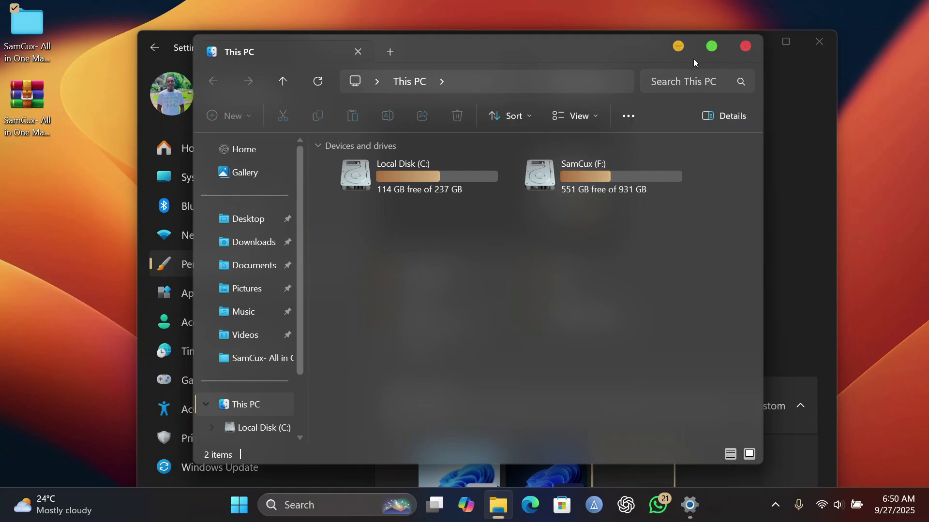
left_click(711, 48)
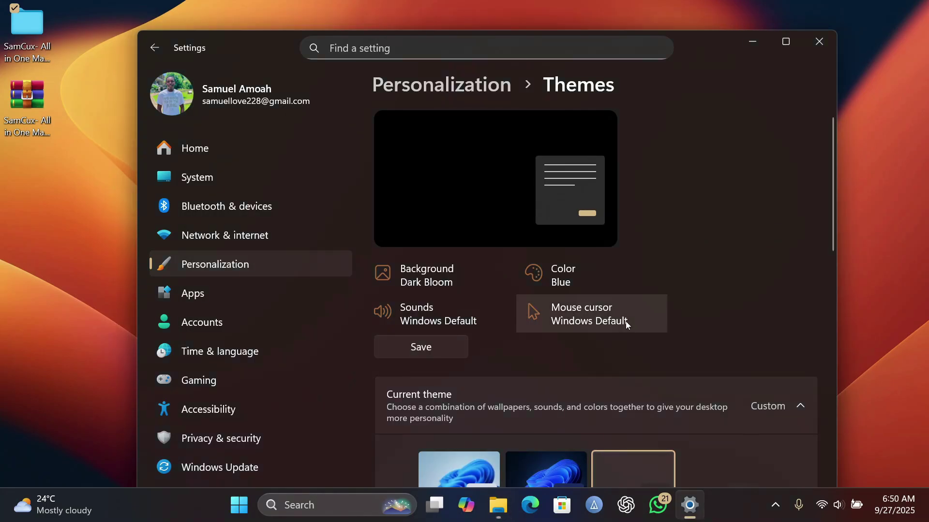
scroll(624, 309, "down", 4)
scroll(549, 281, "down", 4)
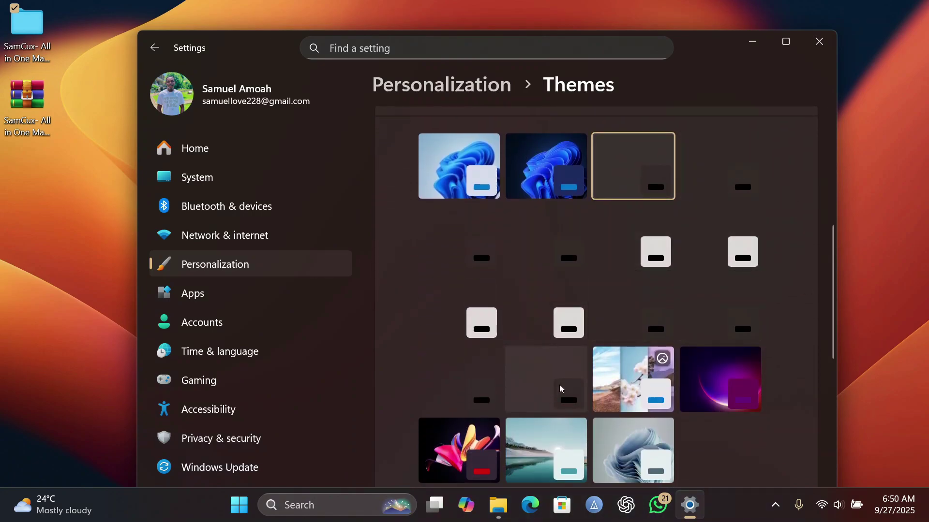
left_click(819, 41)
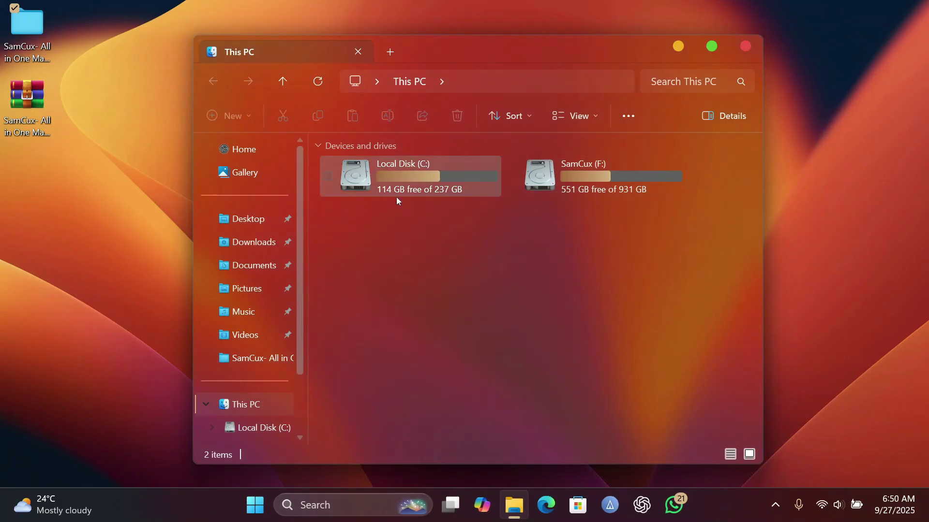
Step: Run the Flow Launcher installer from Desktop > All in One MacOS > App Launcher
left_click(245, 221)
double_click(377, 170)
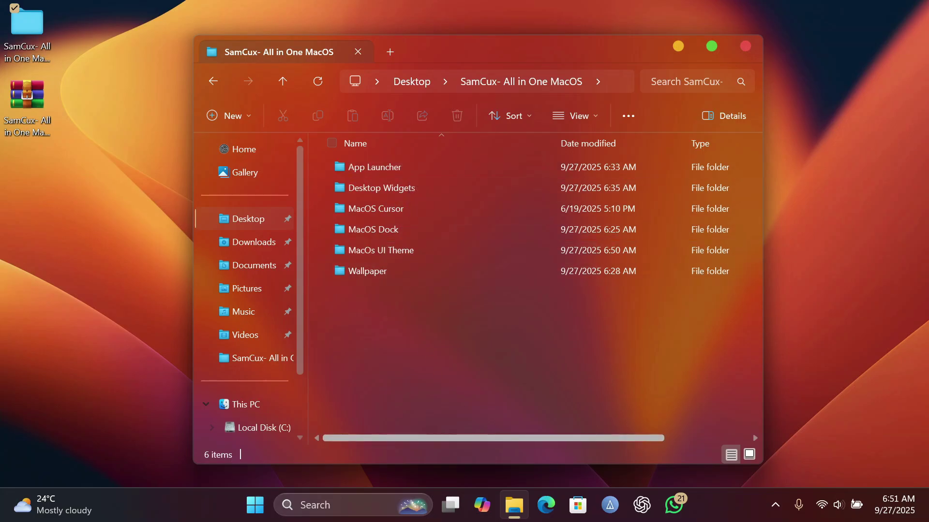
double_click(411, 165)
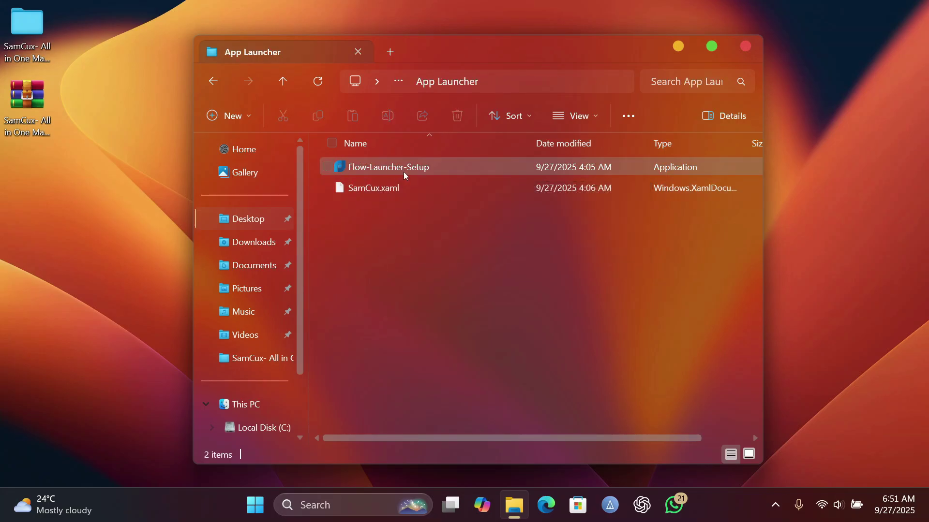
double_click(419, 167)
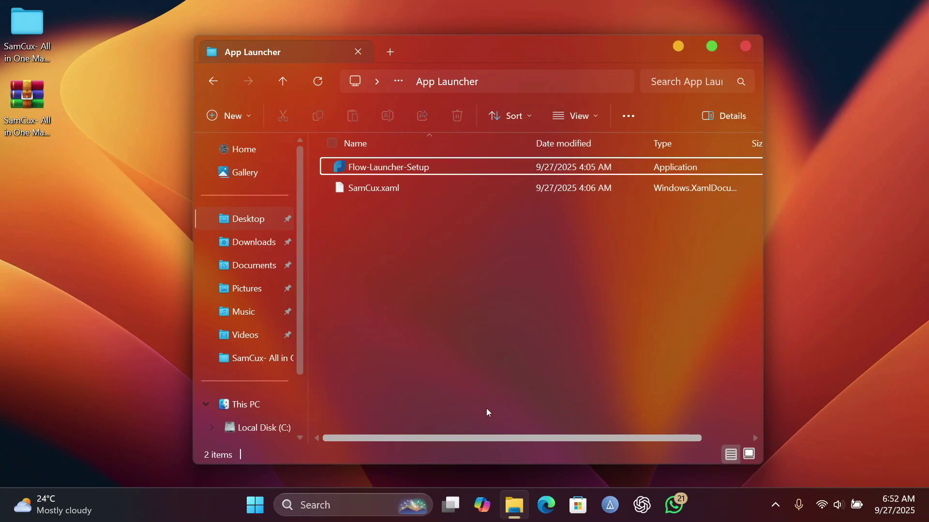
Step: Select the SamCux.xaml theme file and browse to Local Disk (C:) > Users
left_click(408, 193)
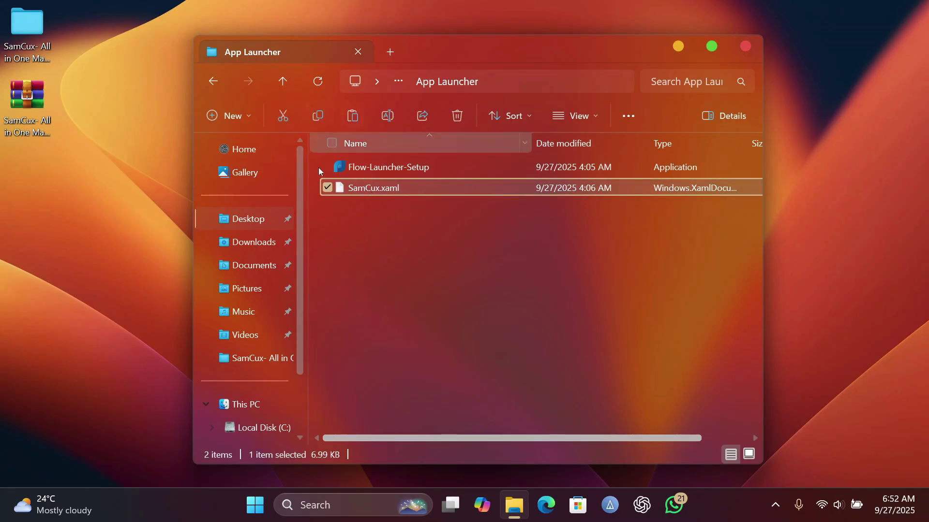
left_click(262, 405)
double_click(417, 176)
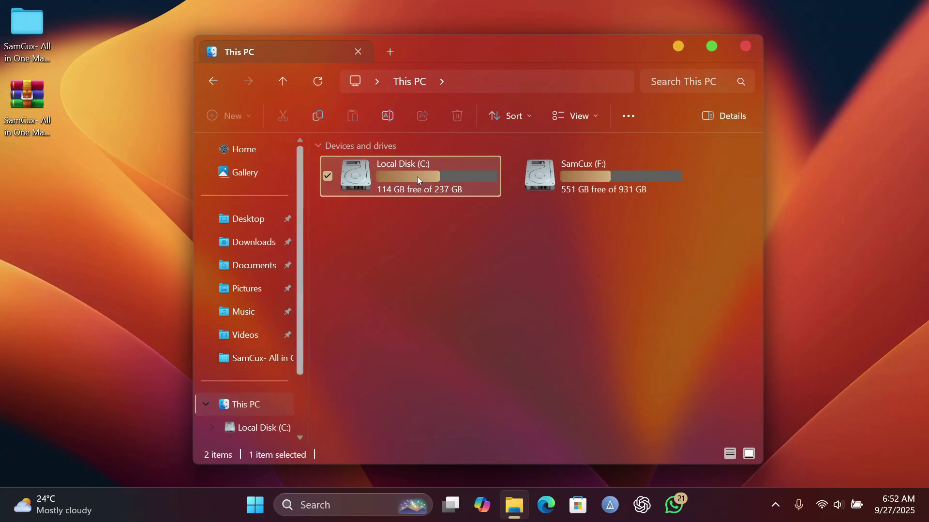
double_click(366, 333)
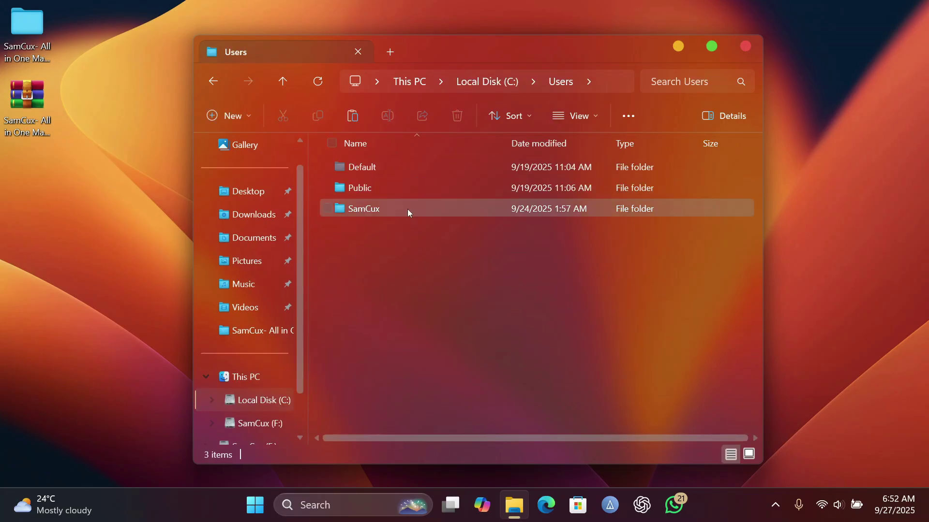
Step: Open the user's profile folder and turn on hidden items
left_click(369, 213)
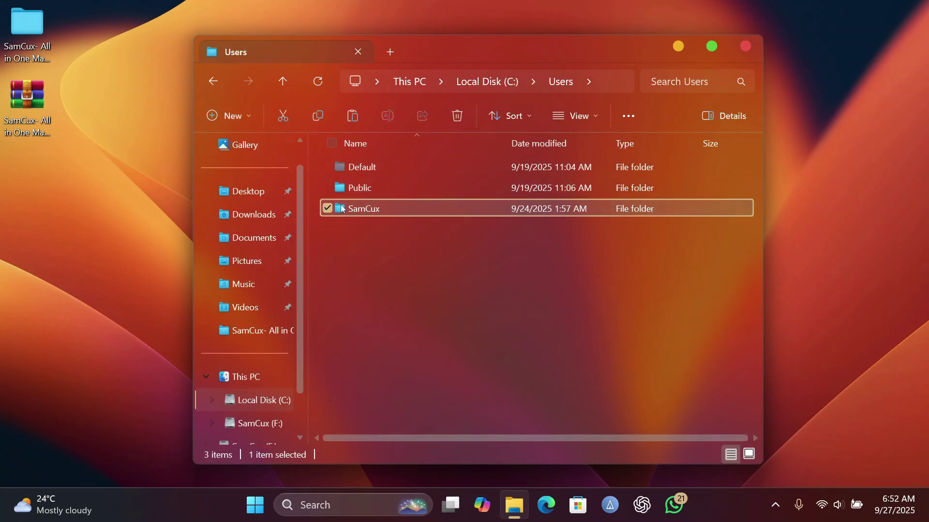
double_click(374, 213)
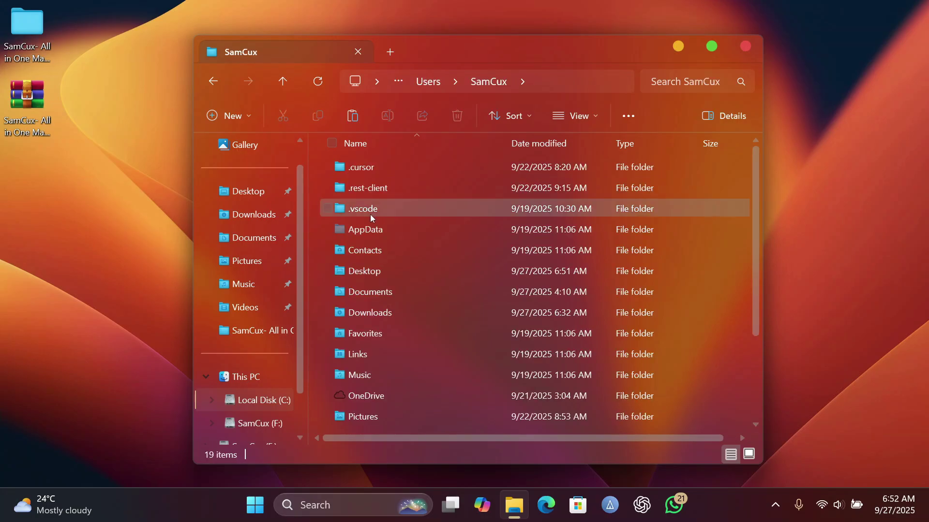
left_click(572, 115)
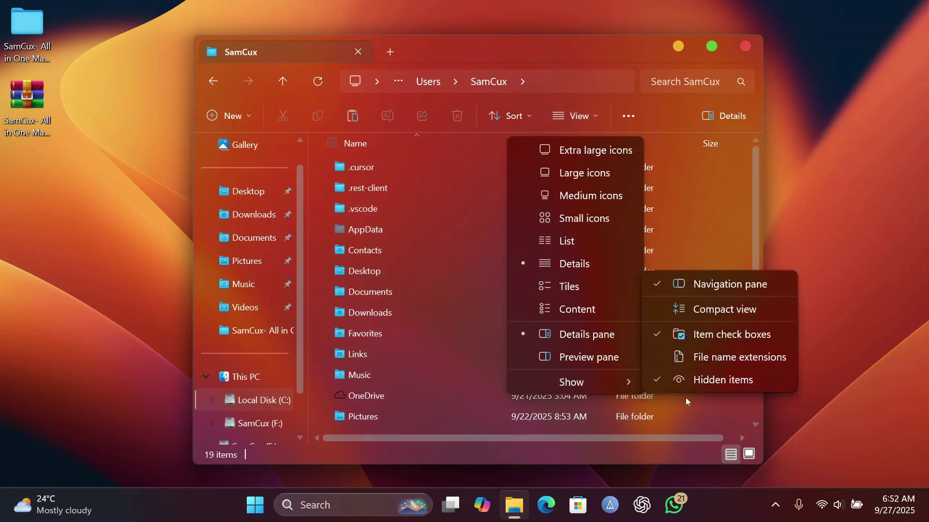
mouse_move(619, 391)
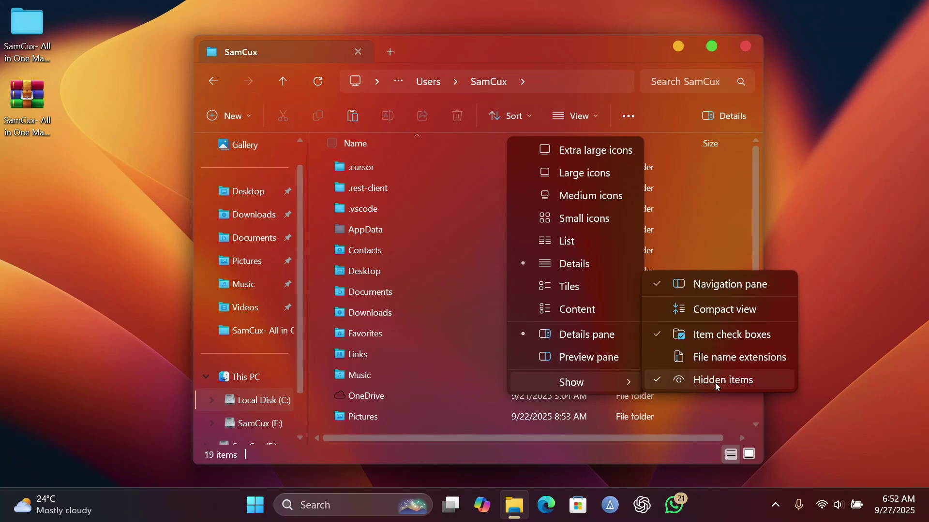
Step: Paste SamCux.xaml into AppData\Roaming\FlowLauncher\Themes and close File Explorer
left_click(372, 234)
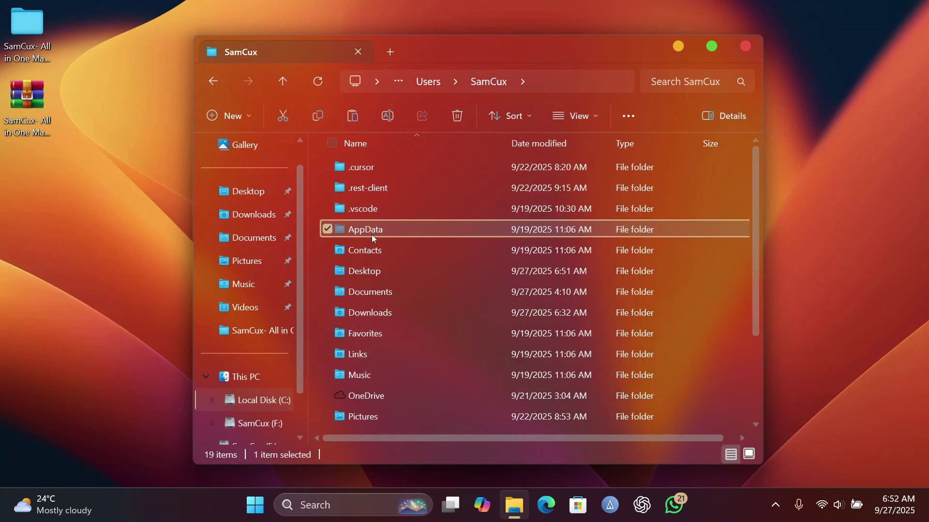
double_click(391, 229)
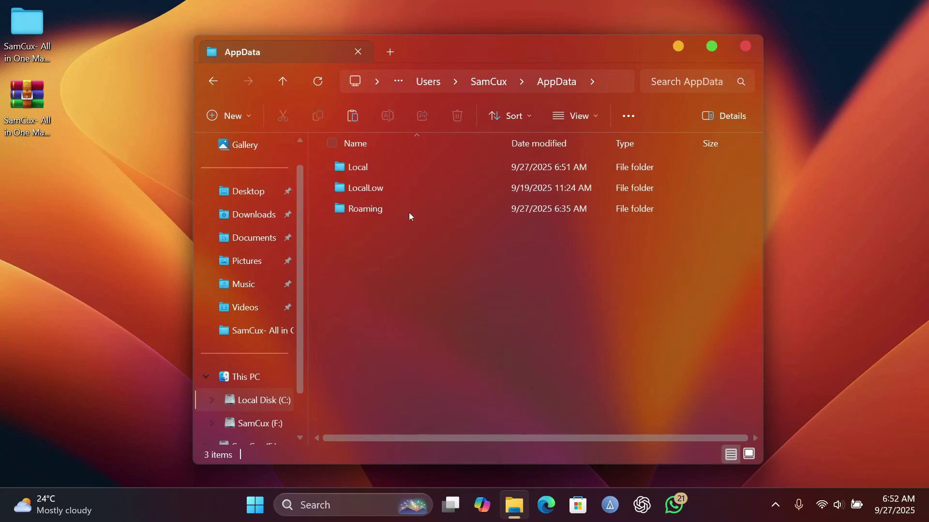
double_click(375, 208)
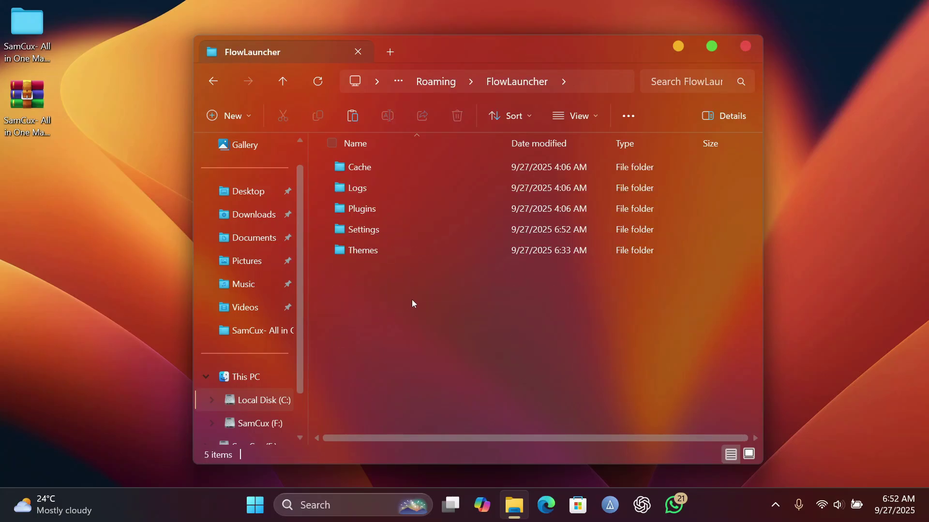
double_click(375, 249)
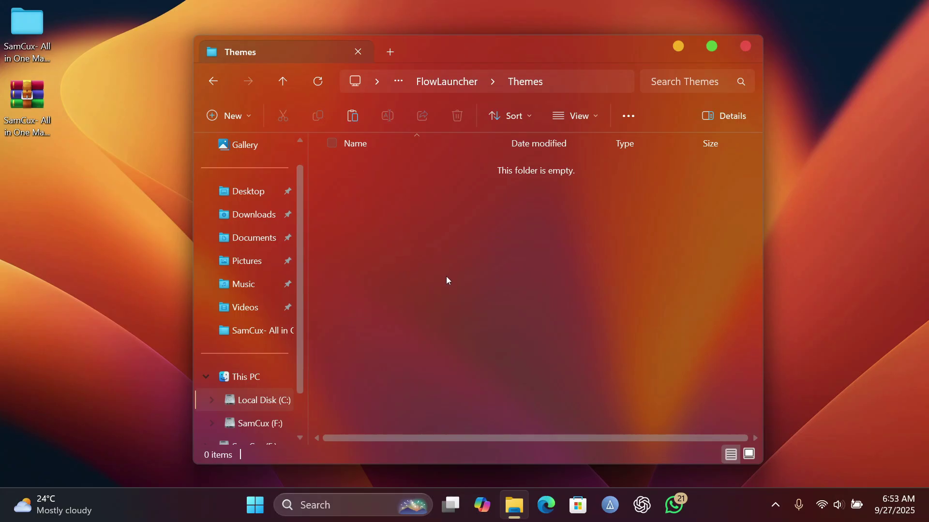
key("ctrl+v")
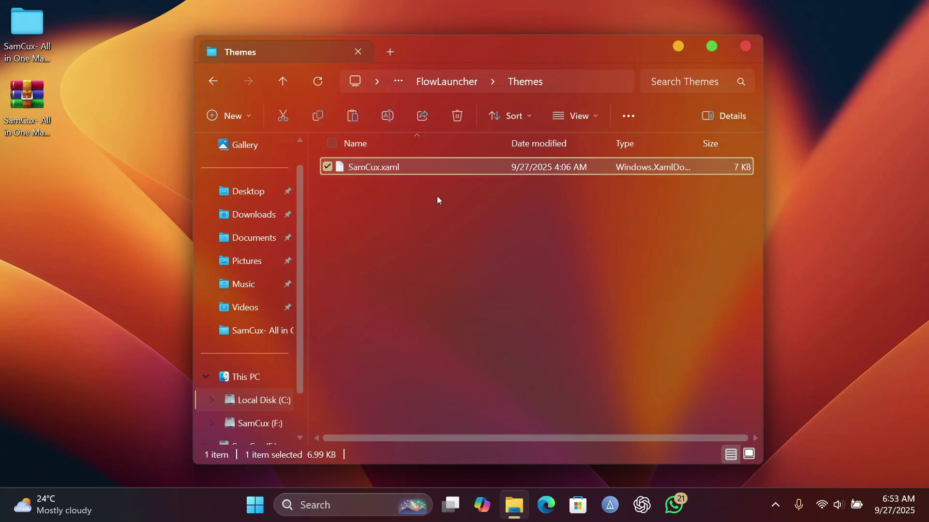
left_click(745, 47)
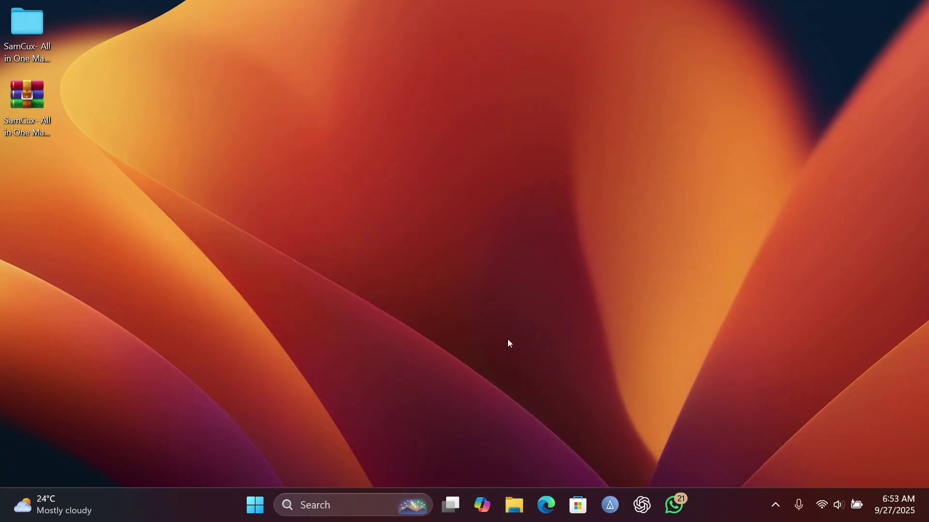
Step: Summon Flow Launcher with Alt+Space and open Settings from its search box context menu
left_click(255, 505)
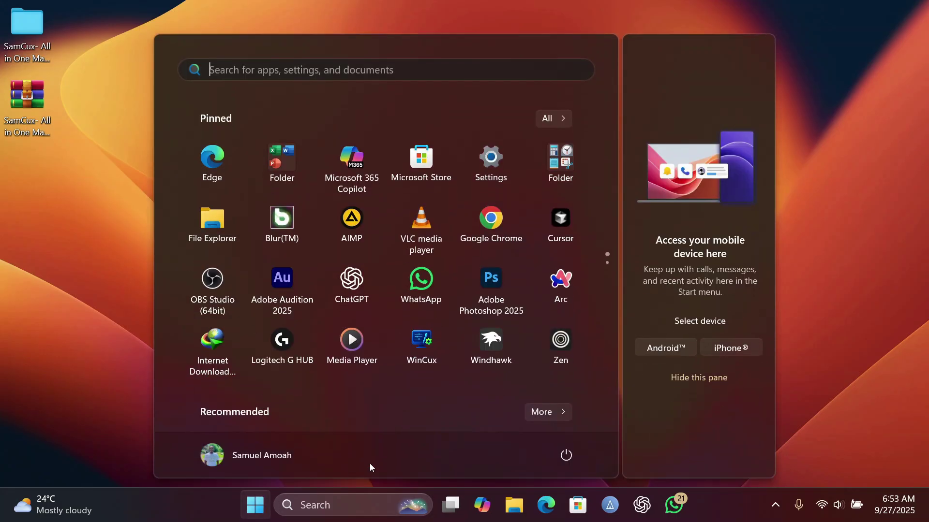
scroll(447, 242, "down", 3)
scroll(451, 242, "up", 5)
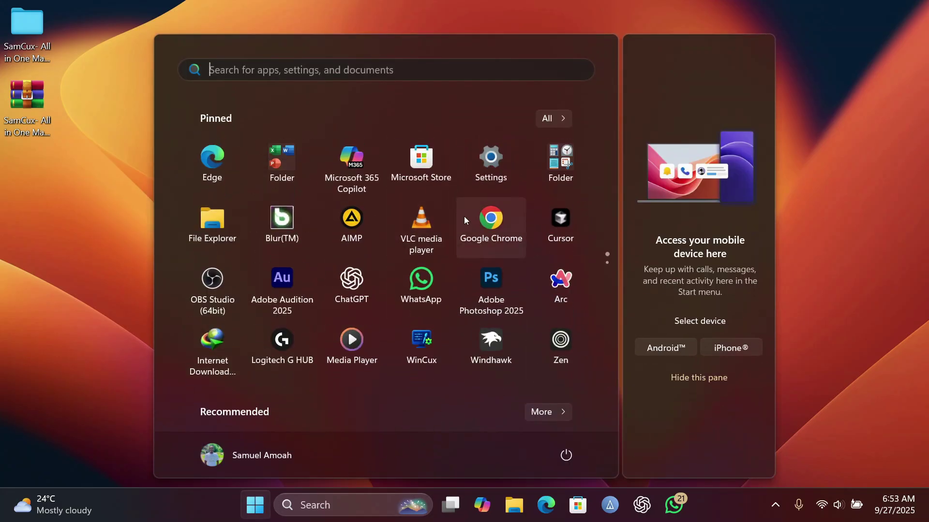
key("alt+space")
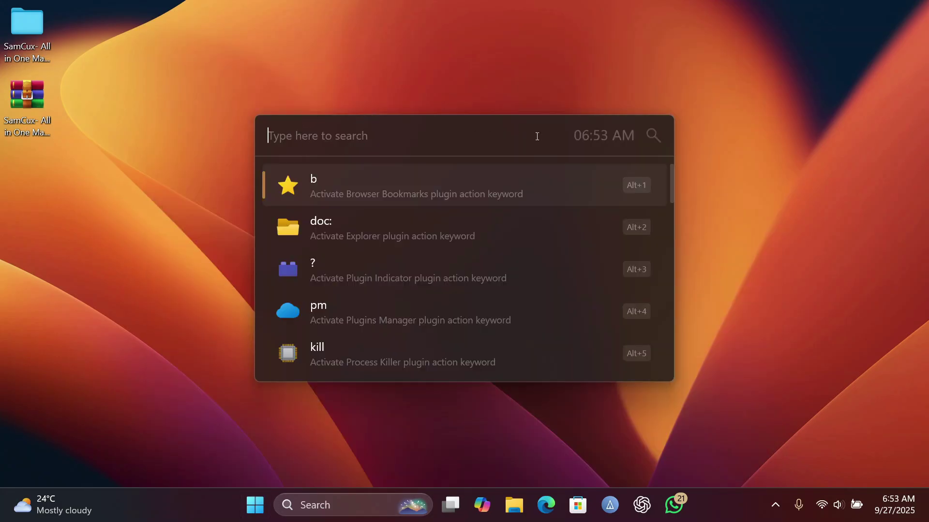
right_click(536, 141)
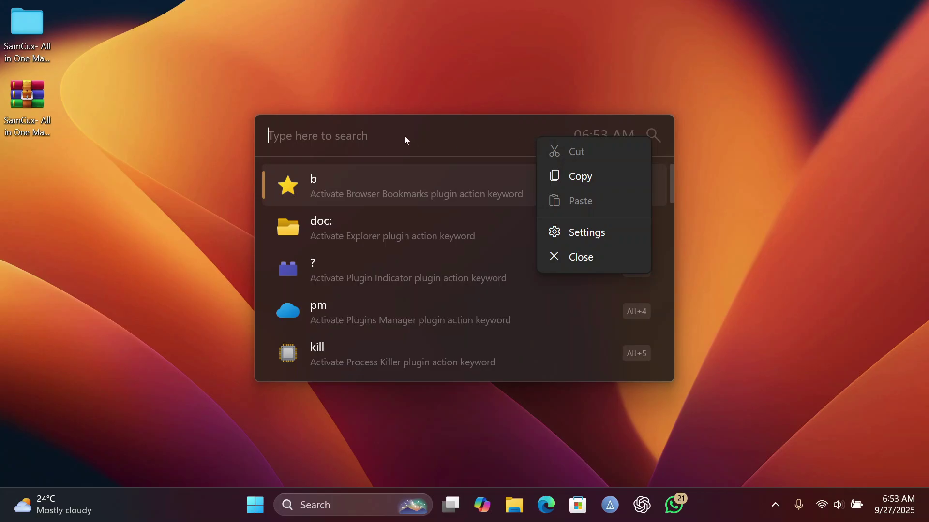
left_click(597, 234)
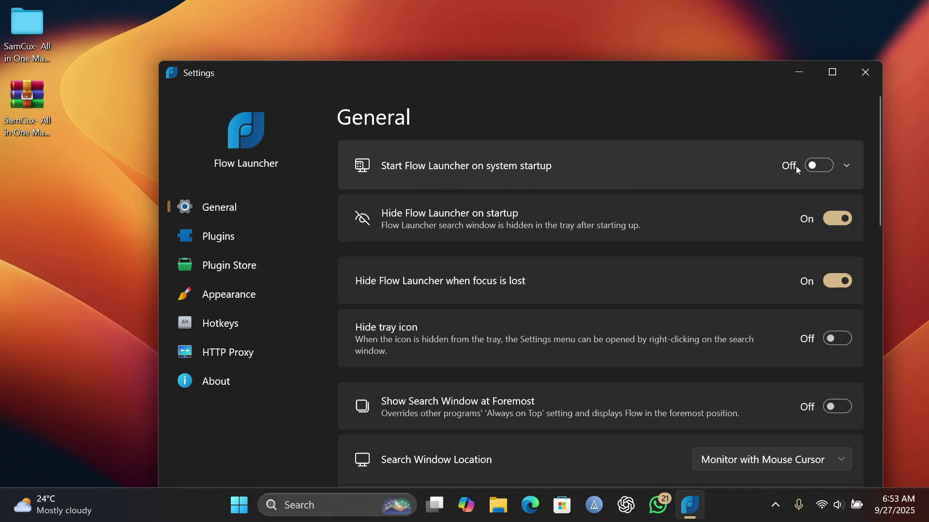
Step: Turn on 'Start Flow Launcher on system startup'
left_click(823, 165)
left_click(776, 507)
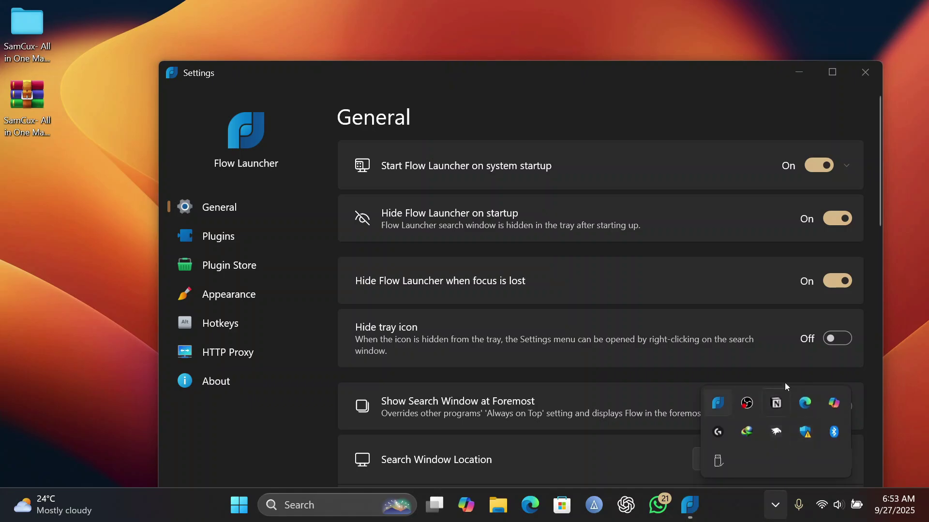
left_click(328, 437)
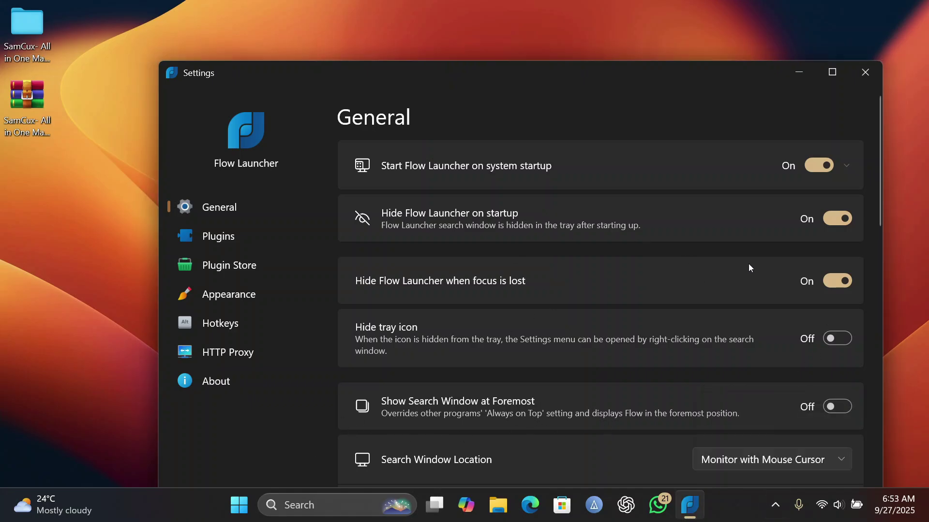
scroll(502, 266, "down", 1)
scroll(502, 266, "up", 1)
Step: Choose the SamCux theme on the Appearance page and close Settings
left_click(249, 297)
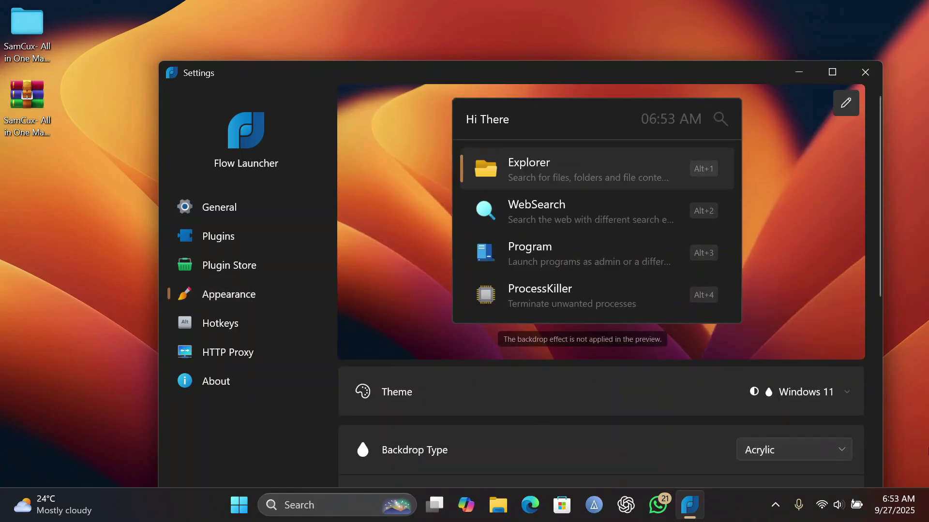
left_click(516, 396)
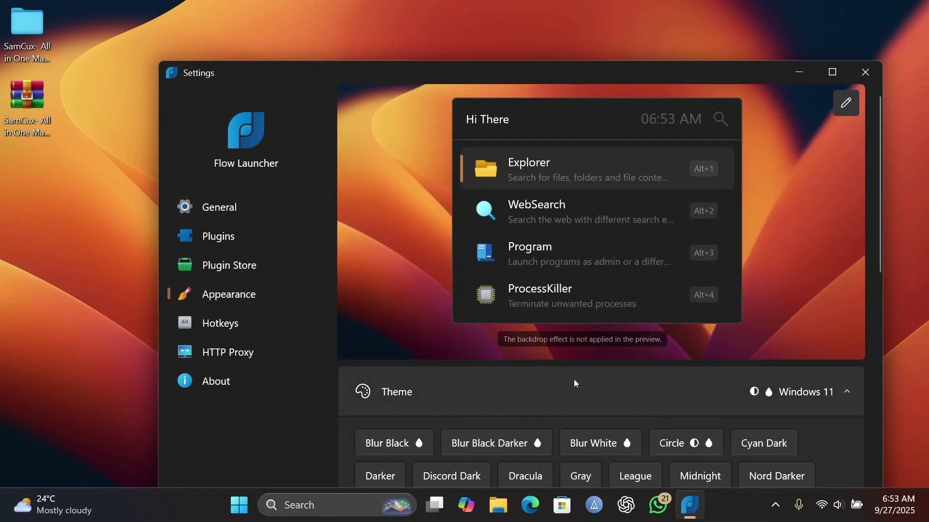
scroll(643, 354, "down", 3)
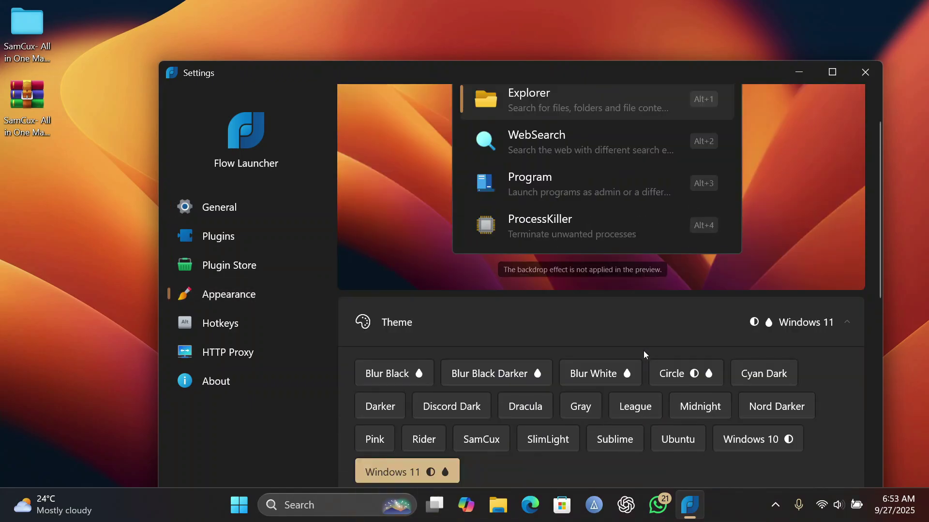
left_click(477, 442)
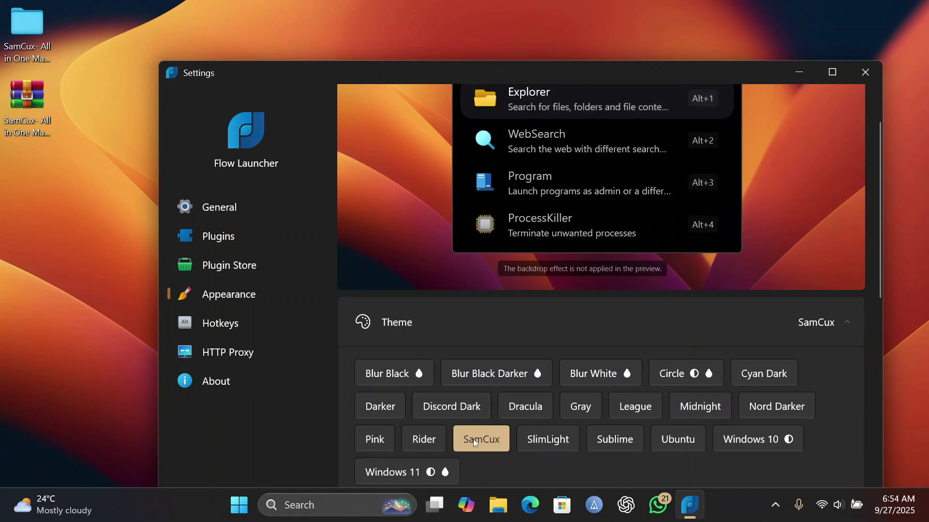
left_click(867, 71)
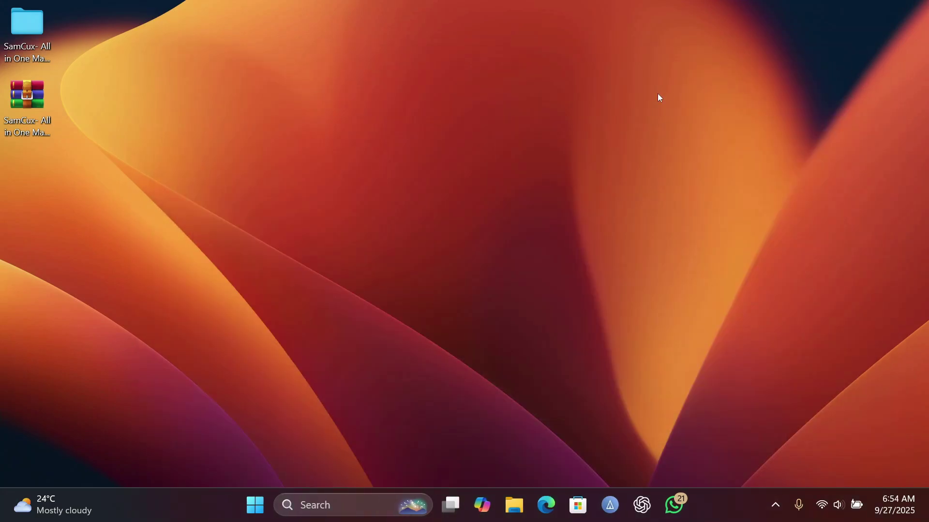
Step: View the SamCux-styled search bar via Alt+Space, then reopen Settings from its context menu
key("alt+space")
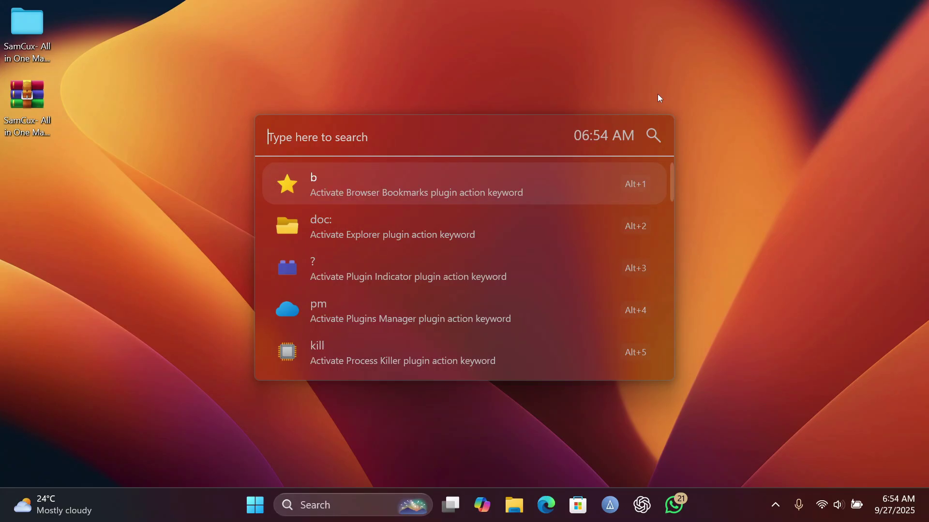
key("alt+space")
key("alt+space")
right_click(518, 140)
left_click(571, 234)
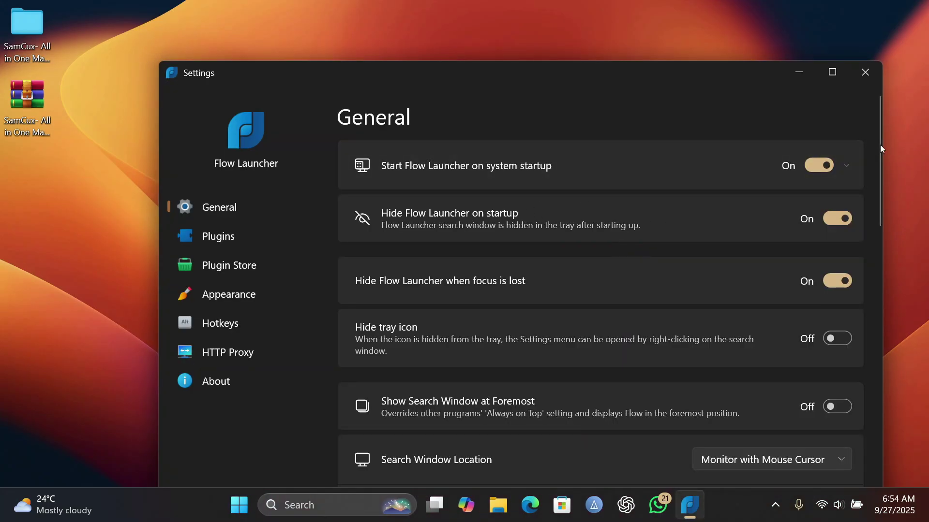
Step: On the Hotkeys page, try Ctrl+Space as the Open Flow Launcher shortcut
left_click_drag(878, 148, 867, 430)
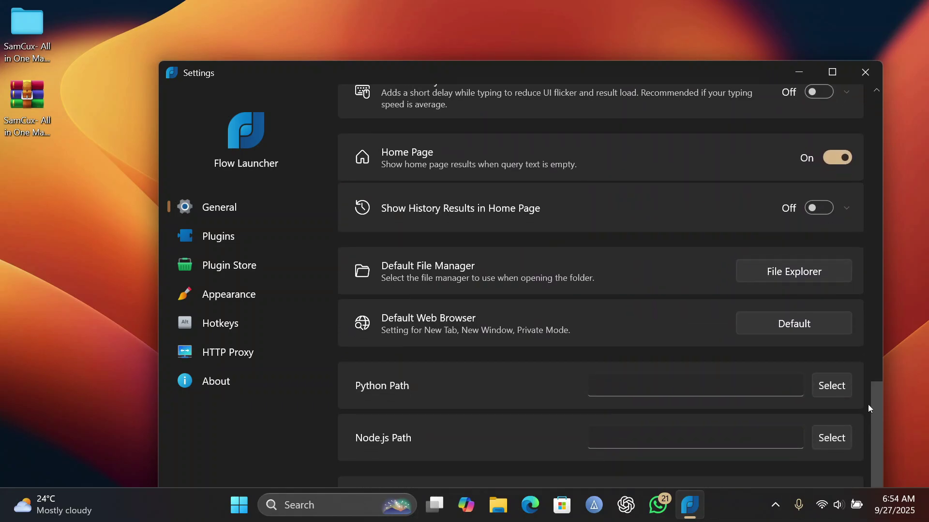
scroll(872, 426, "down", 5)
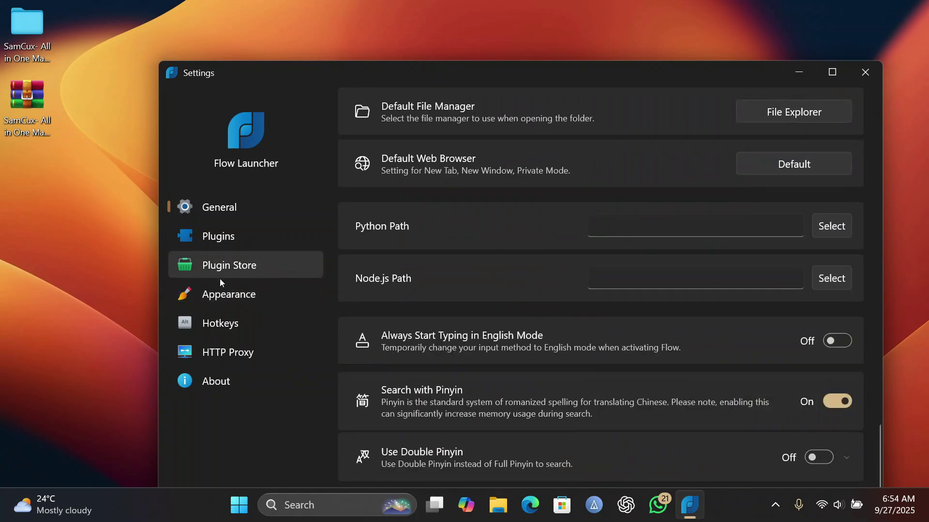
left_click(225, 328)
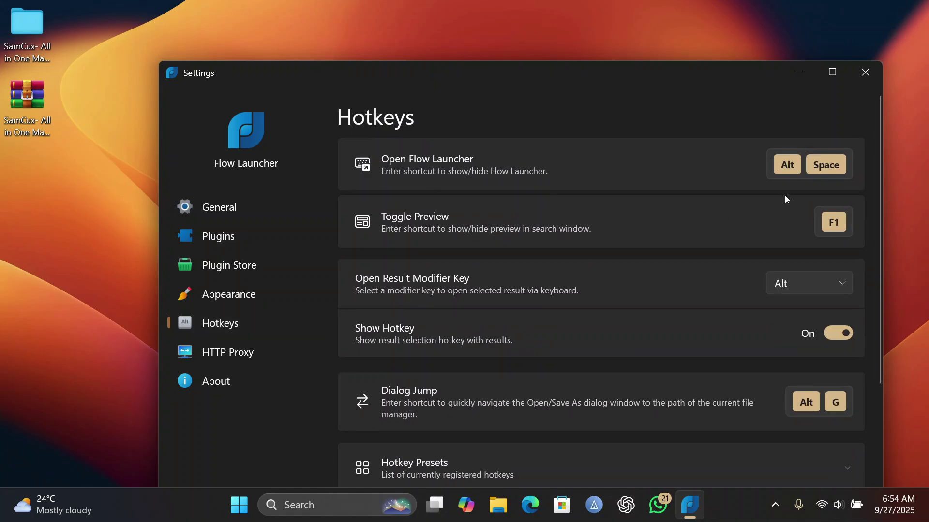
left_click(781, 164)
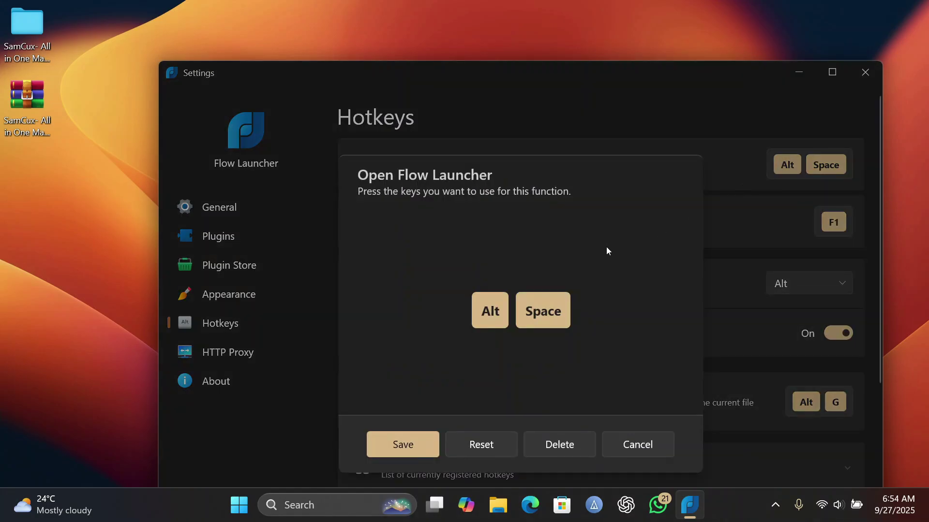
key("ctrl+space")
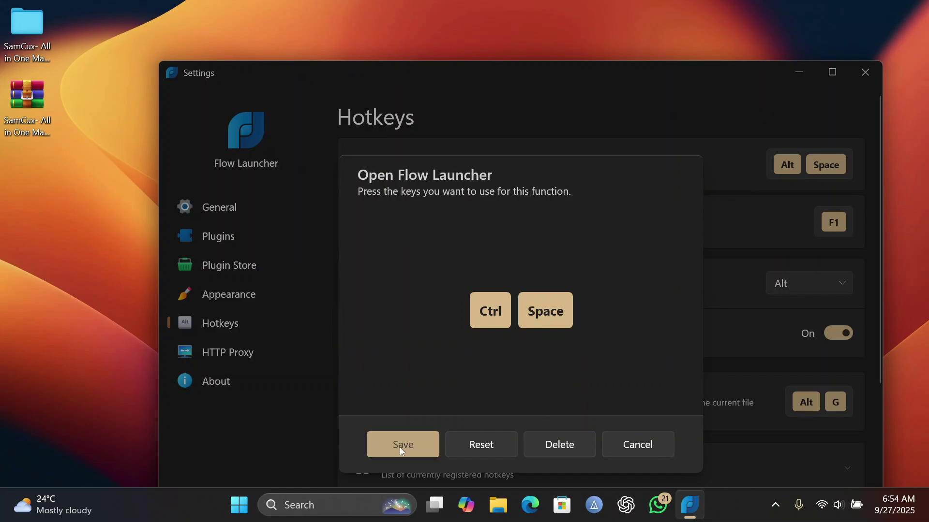
Step: Try G, R and T as shortcuts, then cancel the hotkey editor unchanged
key("g")
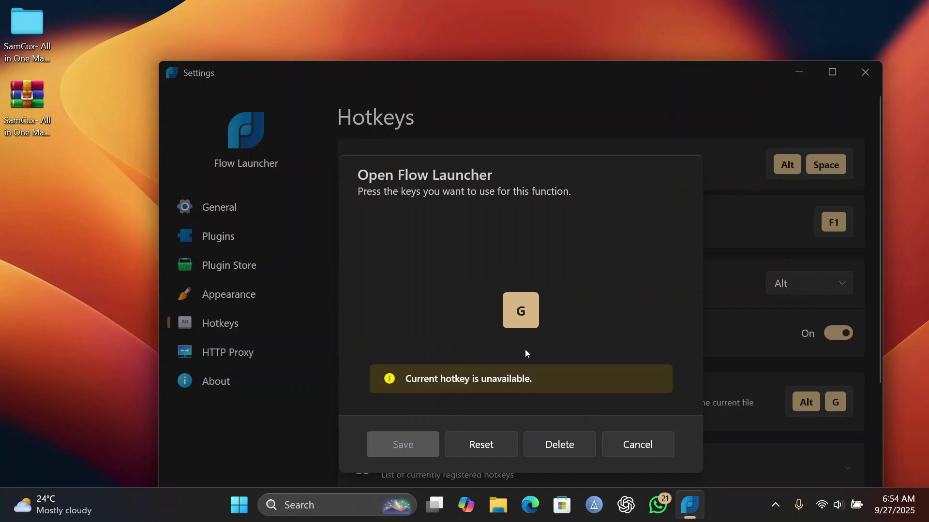
key("r")
key("t")
left_click(612, 445)
Step: Calculate 3+5 = 8 in Flow Launcher, then open the SamCux- All in One MacOS folder
key("alt+space")
type("3+5")
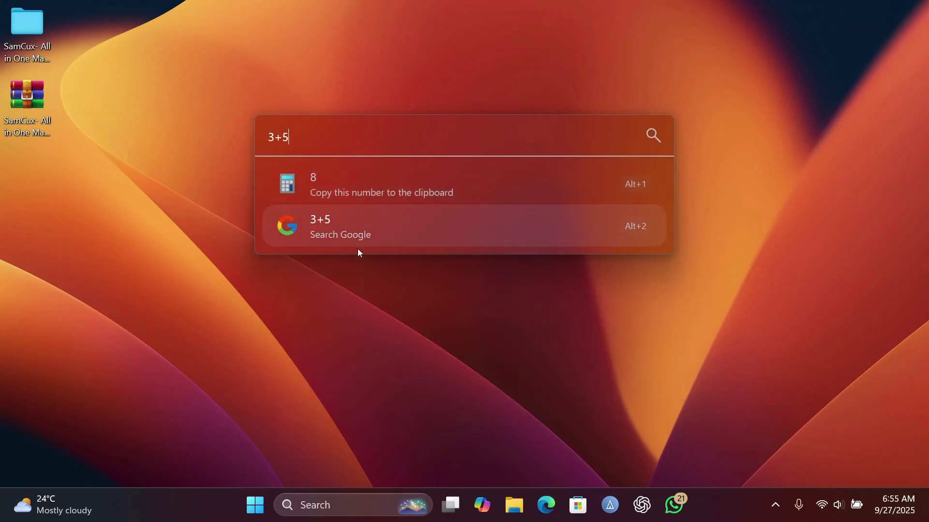
left_click(116, 373)
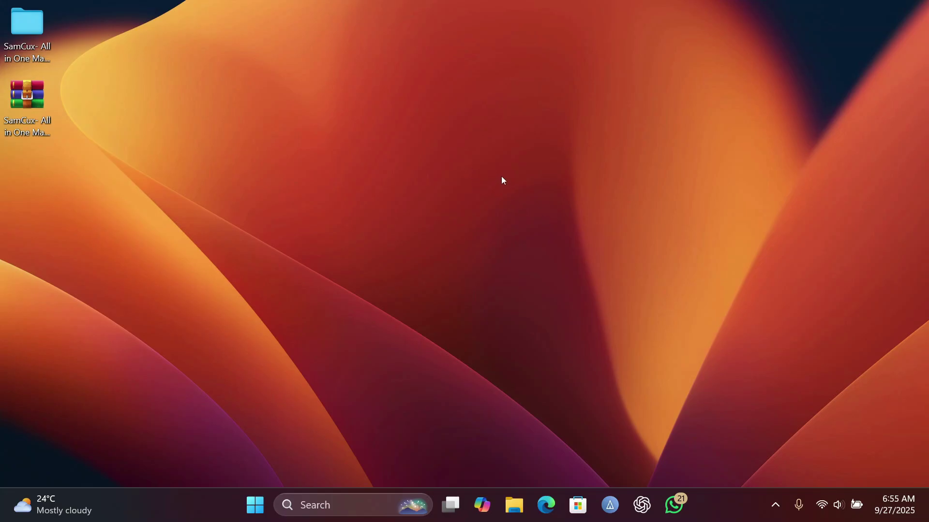
double_click(27, 25)
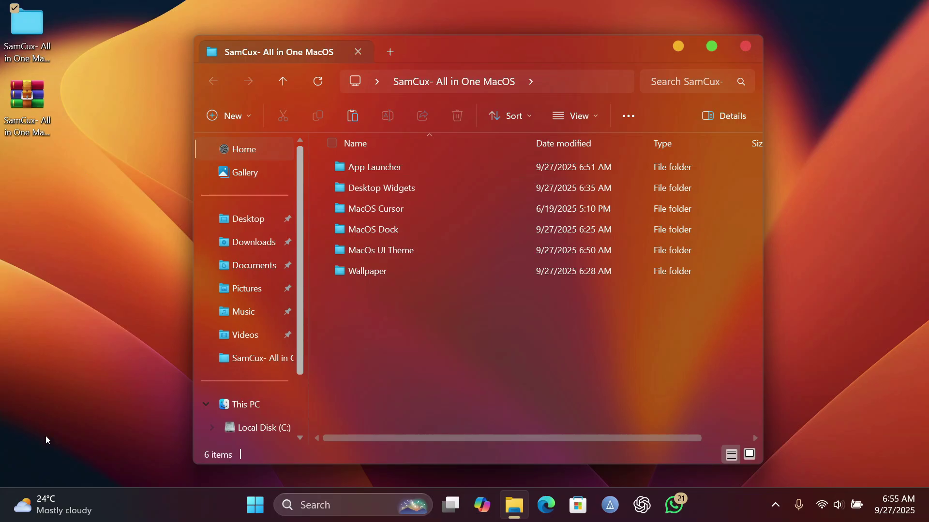
Step: Look inside the MacOS Dock folder, then copy it
left_click(257, 498)
left_click(260, 502)
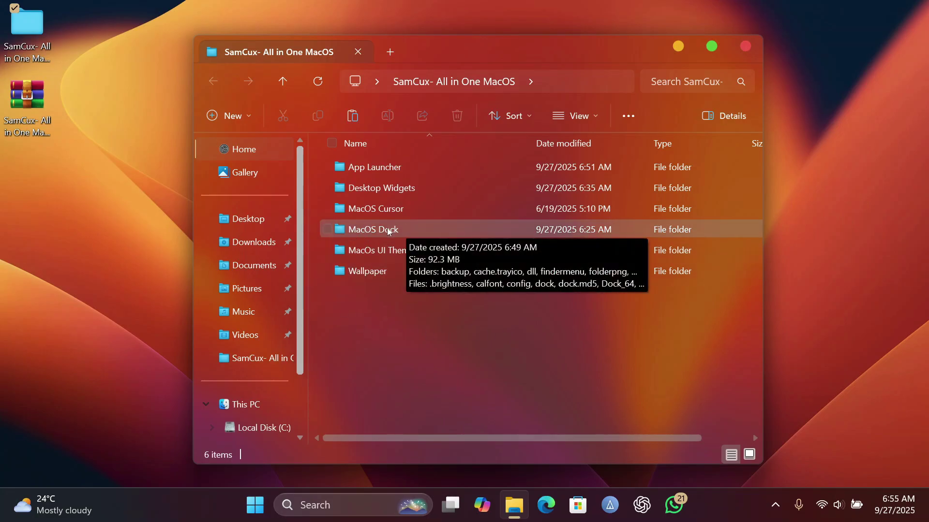
double_click(410, 229)
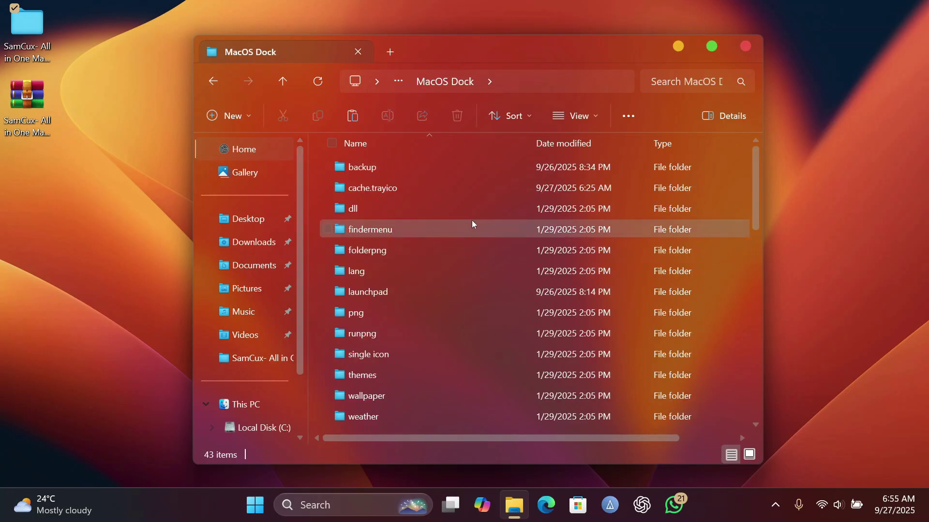
left_click(224, 86)
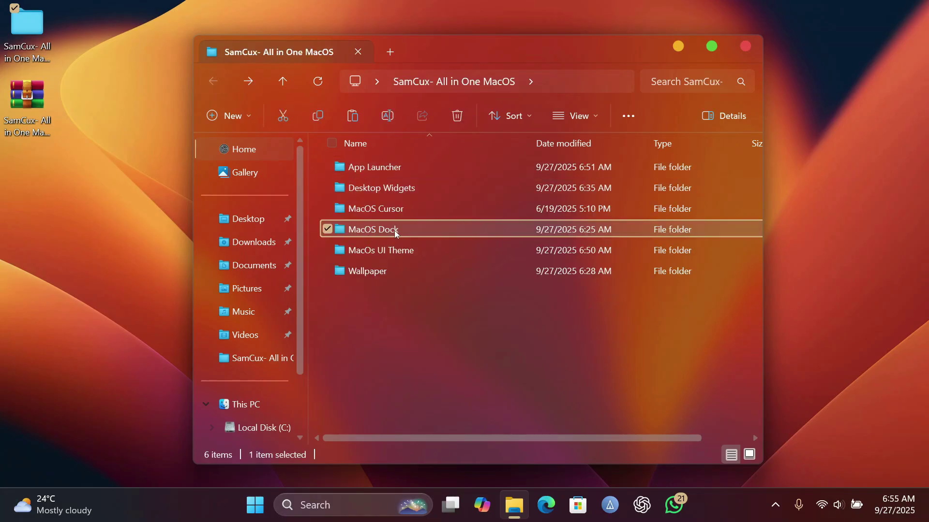
right_click(405, 230)
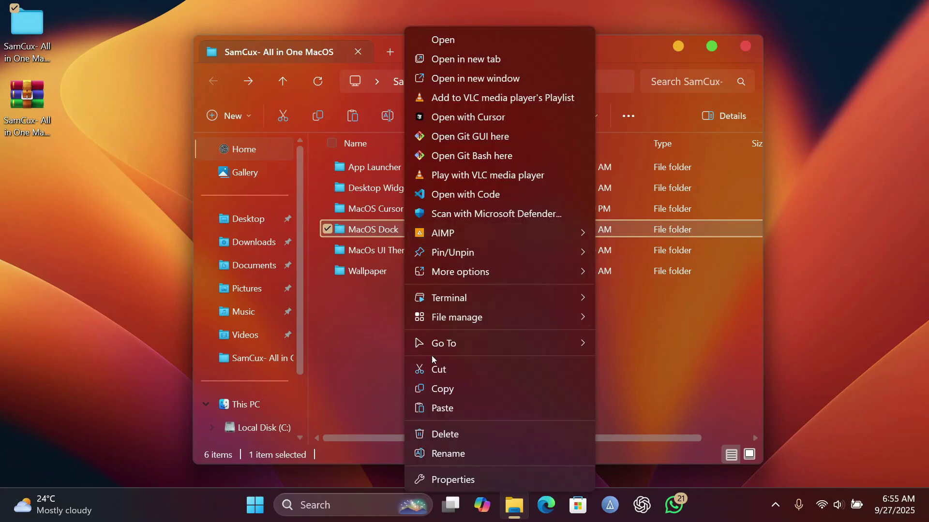
left_click(449, 389)
Step: Paste MacOS Dock into the root of Local Disk (C:) and open the copy
left_click(268, 404)
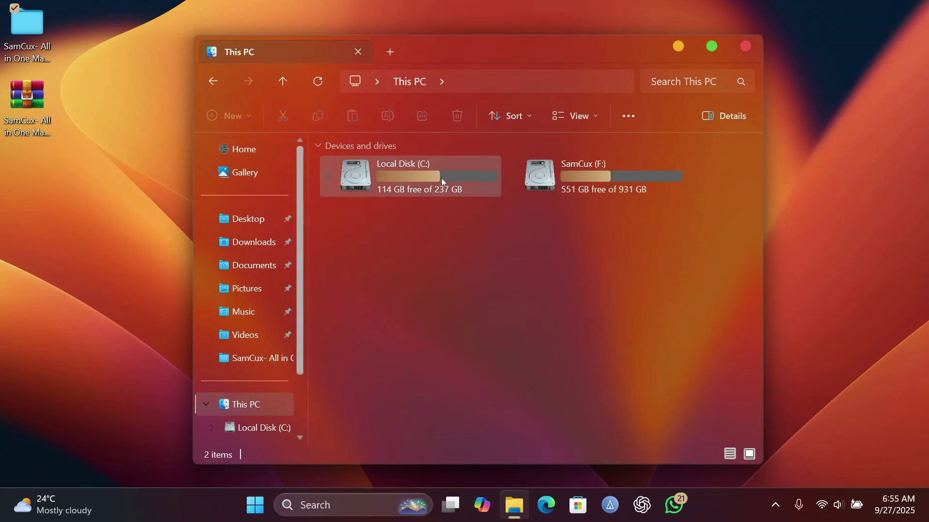
double_click(441, 182)
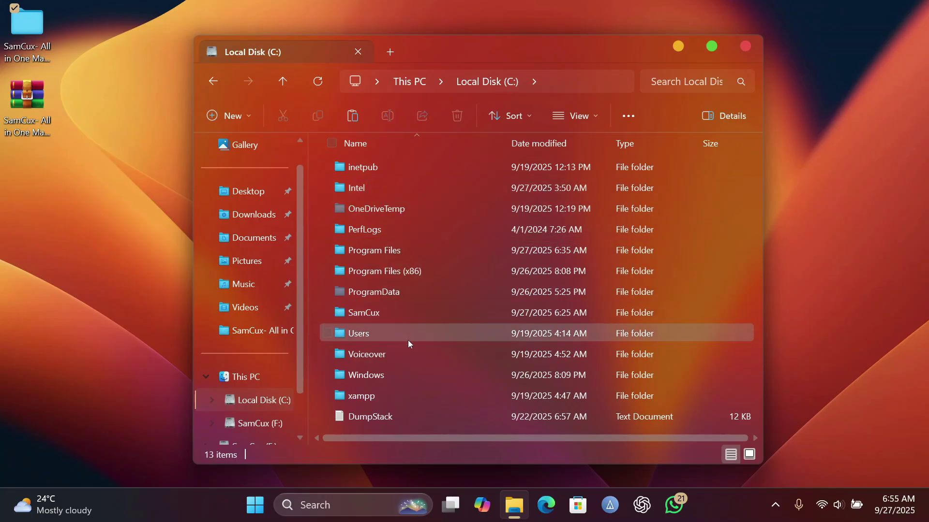
right_click(320, 396)
mouse_move(406, 358)
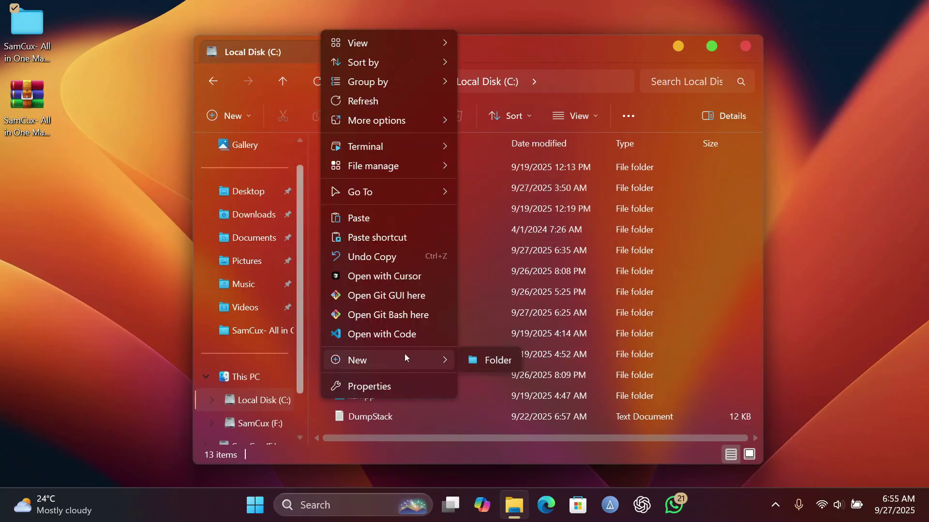
left_click(382, 217)
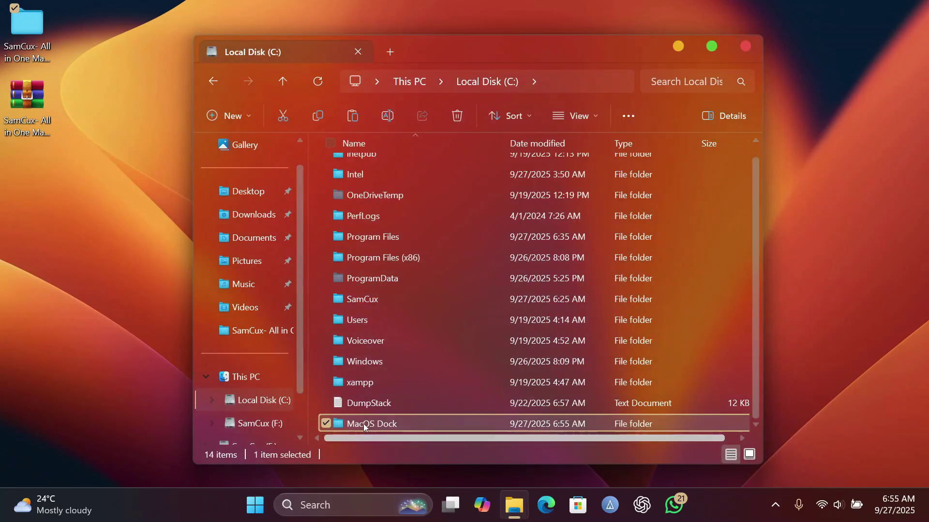
double_click(368, 425)
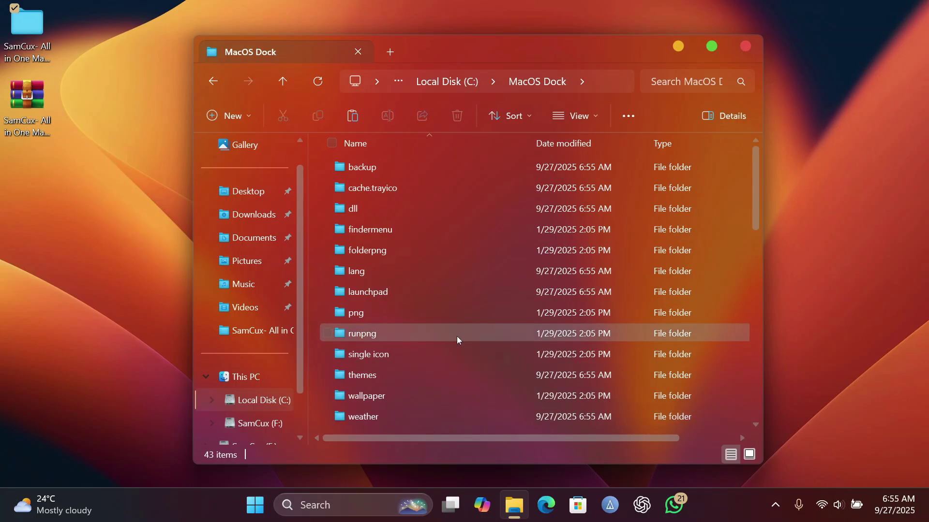
Step: Run Dock_64 for the macOS dock and menu bar, then open SamCux's Wallpaper folder
scroll(457, 334, "down", 3)
left_click(366, 382)
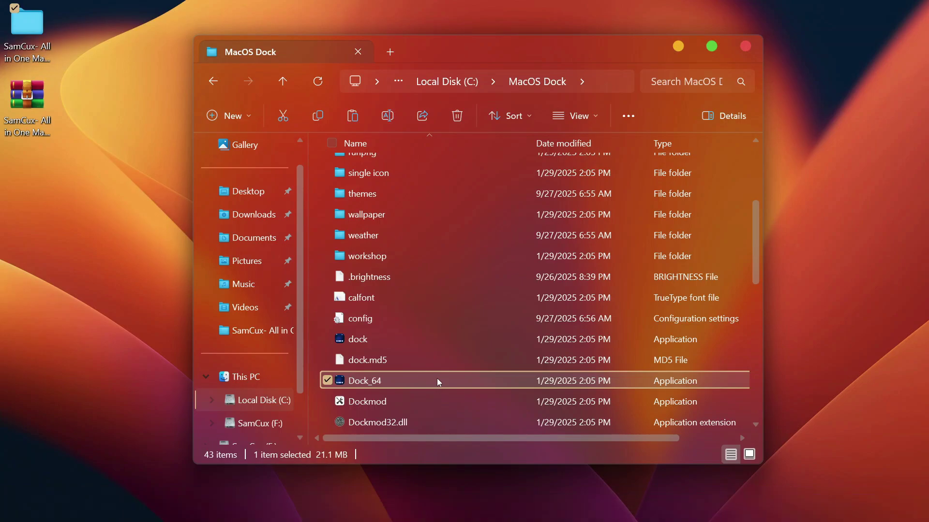
scroll(437, 379, "up", 3)
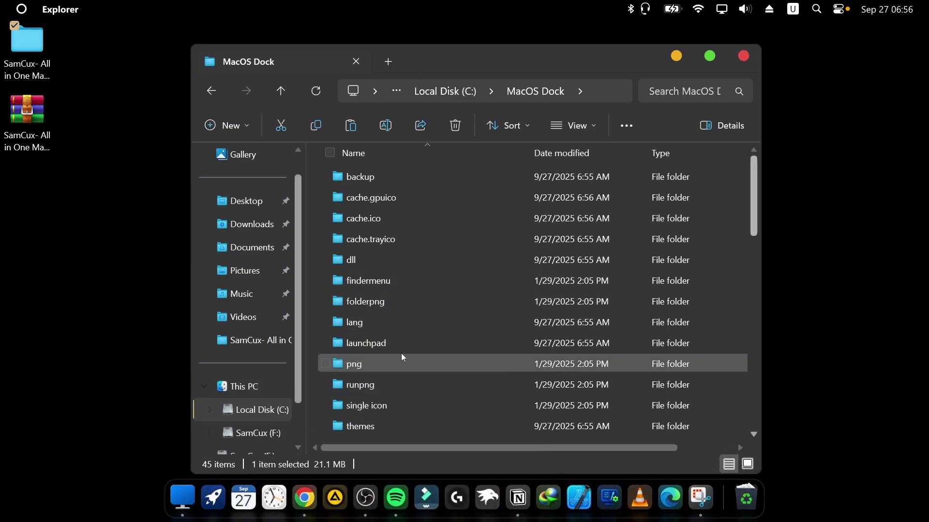
left_click(246, 201)
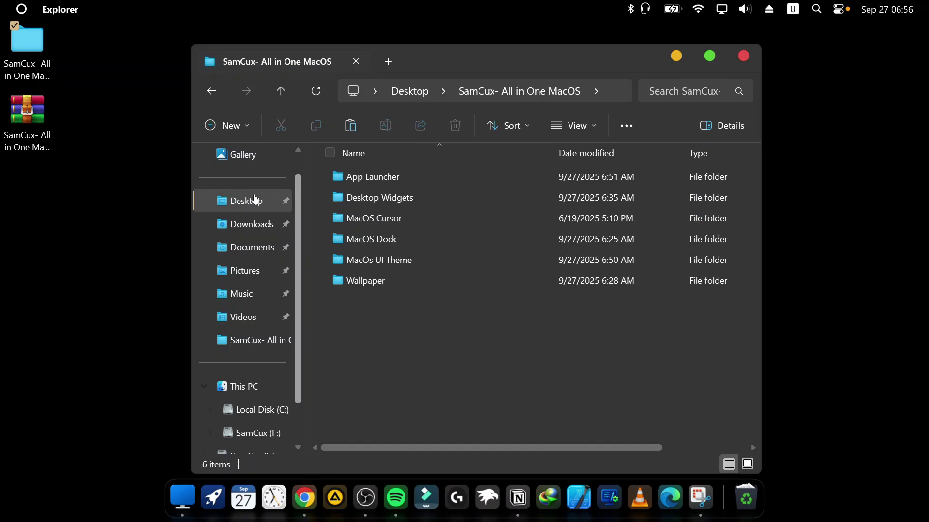
double_click(368, 284)
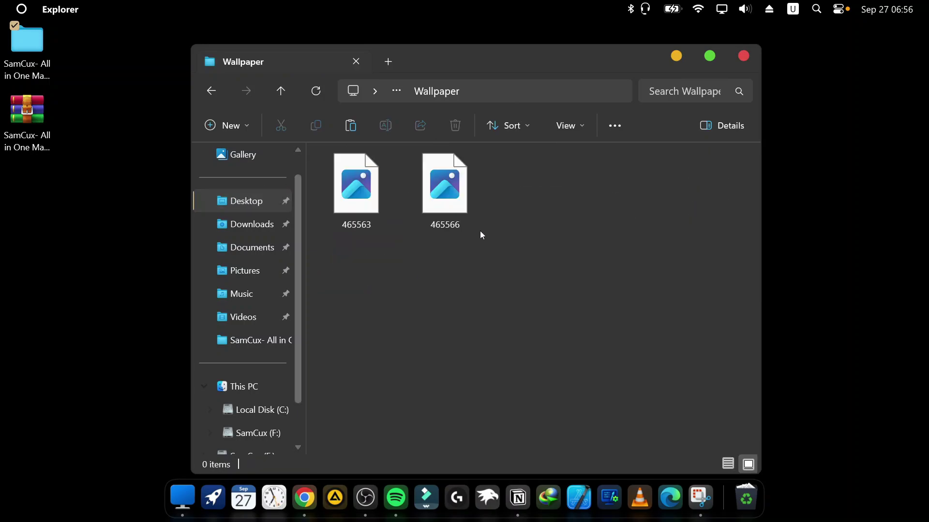
Step: Set image 465563 from the Wallpaper folder as the desktop background, then close the folder
left_click(360, 196)
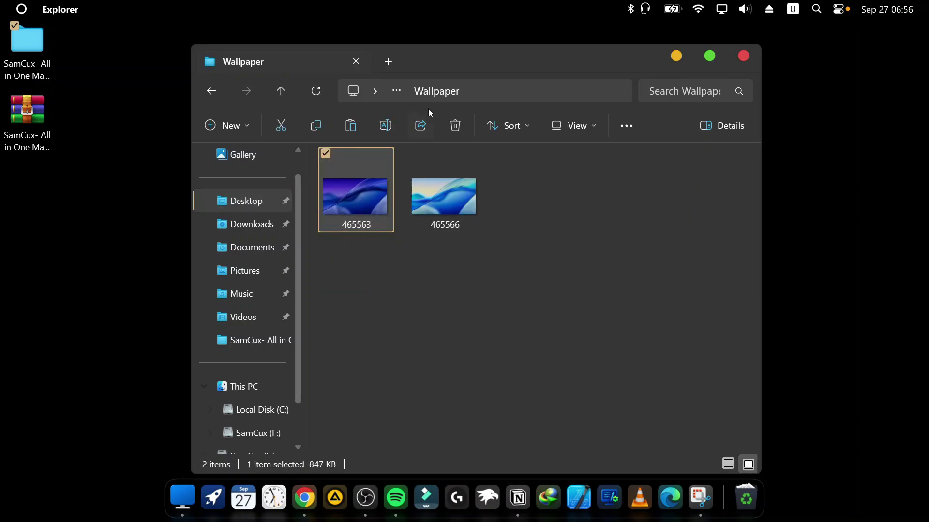
right_click(369, 190)
left_click(602, 466)
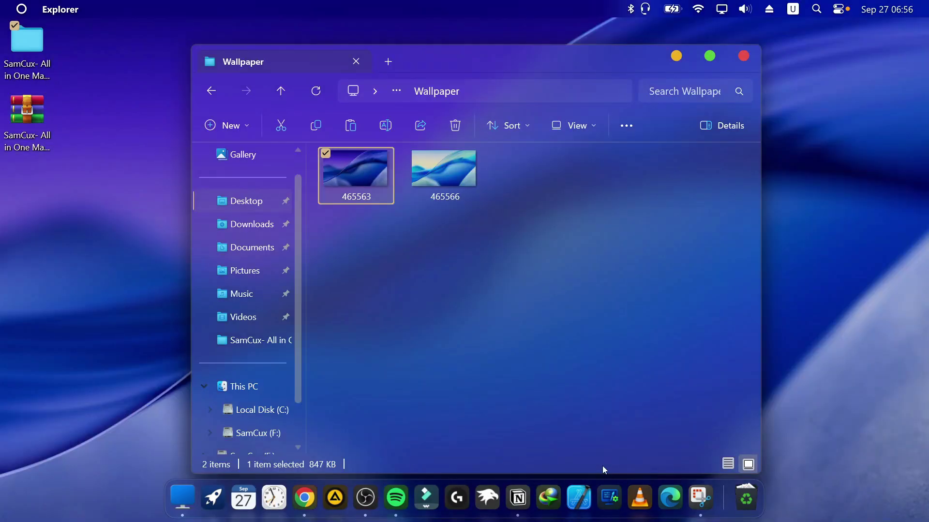
left_click(744, 56)
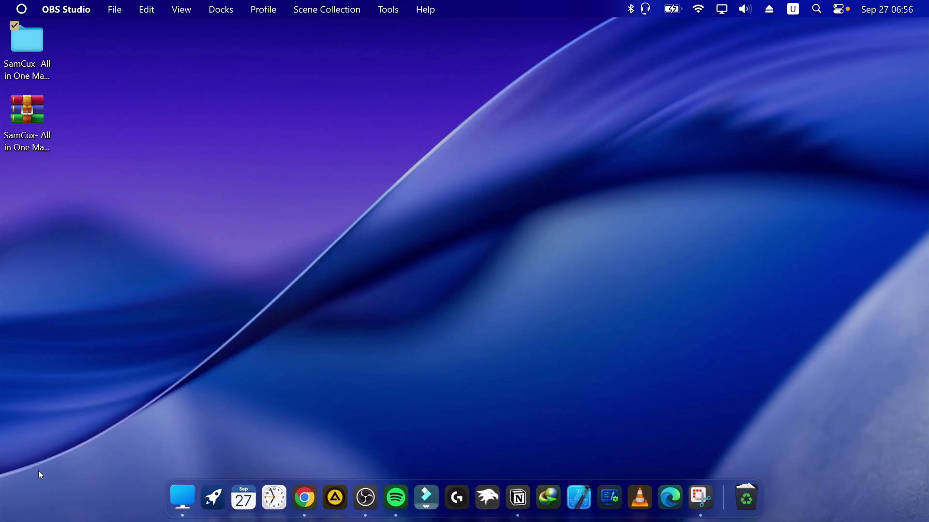
Step: Add Google Chrome to the desktop and dock, and remove Internet Download Manager from the dock
left_click_drag(304, 498, 466, 108)
left_click_drag(24, 170, 629, 492)
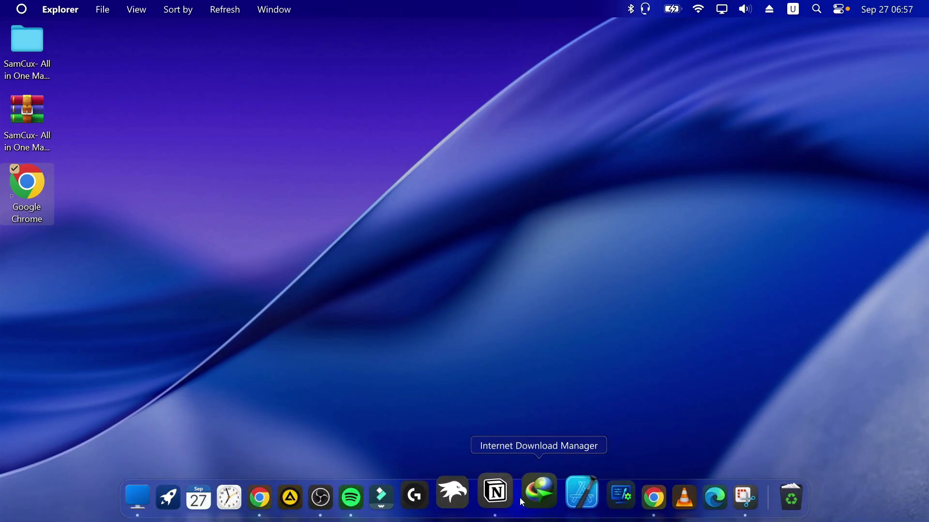
right_click(529, 489)
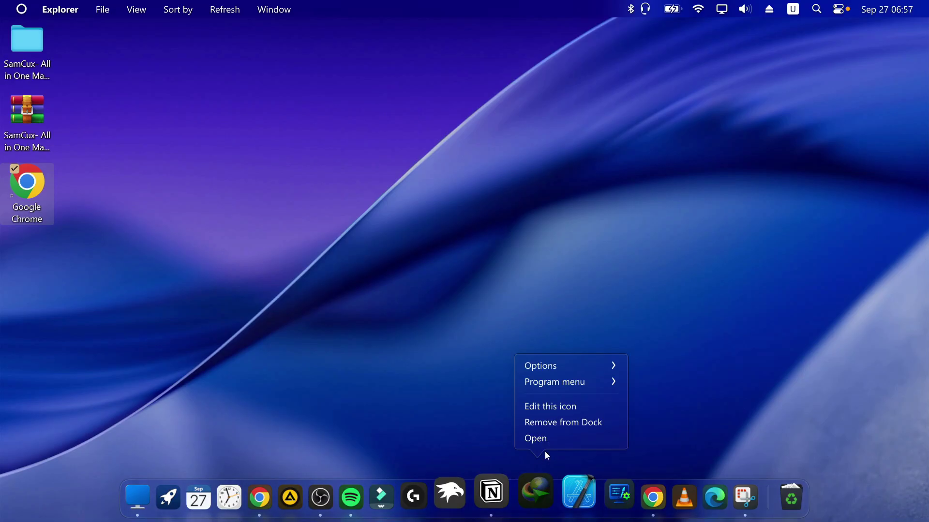
left_click(551, 419)
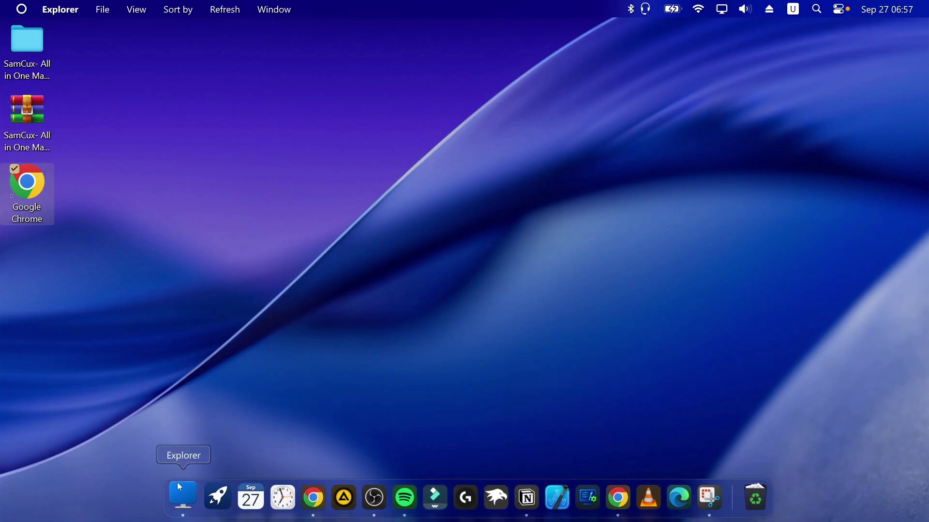
Step: Launch Arc from Start, reposition the Chrome desktop shortcut, and minimize This PC into the dock
key("super")
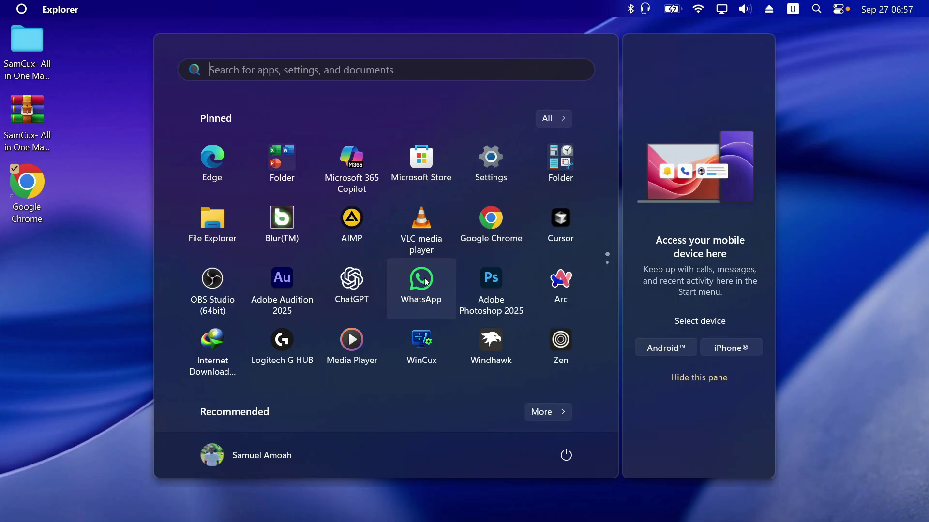
left_click(559, 281)
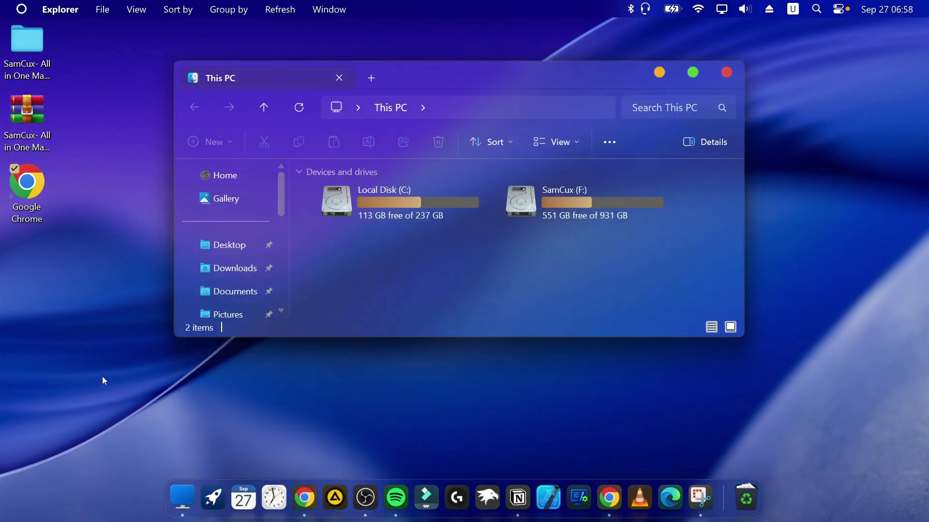
left_click_drag(27, 187, 266, 113)
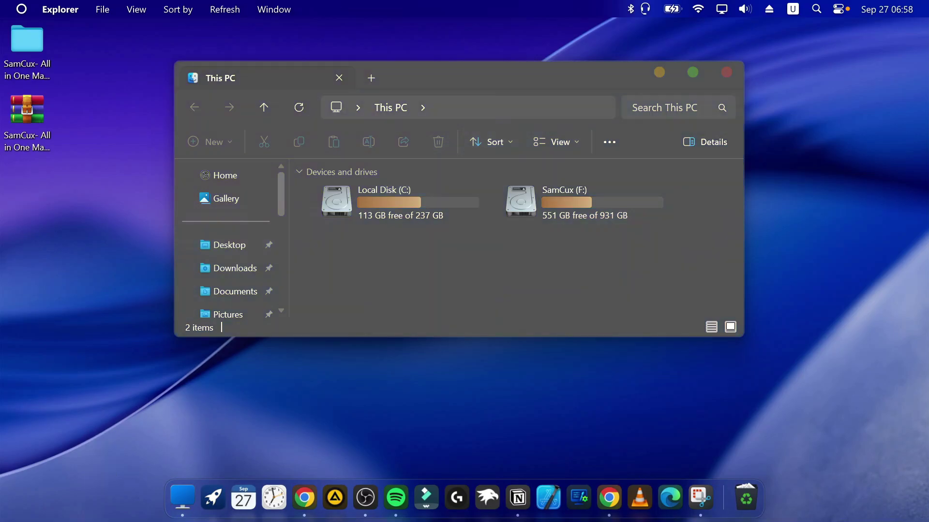
left_click(658, 72)
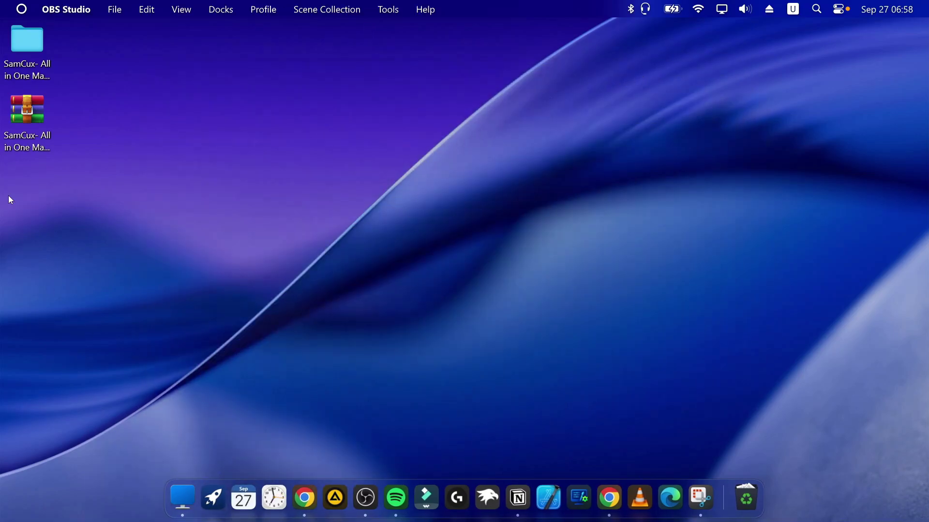
Step: Open the MacOS Cursor folder inside SamCux all-in-one and maximize the window
double_click(24, 38)
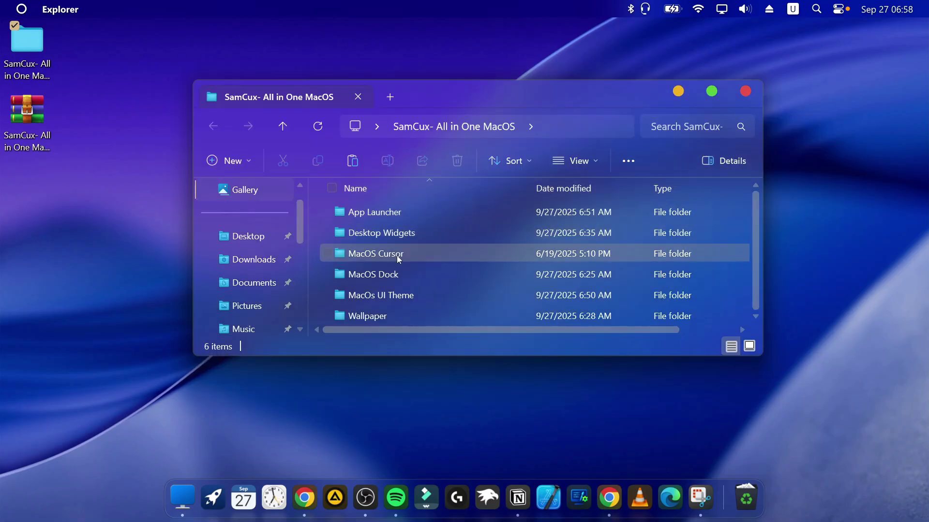
left_click(398, 259)
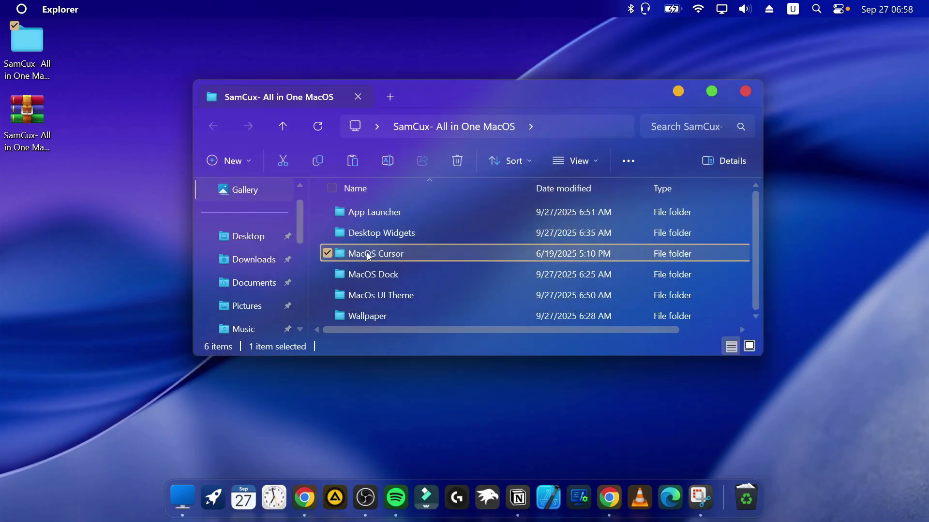
double_click(396, 255)
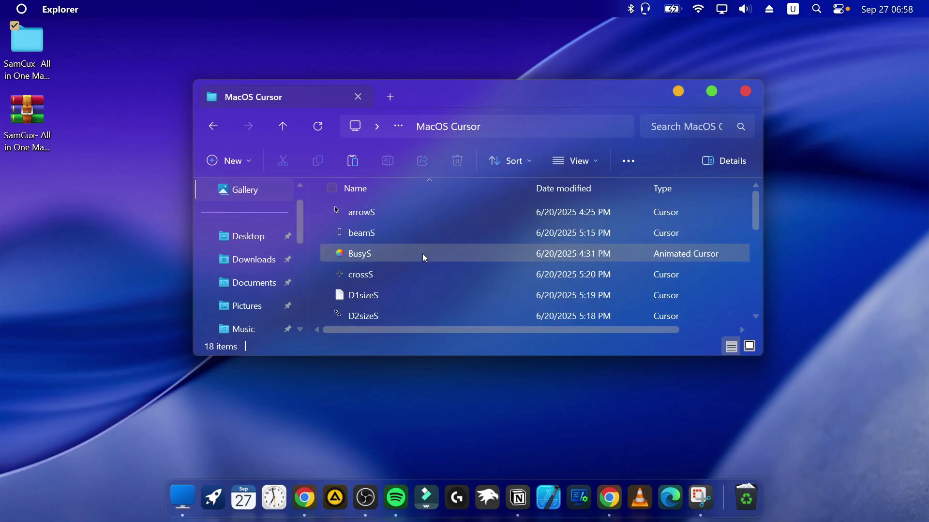
scroll(460, 242, "down", 1)
scroll(452, 232, "up", 1)
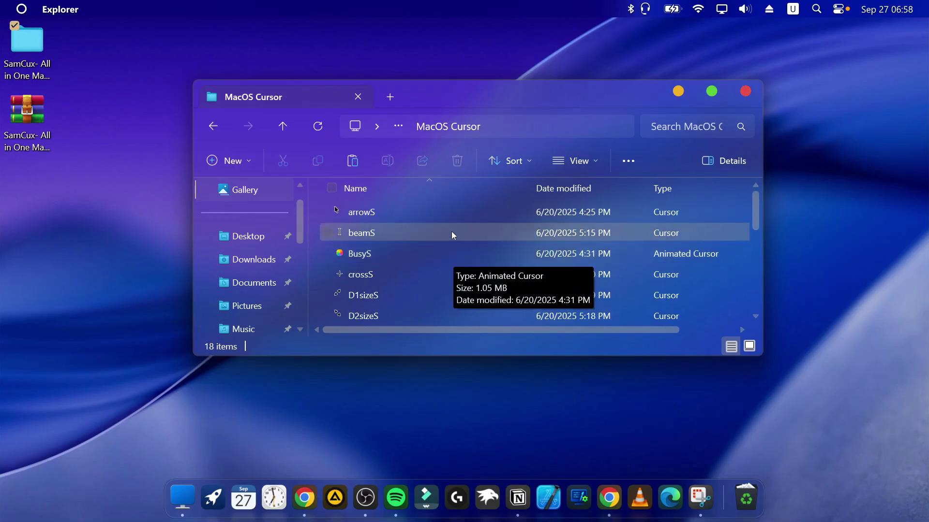
double_click(521, 90)
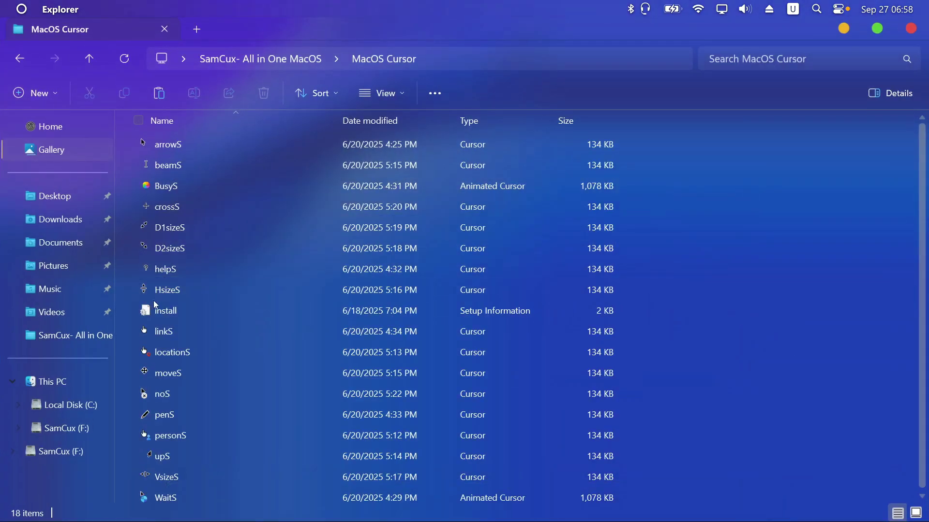
Step: Install the cursor pack from the install file, restore the window, and open Windows Settings with Win+I
left_click(153, 310)
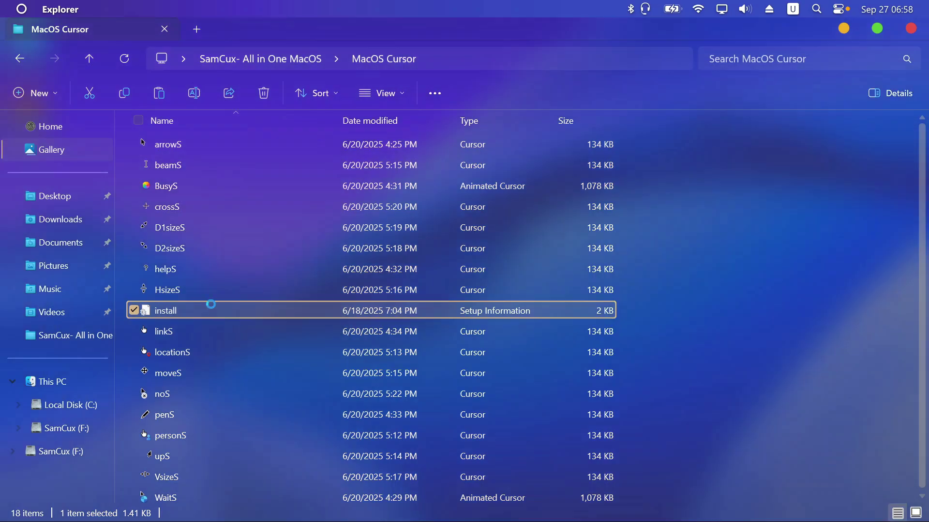
right_click(213, 312)
left_click(261, 195)
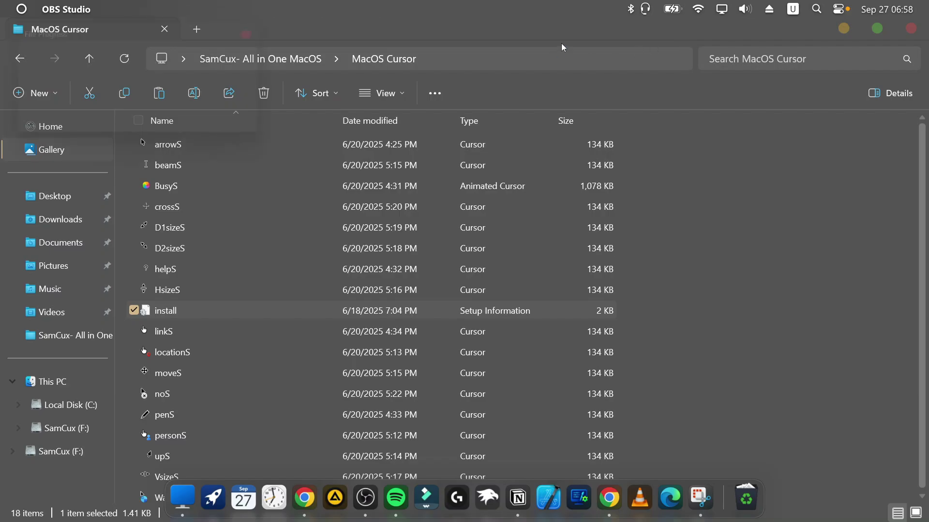
double_click(571, 31)
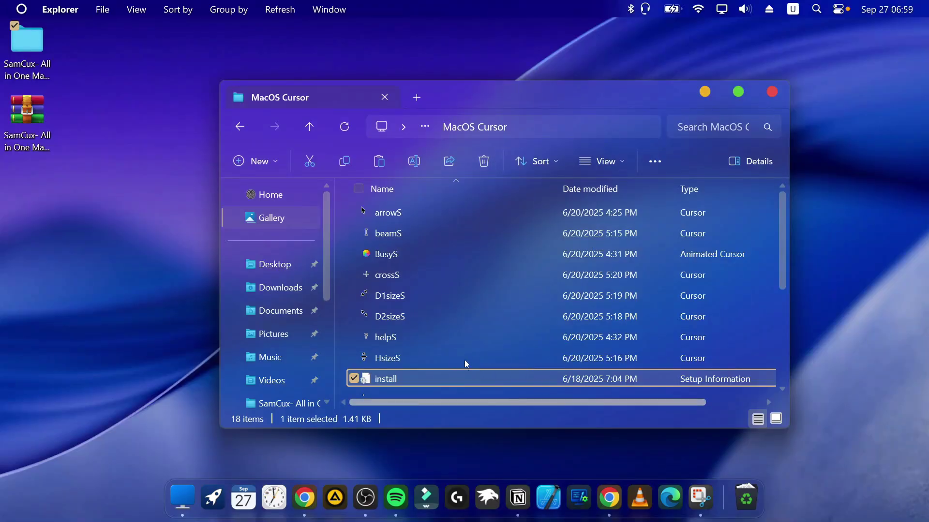
key("super+i")
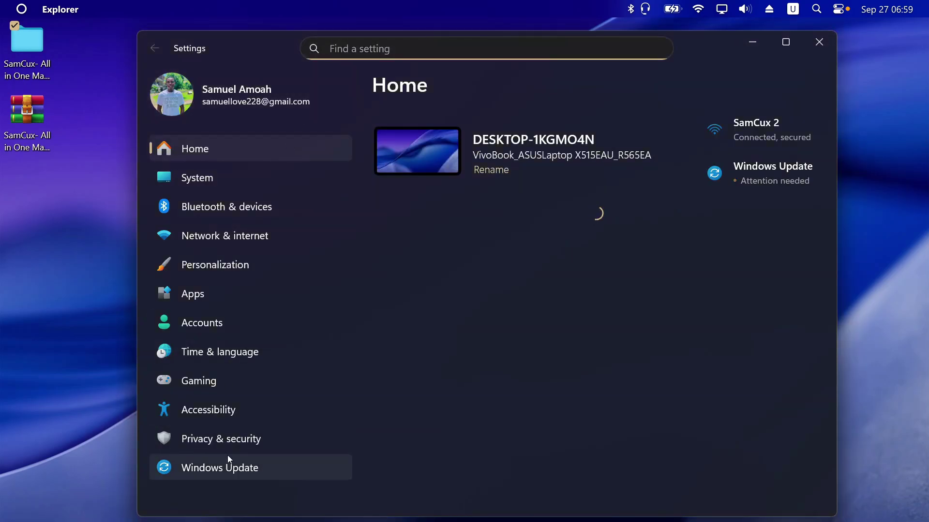
Step: Navigate to Accessibility > Mouse pointer and touch > Mouse settings
left_click(229, 407)
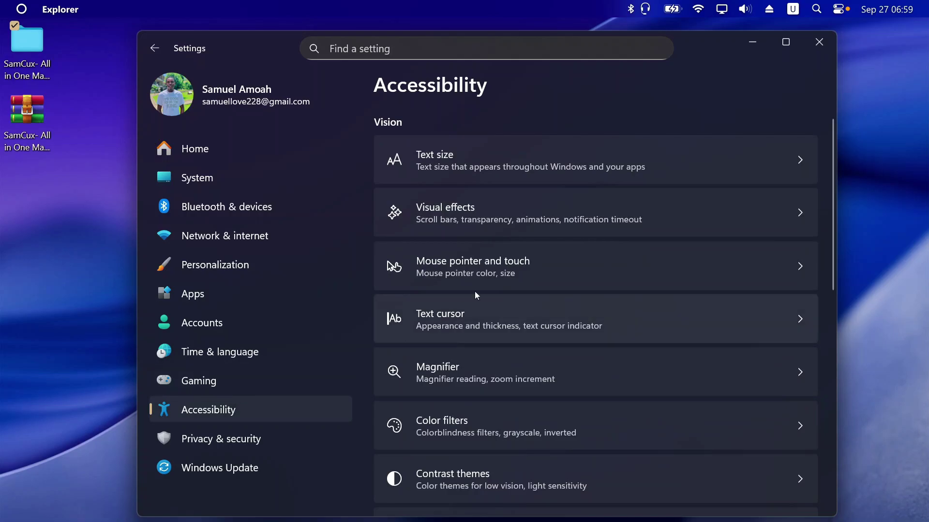
left_click(503, 275)
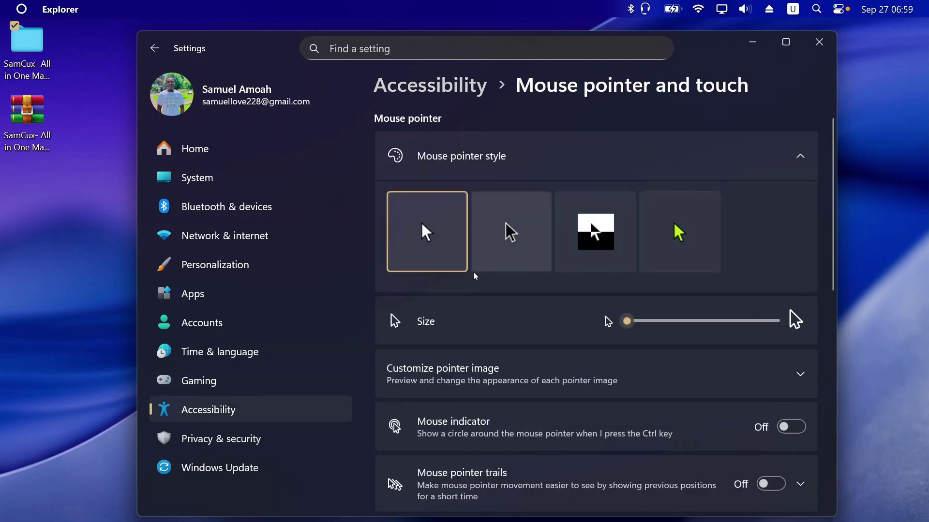
scroll(637, 356, "down", 10)
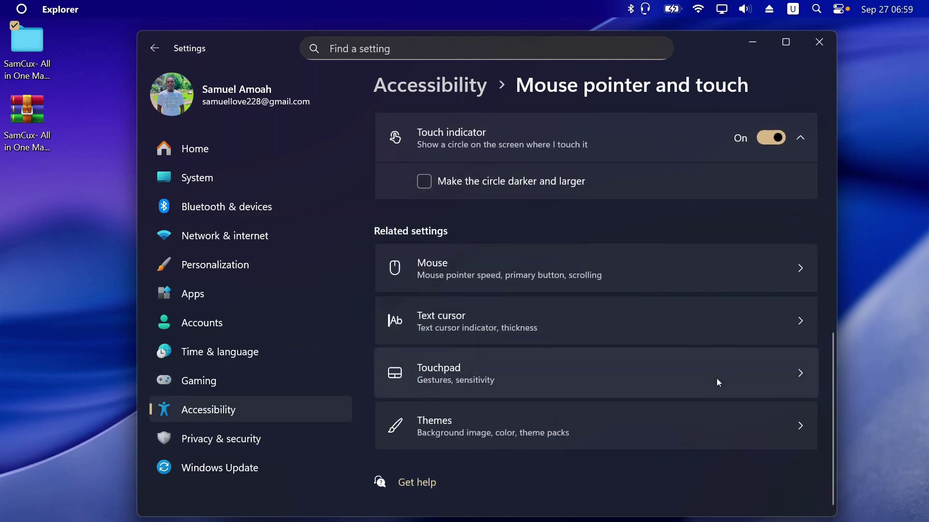
left_click(503, 274)
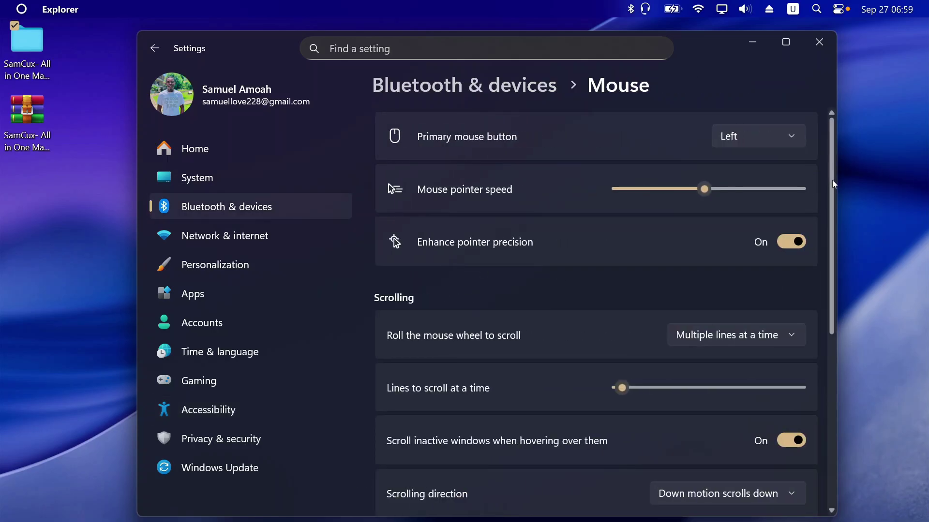
scroll(826, 320, "down", 5)
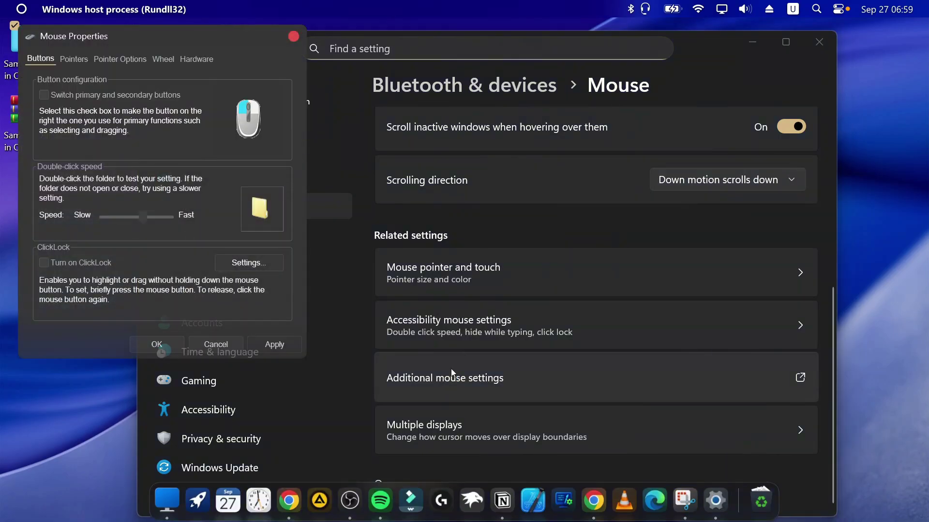
Step: Apply the MacOS Tahoe Cursor (With Shadow) pointer scheme, confirm replacing, and minimize Settings
left_click(74, 59)
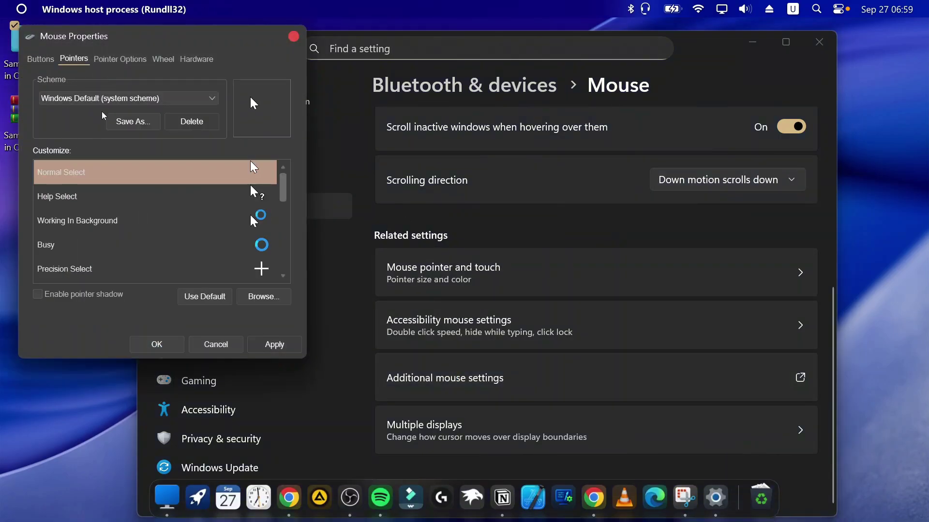
left_click(78, 98)
left_click(88, 124)
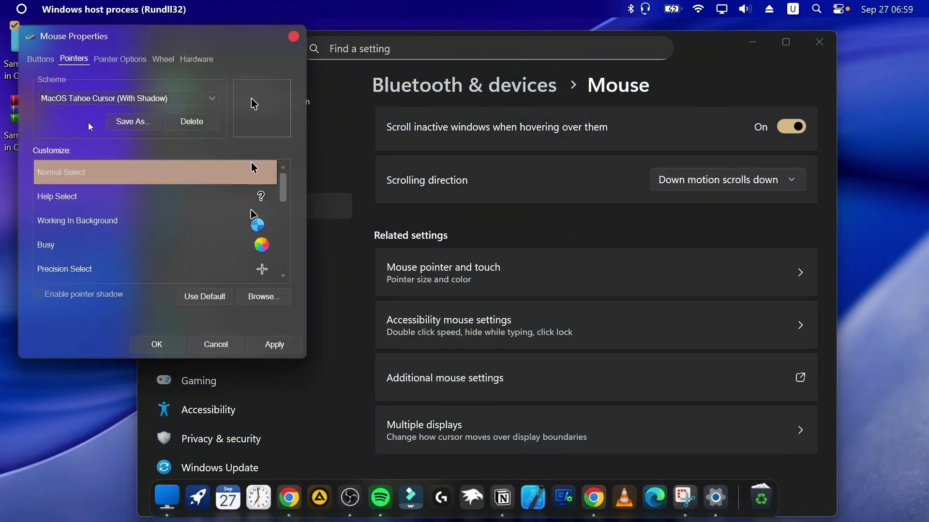
left_click(145, 345)
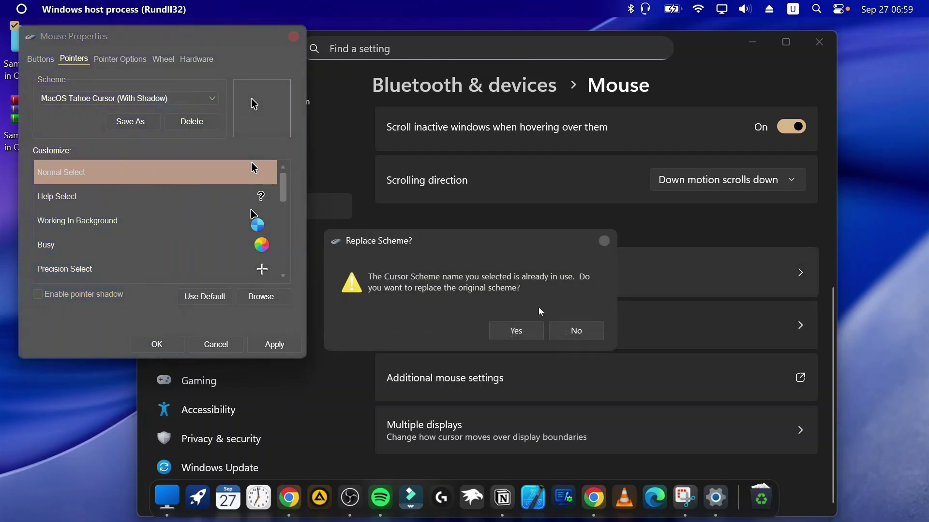
left_click(530, 332)
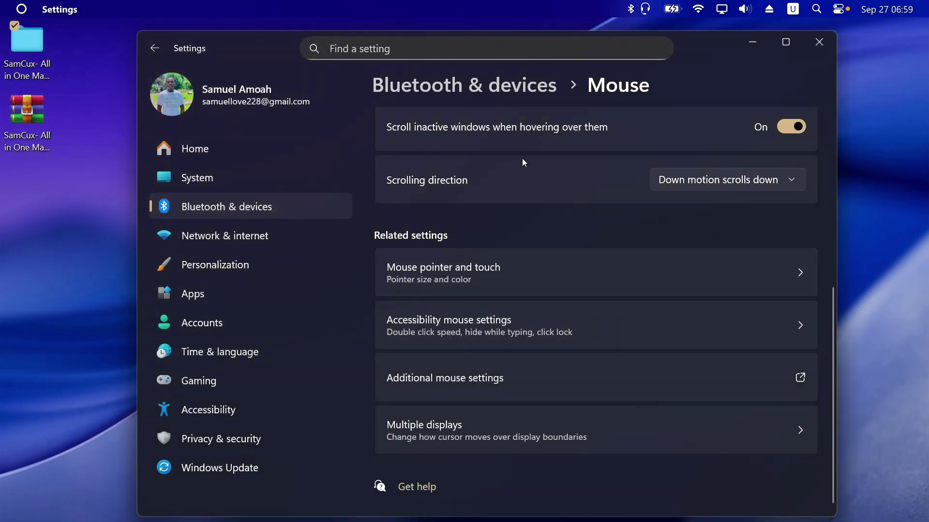
left_click(753, 44)
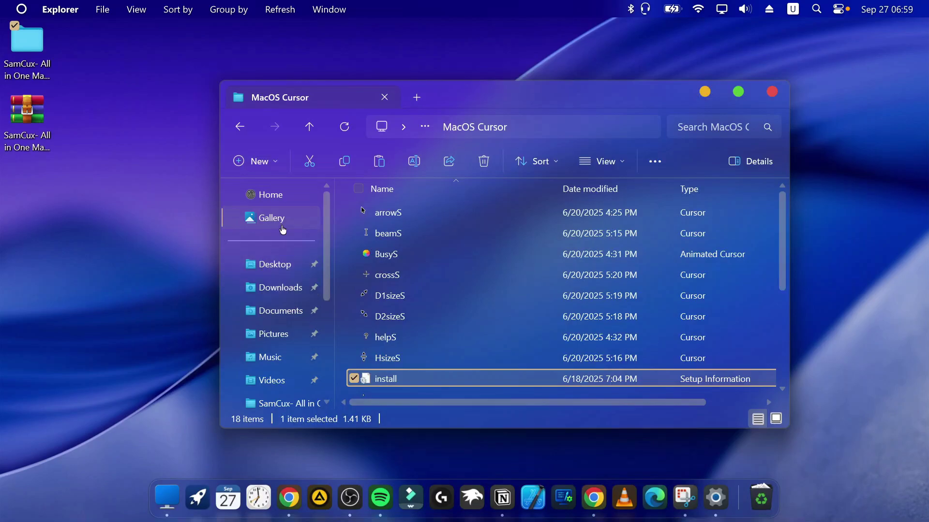
Step: Look inside the Desktop Widgets folder at uWidgets, then return to SamCux all-in-one
left_click(239, 127)
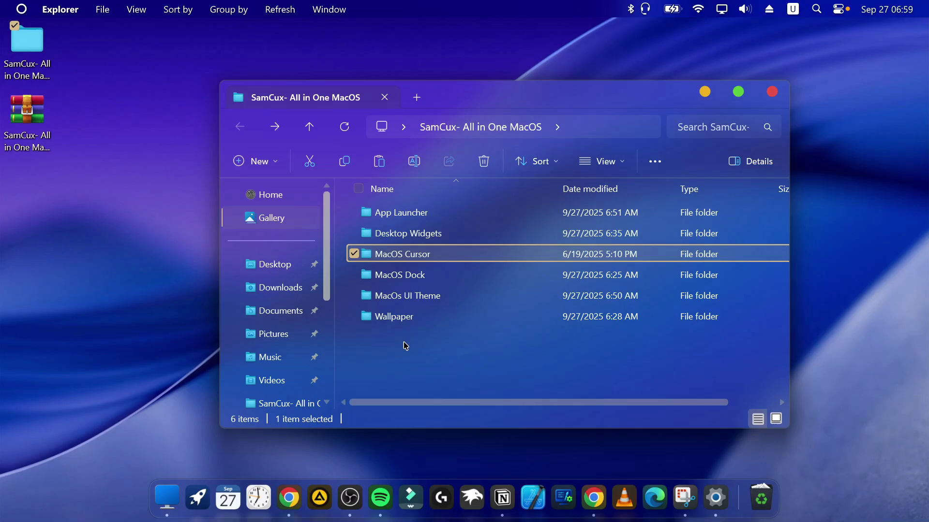
double_click(415, 232)
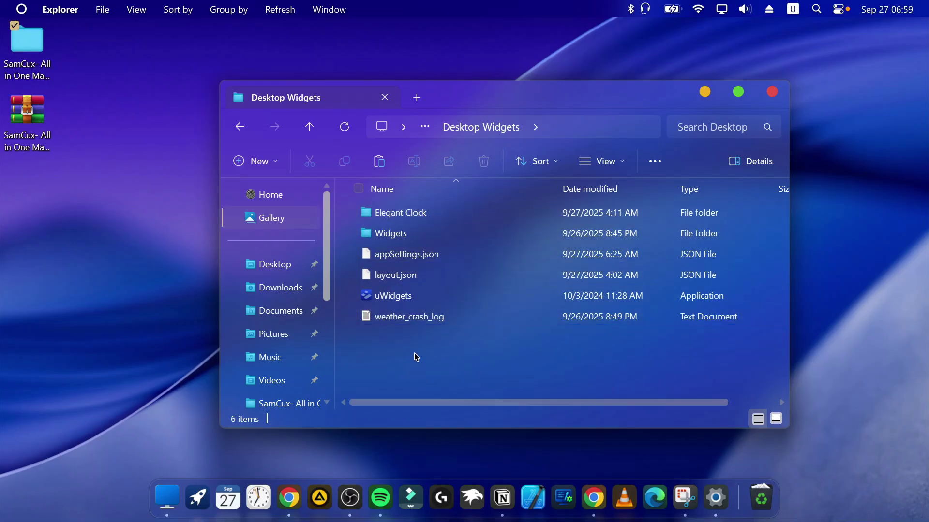
left_click(392, 298)
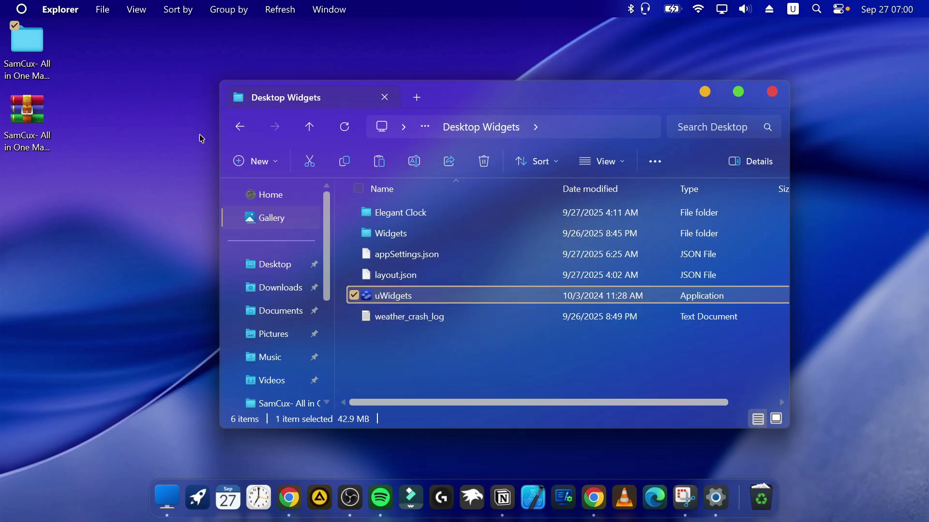
left_click(241, 133)
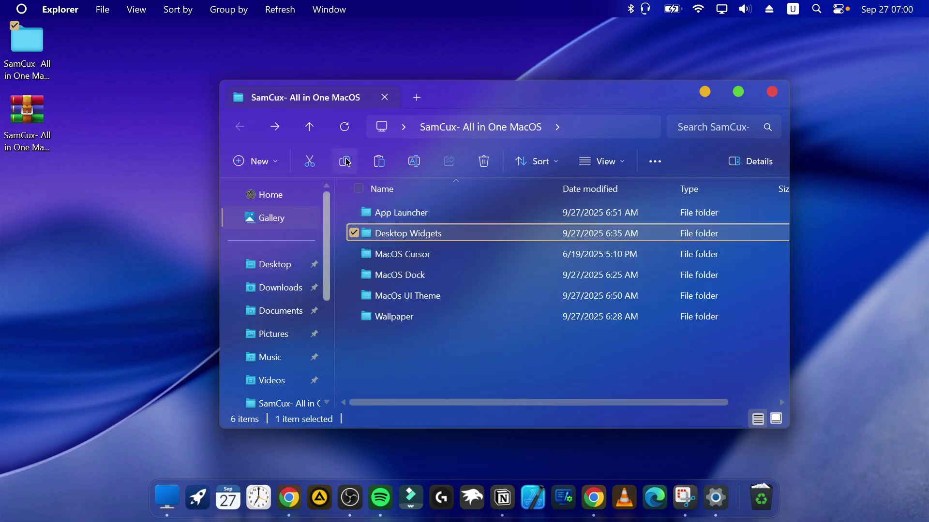
Step: Paste the Desktop Widgets folder into the root of Local Disk (C:)
scroll(278, 387, "down", 2)
left_click(286, 352)
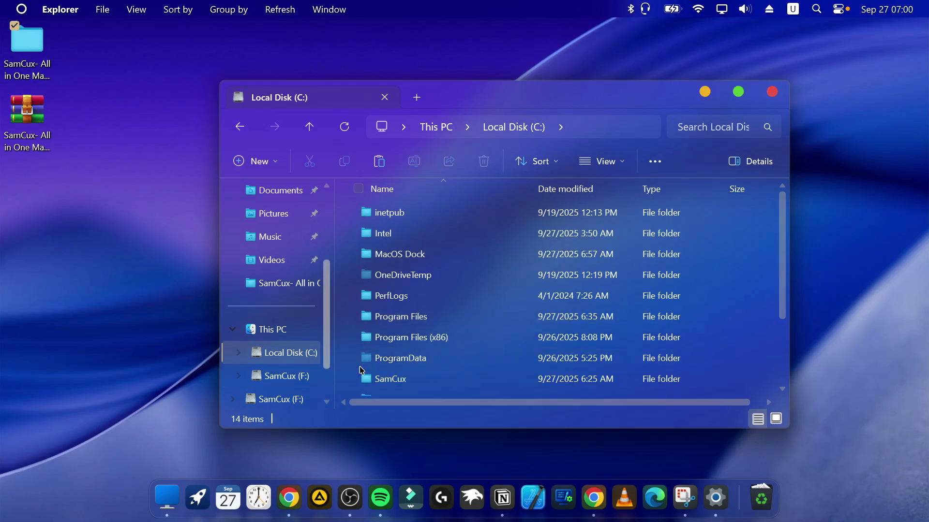
right_click(353, 372)
left_click(375, 344)
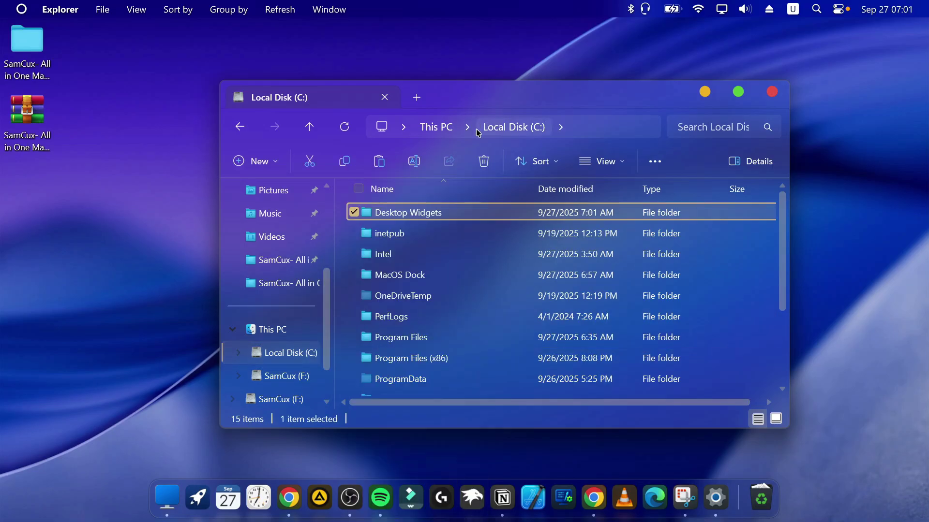
Step: Run the Rainmeter-4.5.23 installer from the copied Desktop Widgets folder as a standard installation
double_click(462, 217)
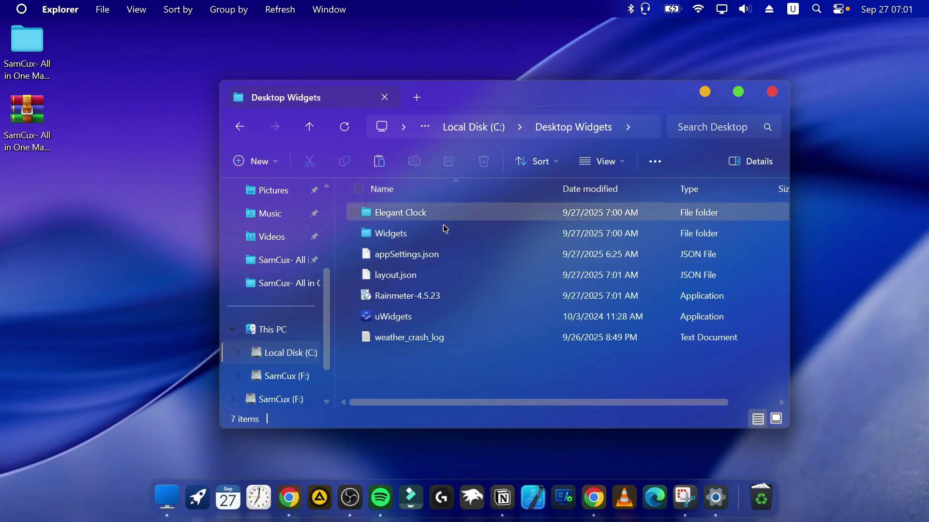
left_click(449, 303)
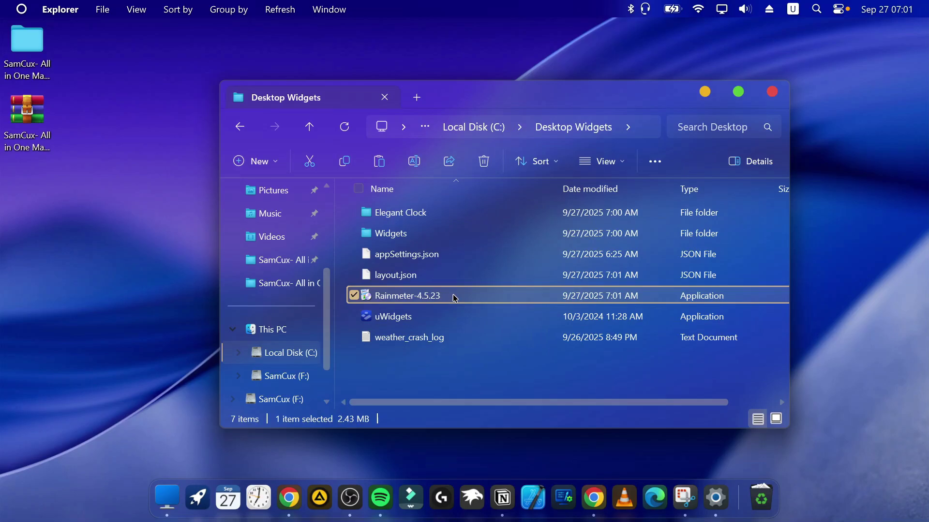
double_click(454, 298)
left_click(467, 310)
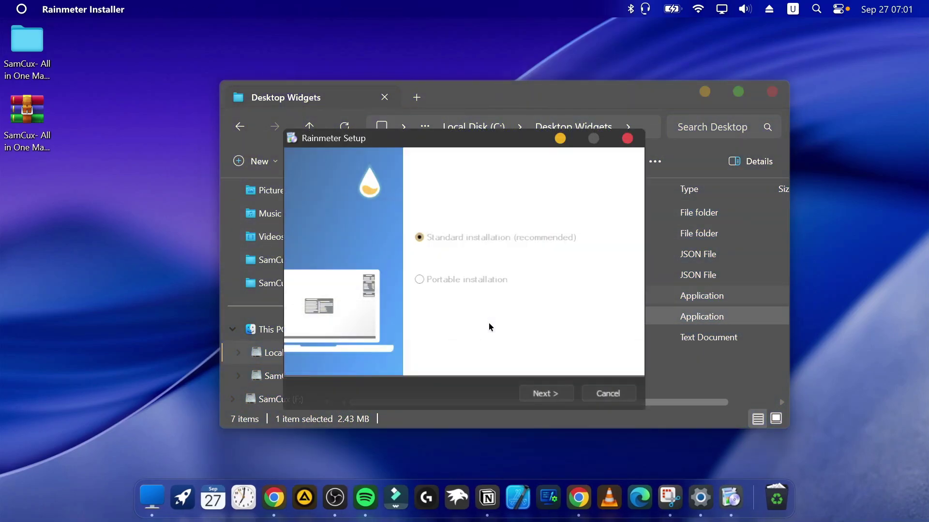
left_click(558, 396)
left_click(532, 393)
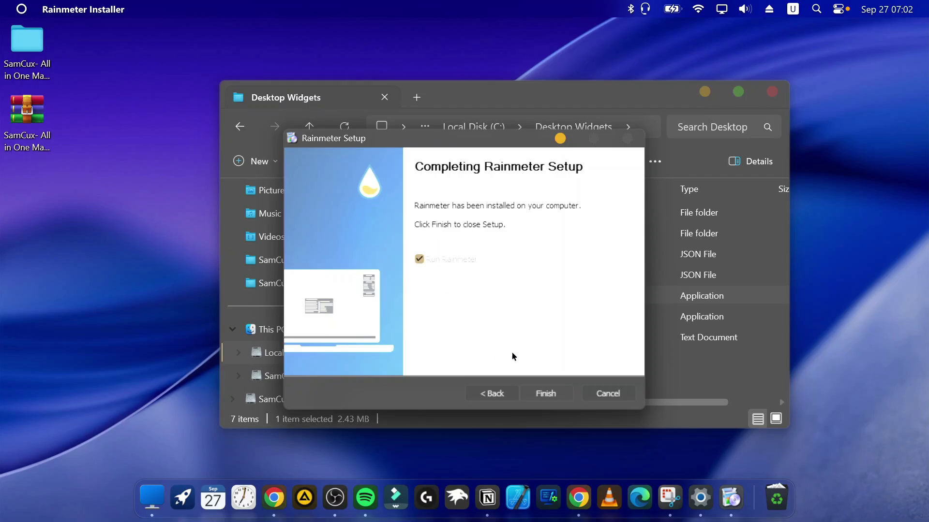
left_click(547, 393)
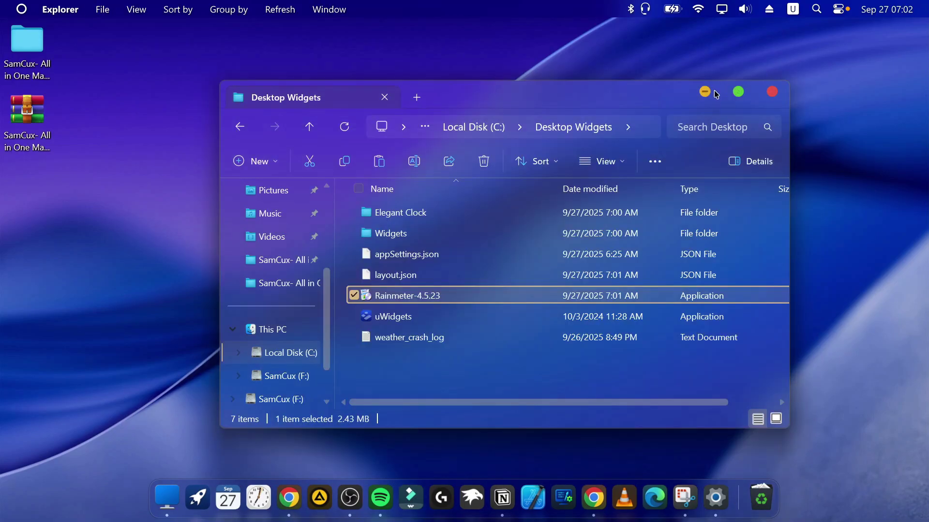
Step: Unload the illustro welcome and Disks skins from the desktop
left_click(705, 91)
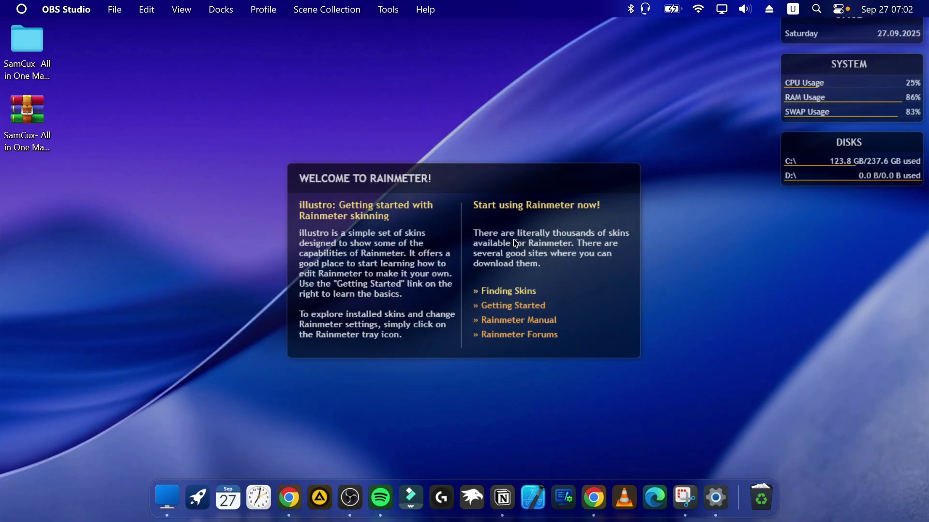
right_click(514, 240)
left_click(562, 411)
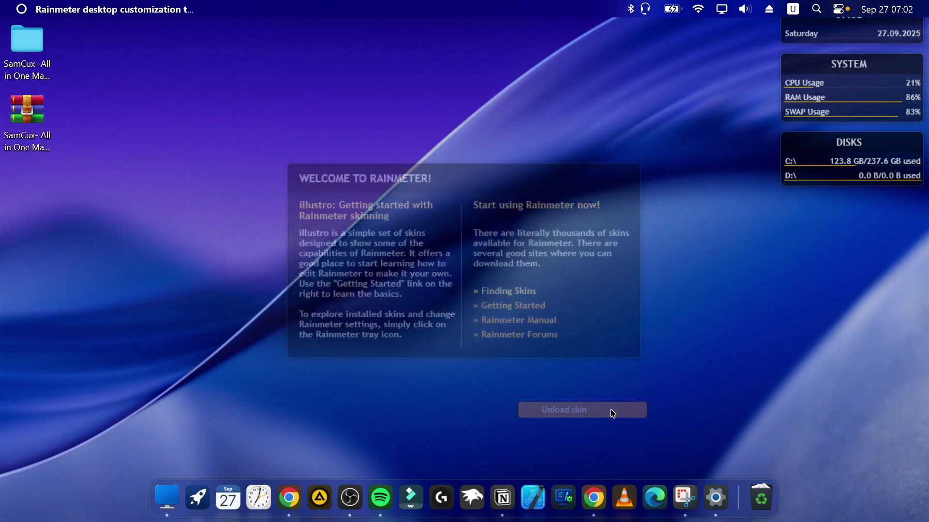
right_click(823, 102)
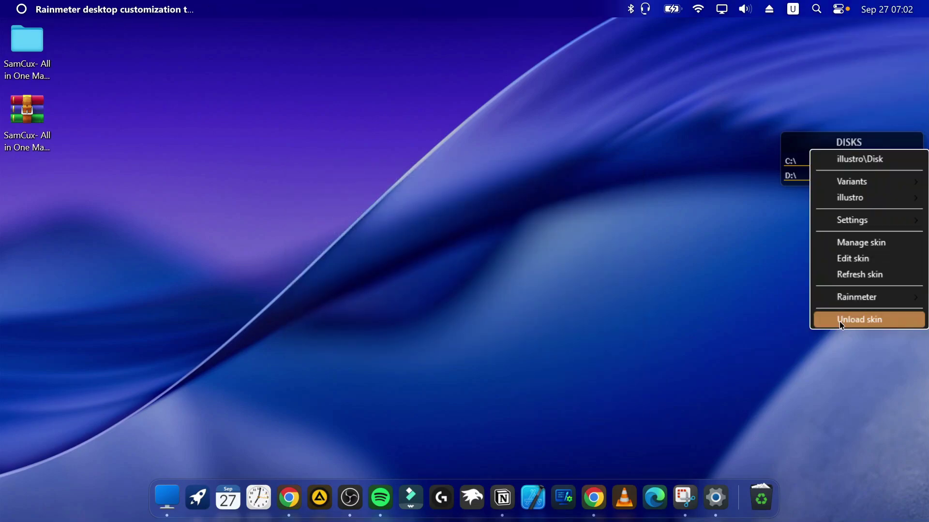
left_click(840, 321)
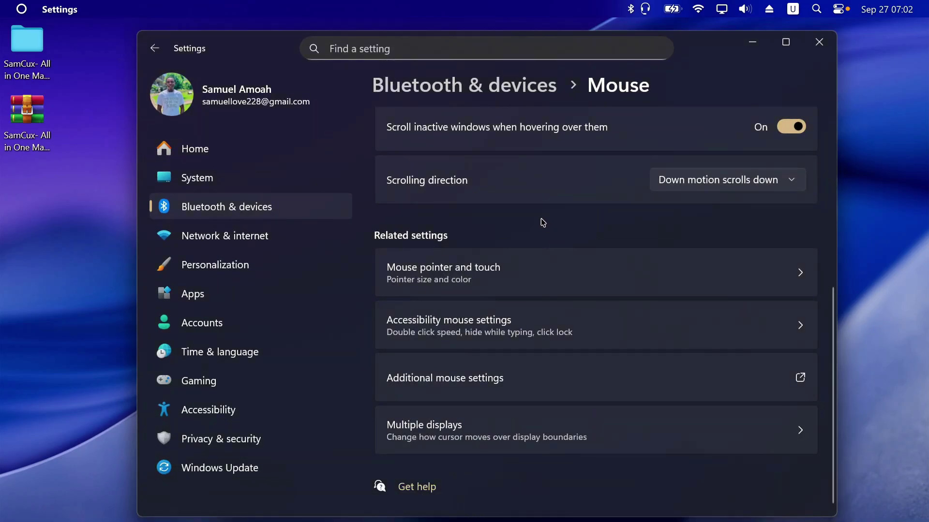
Step: Go to System > Display and select the second display's tile
left_click(294, 177)
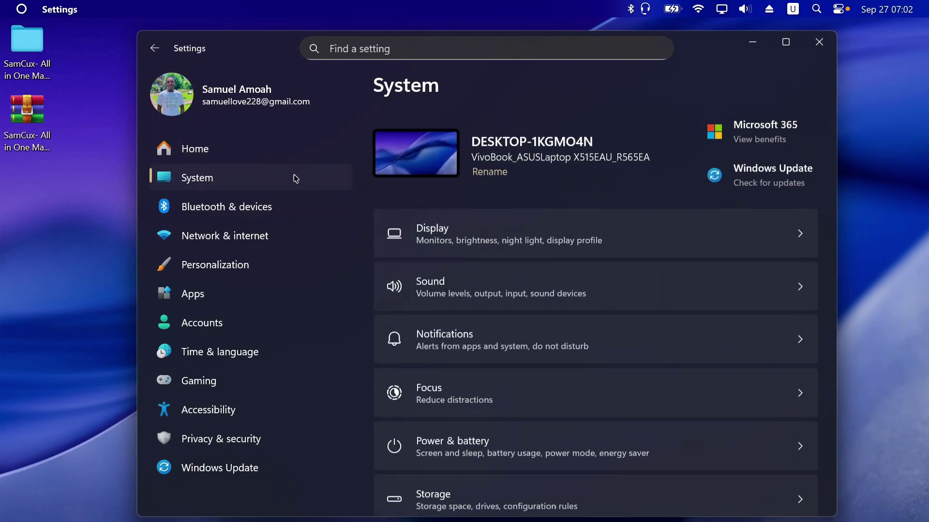
left_click(710, 240)
scroll(672, 218, "down", 2)
scroll(648, 184, "up", 2)
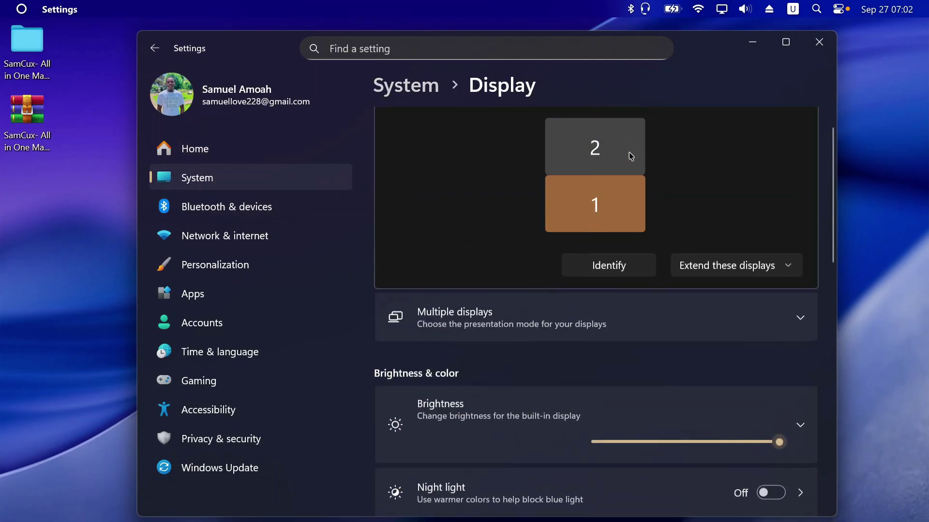
left_click(631, 155)
scroll(753, 261, "down", 5)
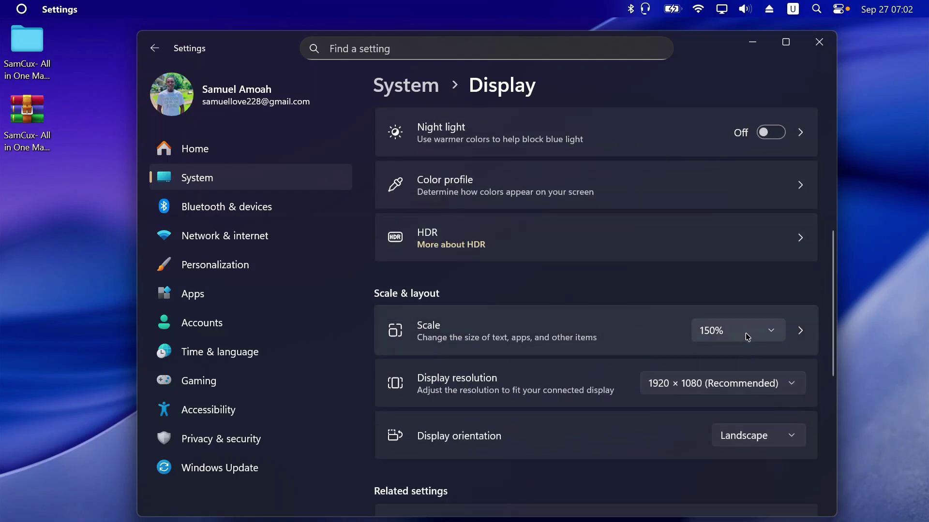
Step: Change the display scale from 150% to 100% and close Settings
left_click(747, 338)
key("Up")
key("Up")
key("Return")
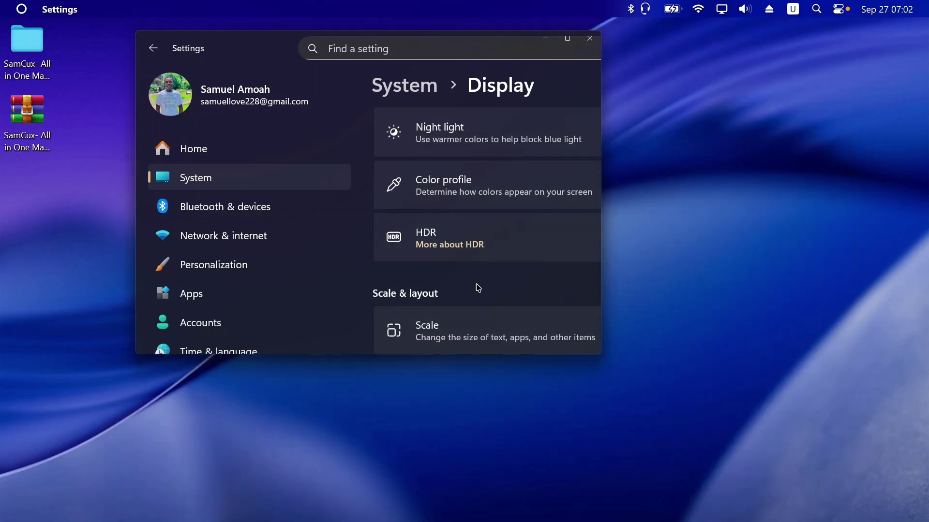
left_click(590, 39)
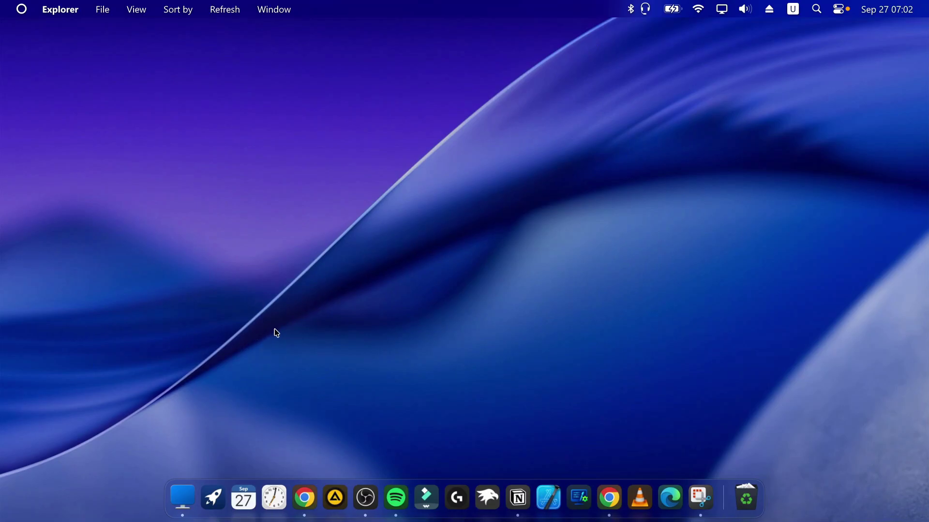
Step: Launch uWidgets from the Desktop Widgets folder and move its window up and right
left_click(183, 498)
left_click(118, 358)
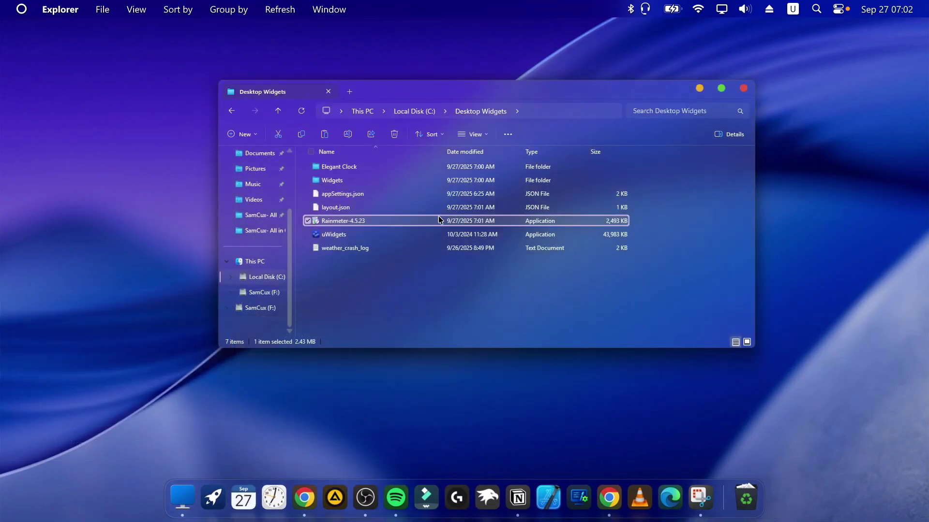
left_click(378, 180)
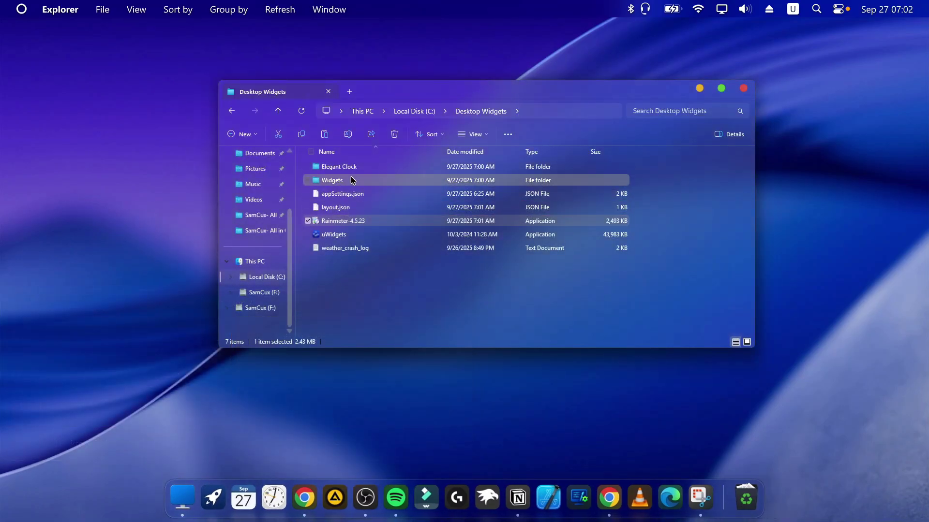
double_click(353, 236)
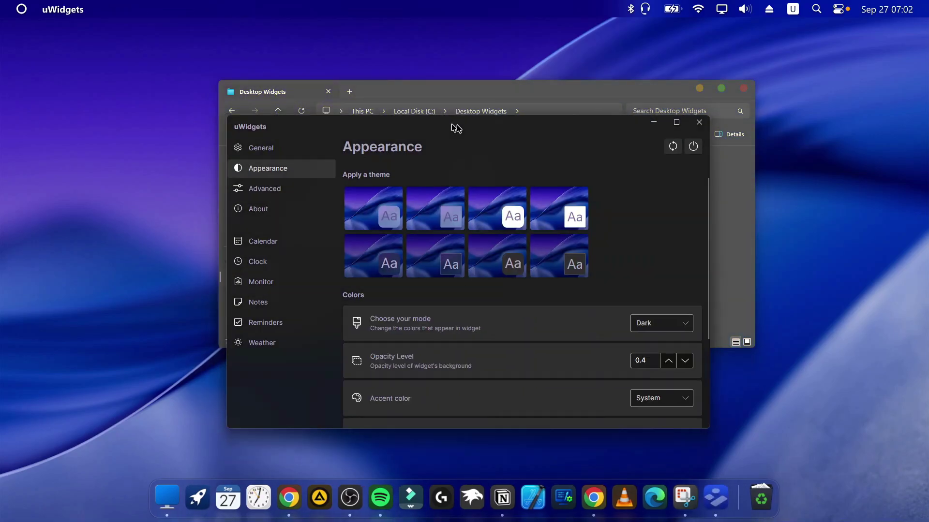
left_click_drag(452, 127, 521, 92)
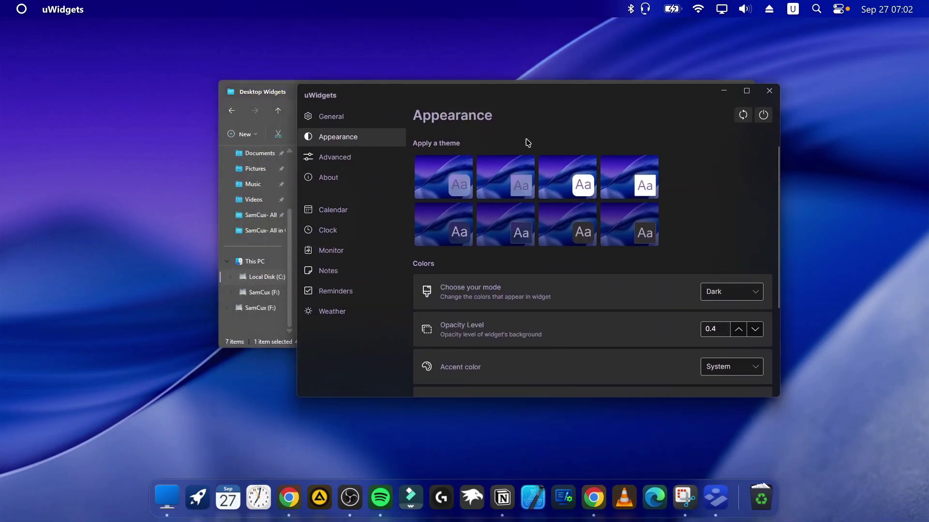
Step: Place the Date and Month calendar widgets on the desktop, resizing Month to medium
left_click(352, 211)
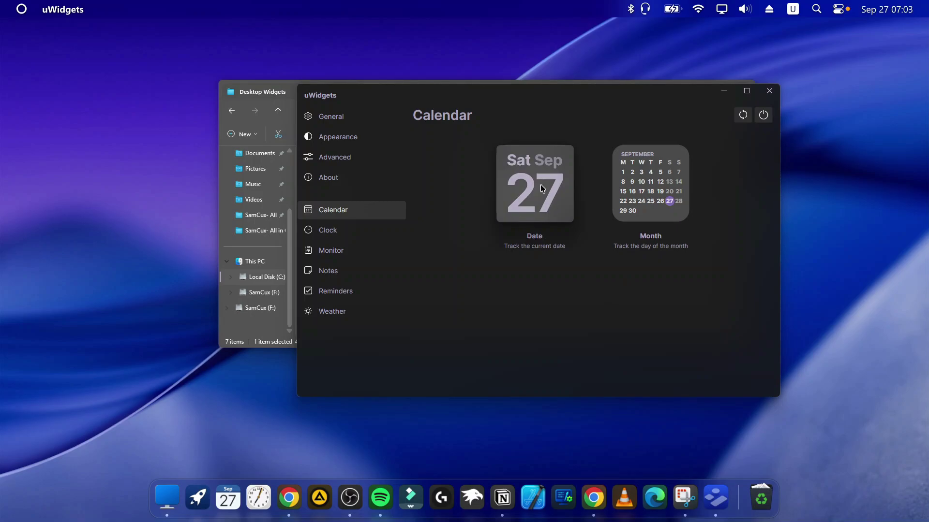
left_click_drag(541, 184, 63, 86)
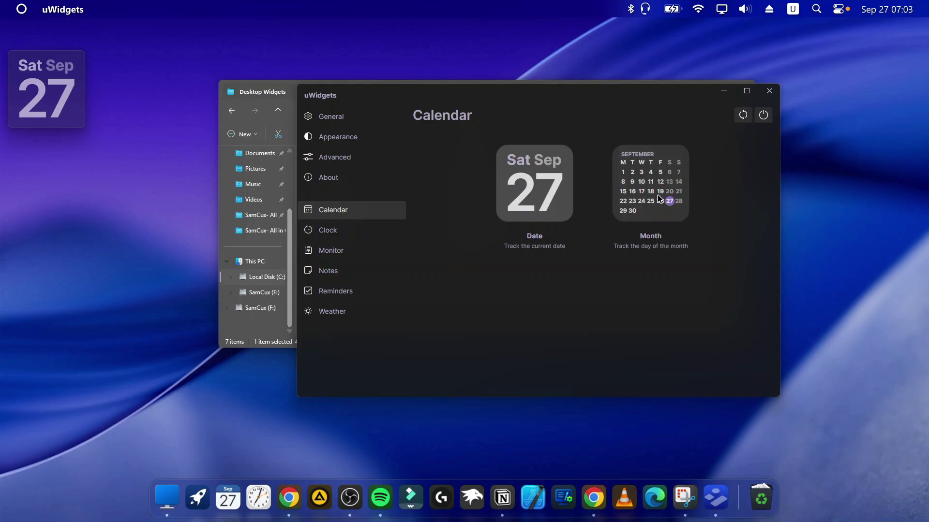
left_click_drag(670, 189, 63, 329)
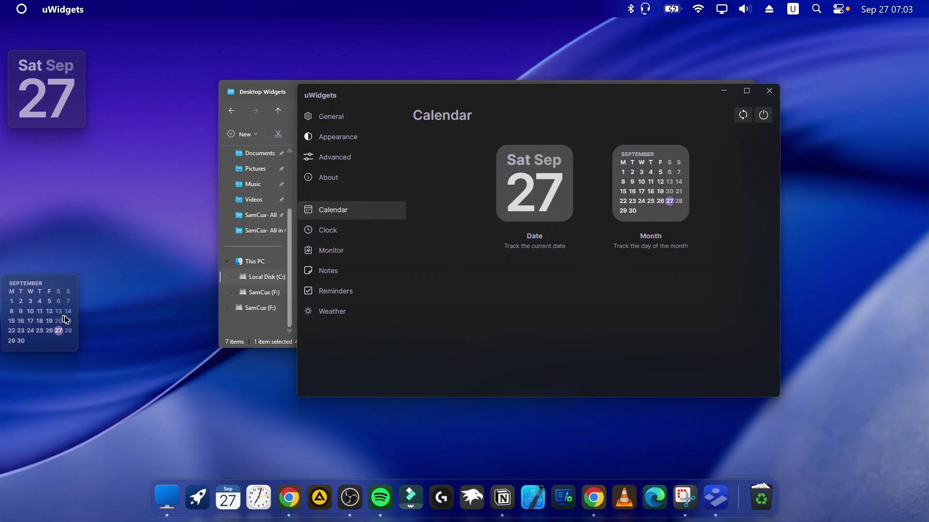
right_click(60, 314)
left_click(103, 368)
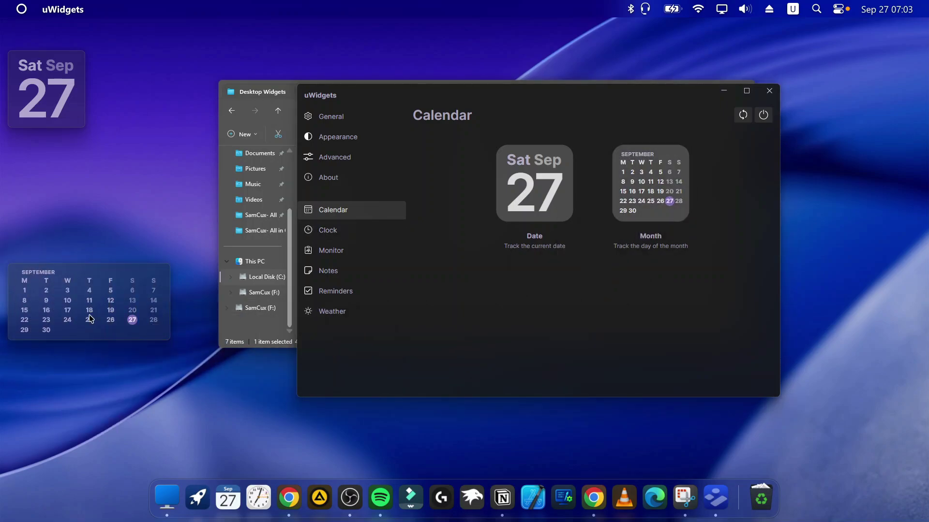
left_click(346, 231)
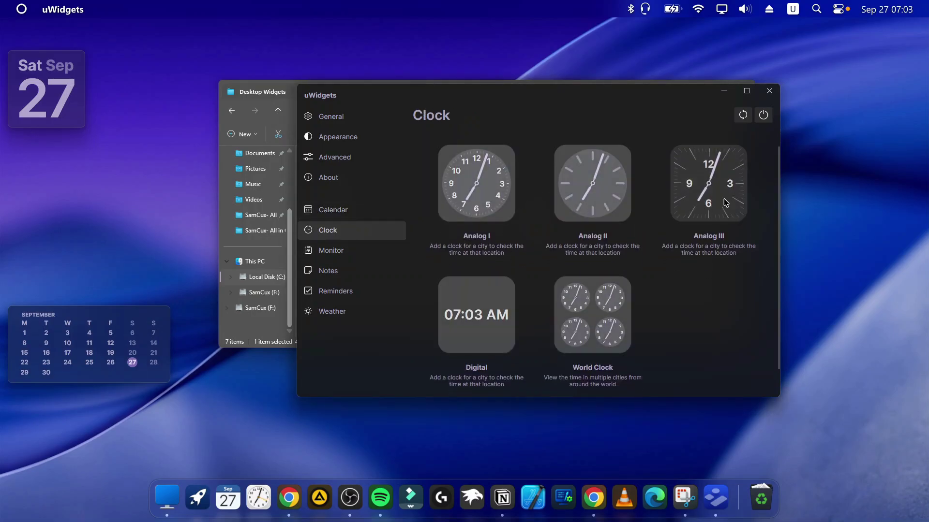
Step: Add the Analog III clock, a Note and a reminders List widget to the desktop
left_click_drag(725, 180, 158, 69)
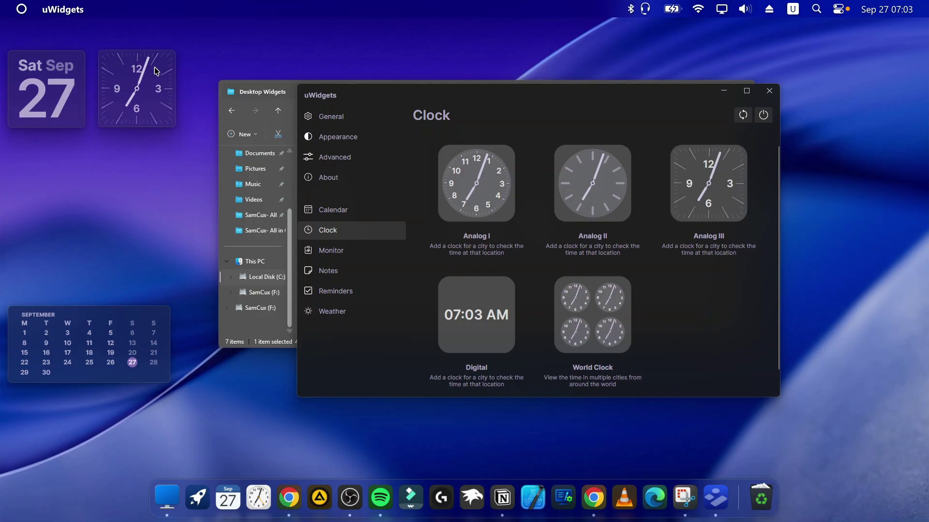
left_click(372, 250)
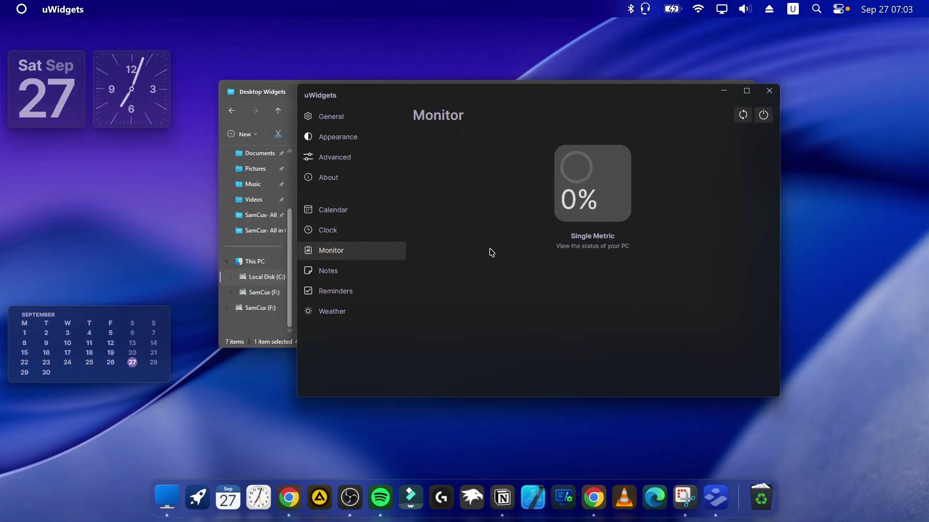
left_click(391, 271)
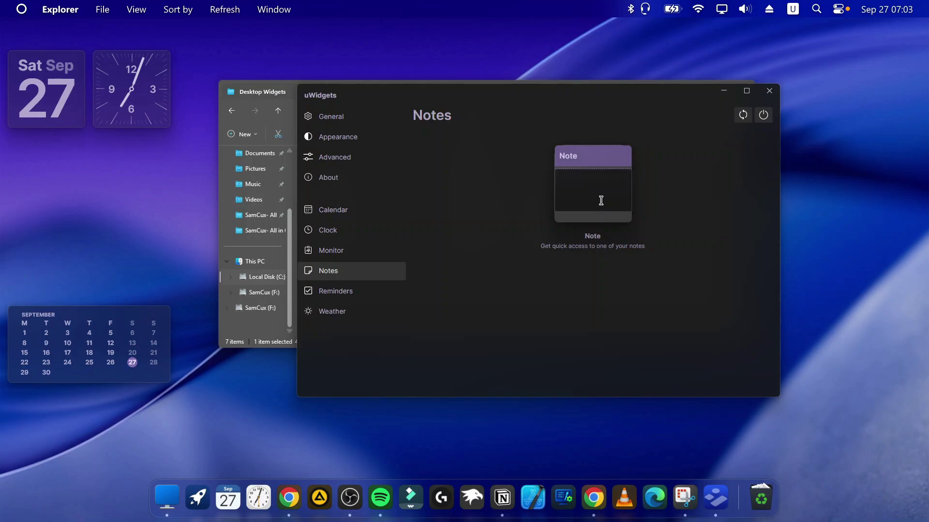
left_click_drag(593, 191, 58, 208)
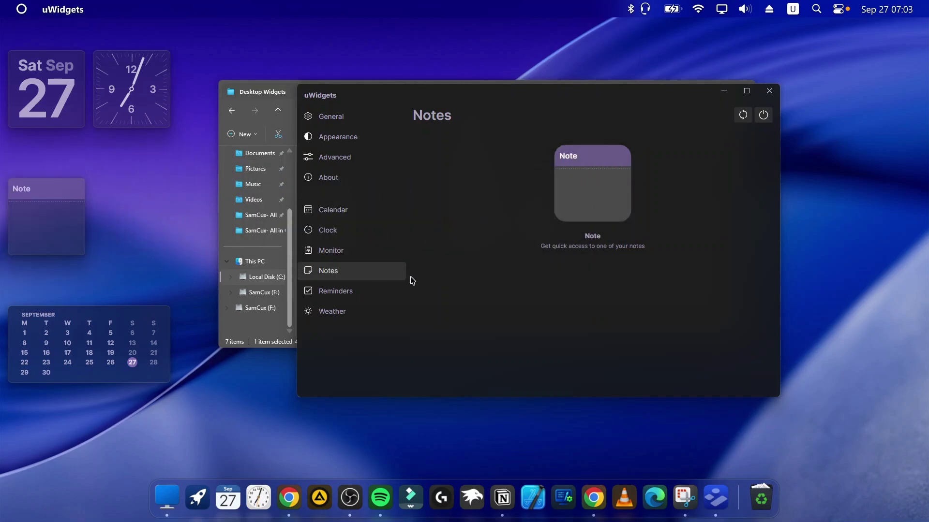
left_click(342, 292)
left_click_drag(607, 168, 153, 201)
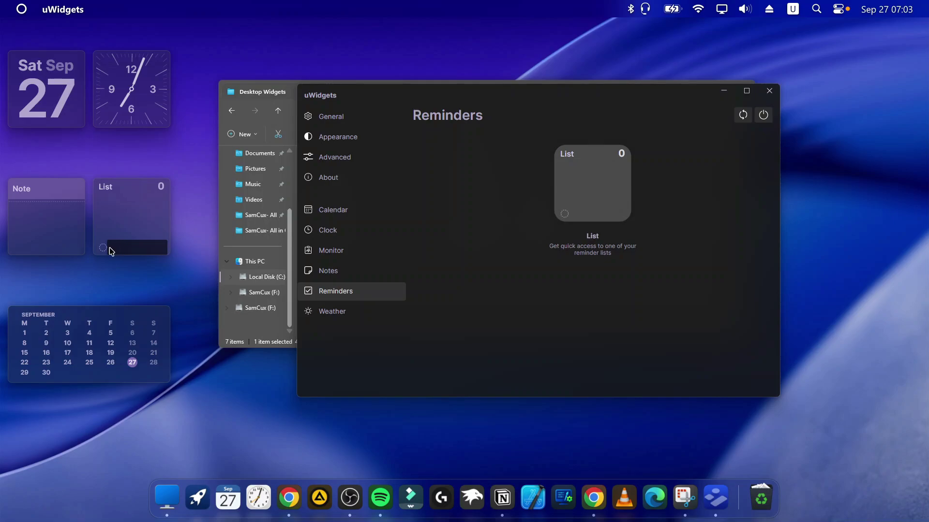
Step: Shift the List, Note, clock and date widgets down into an aligned block on the left
left_click(39, 207)
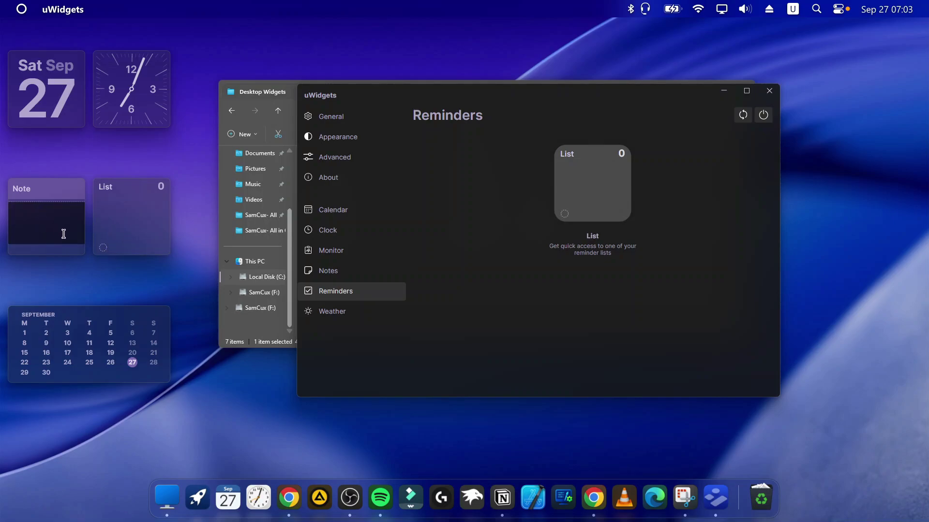
left_click_drag(126, 187, 126, 228)
left_click_drag(74, 183, 73, 225)
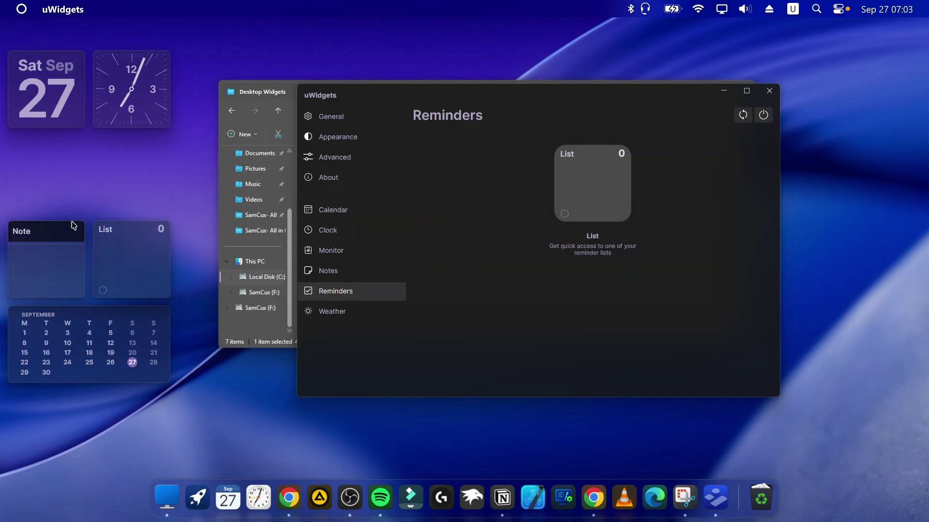
left_click_drag(132, 77, 132, 163)
left_click_drag(77, 94, 79, 175)
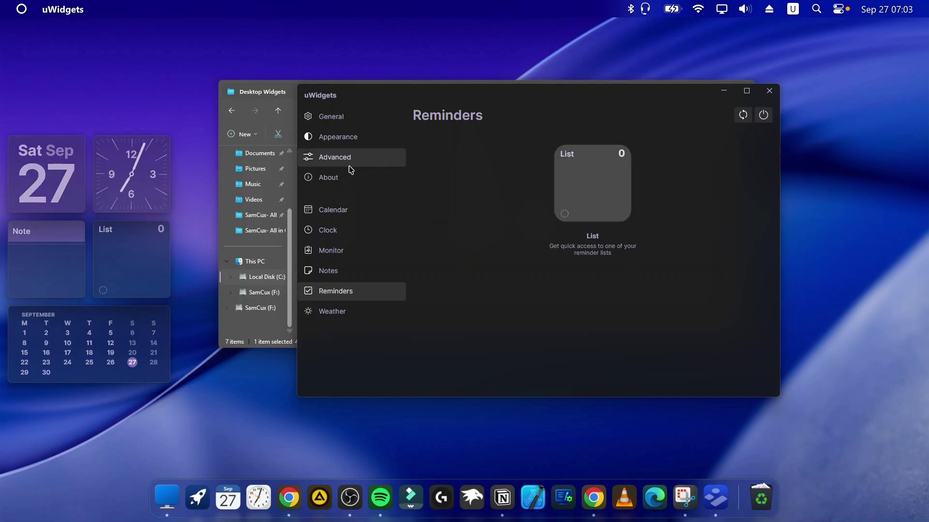
Step: Enable uWidgets run-at-startup, review the Appearance settings, and restart the widgets
left_click(372, 119)
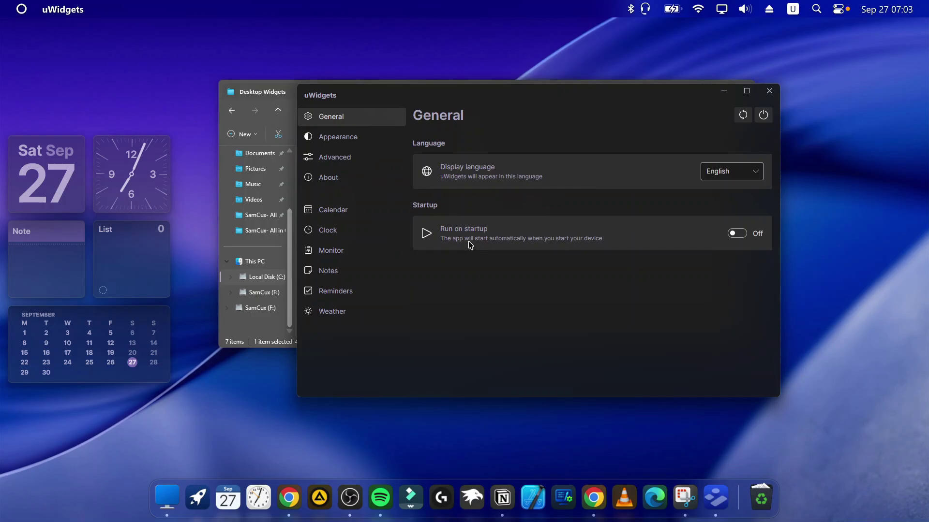
left_click(743, 239)
left_click(368, 135)
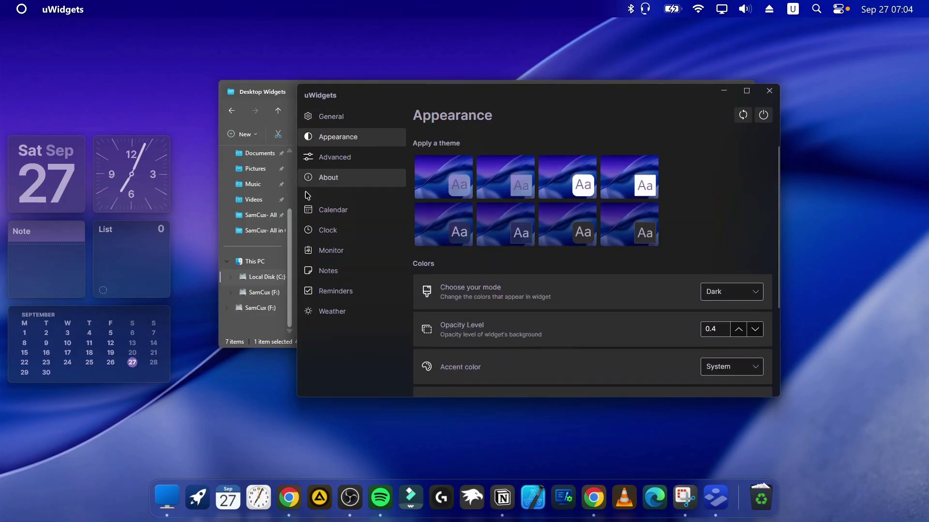
scroll(621, 328, "down", 1)
scroll(679, 310, "up", 1)
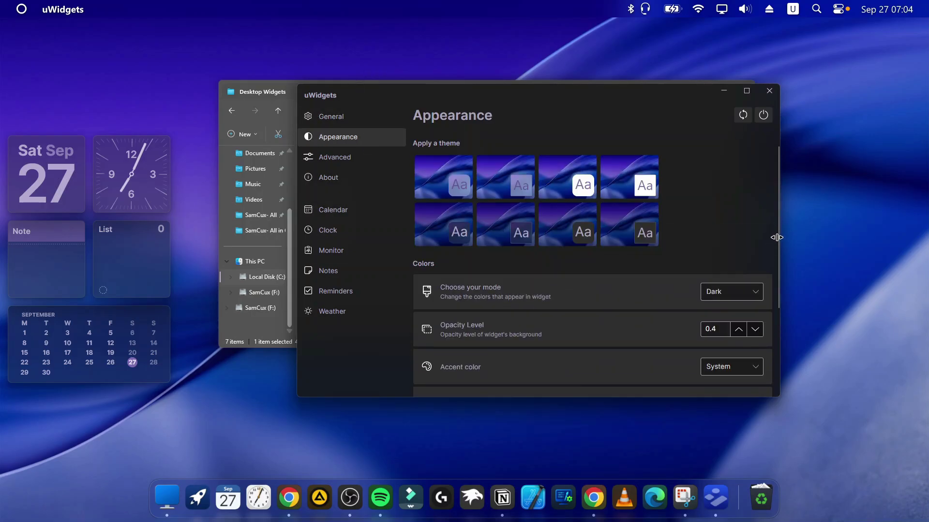
scroll(730, 234, "down", 2)
scroll(607, 234, "up", 2)
scroll(711, 242, "down", 4)
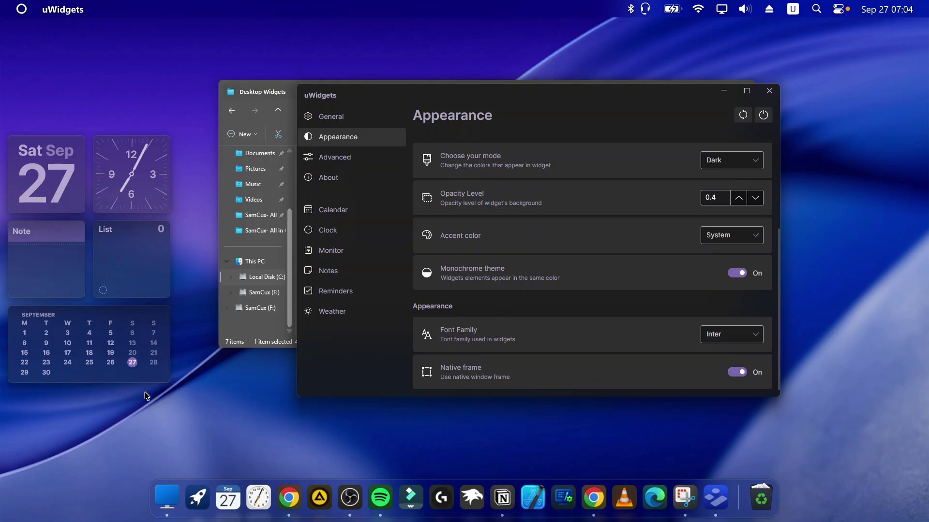
left_click(742, 115)
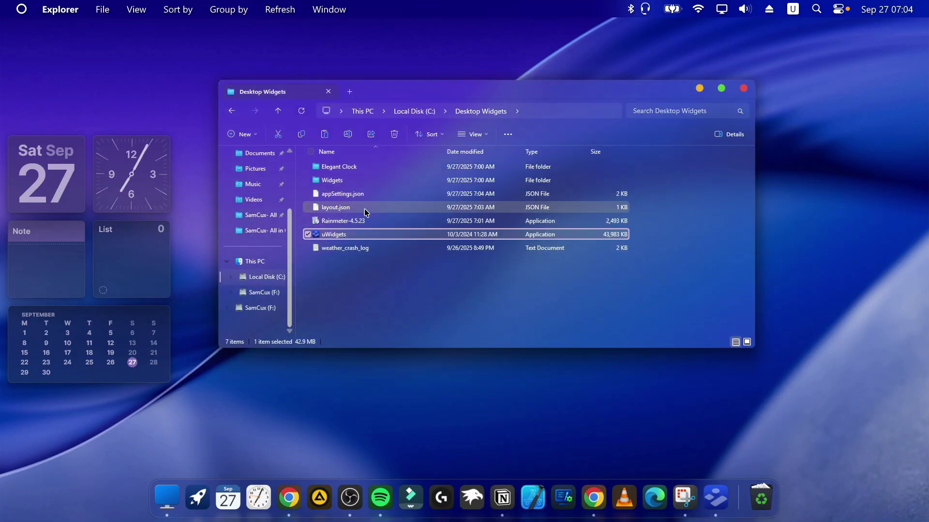
Step: Paste the Elegant Clock folder into Documents\Rainmeter\Skins, then open Manage Rainmeter from the tray
left_click(353, 170)
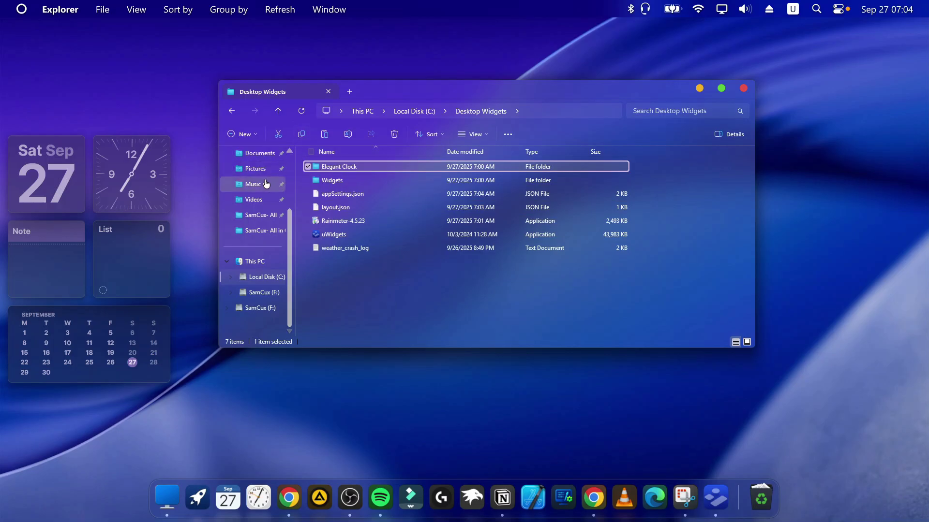
left_click(253, 153)
double_click(340, 224)
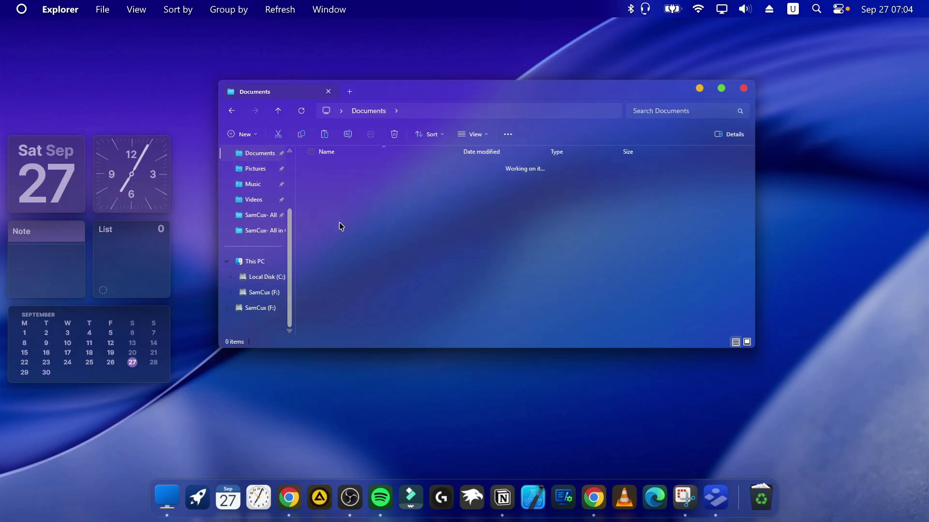
double_click(348, 180)
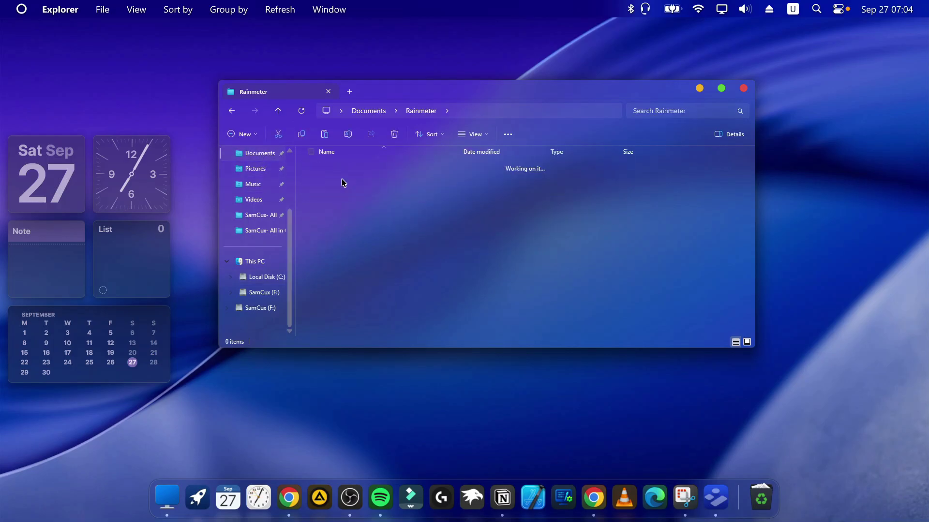
right_click(367, 238)
left_click(387, 362)
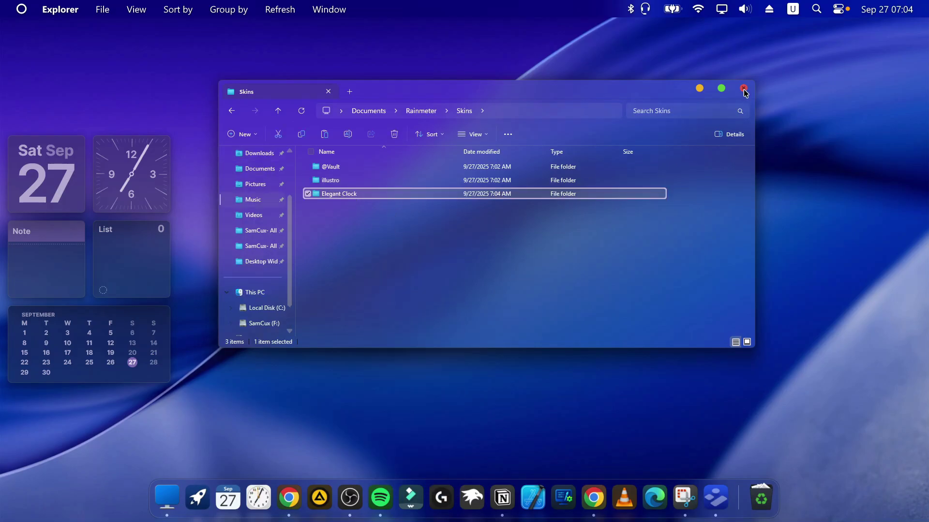
left_click(770, 9)
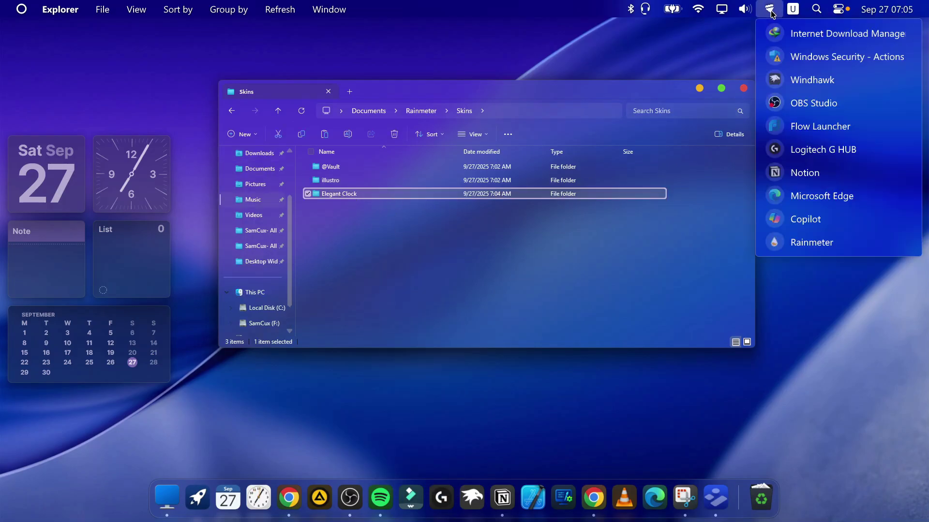
left_click(802, 242)
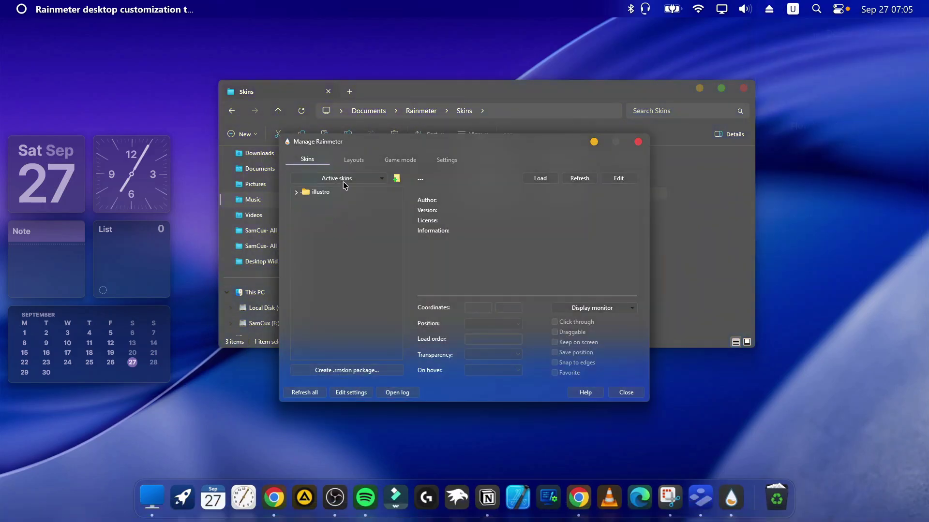
Step: Refresh the skin list and load the Elegant Clock LightClock.ini skin
left_click(297, 393)
left_click(296, 193)
left_click(337, 210)
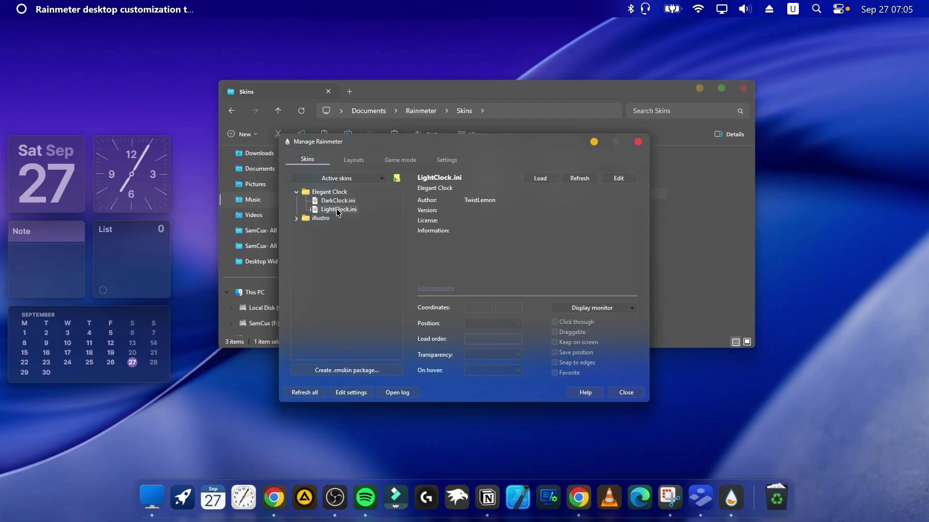
left_click(540, 178)
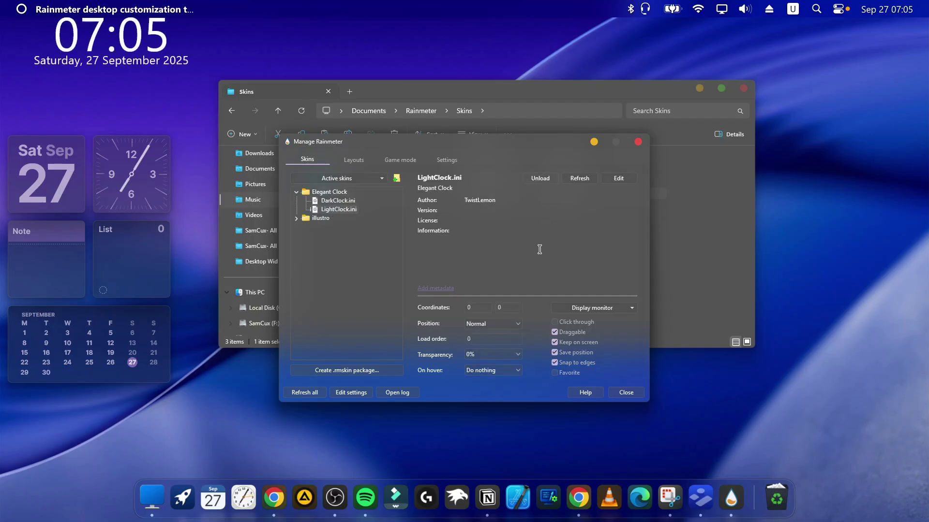
Step: Close the skin manager and Skins folder, then drag the digital clock to the screen centre
left_click(633, 140)
left_click(743, 88)
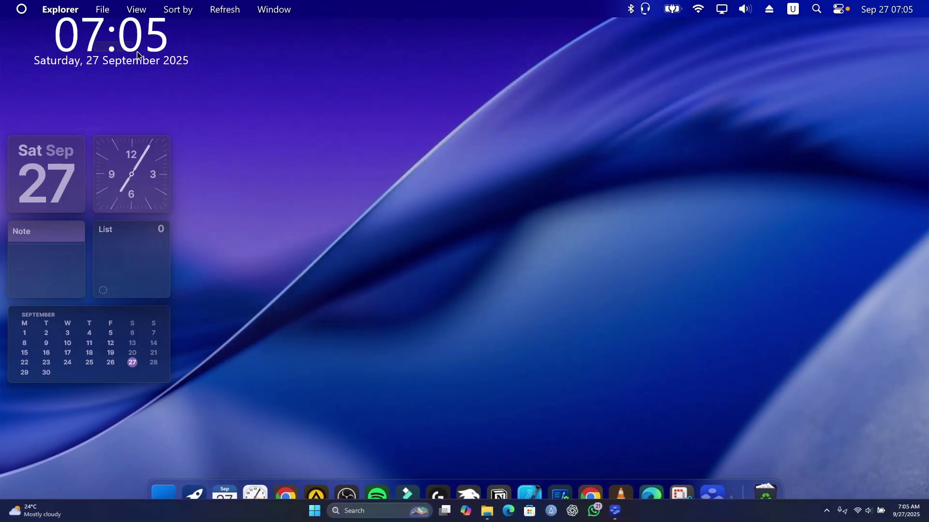
left_click_drag(138, 56, 498, 125)
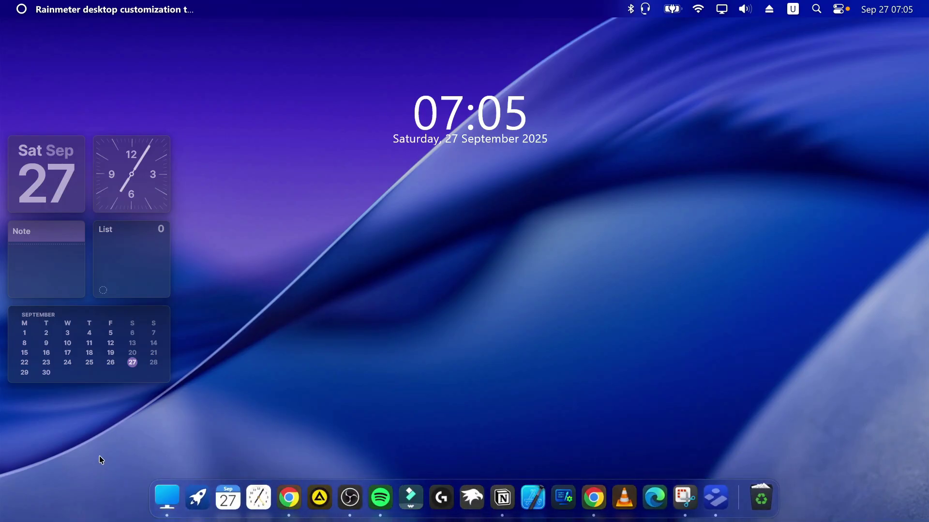
Step: In MyDockFinder Preferences, set the Start on boot method to Start as a service
right_click(744, 493)
left_click(759, 428)
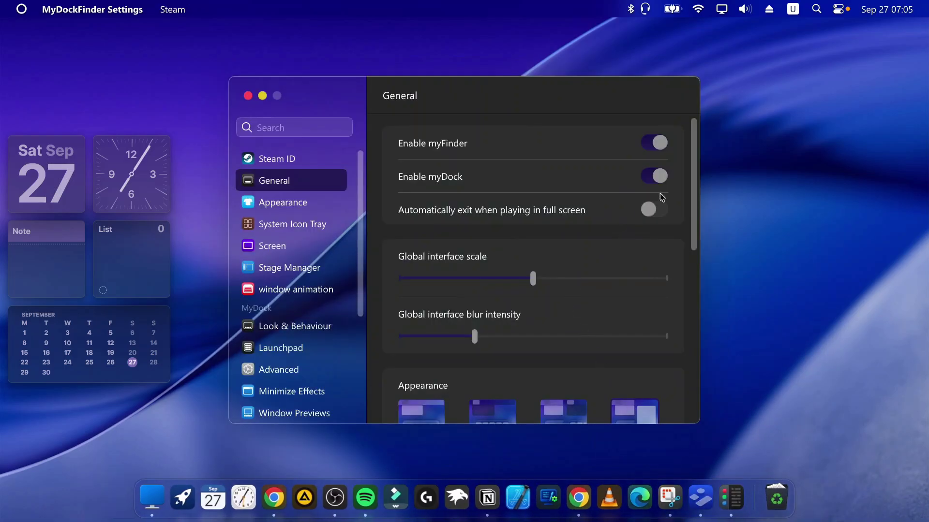
left_click_drag(696, 170, 695, 273)
left_click(478, 252)
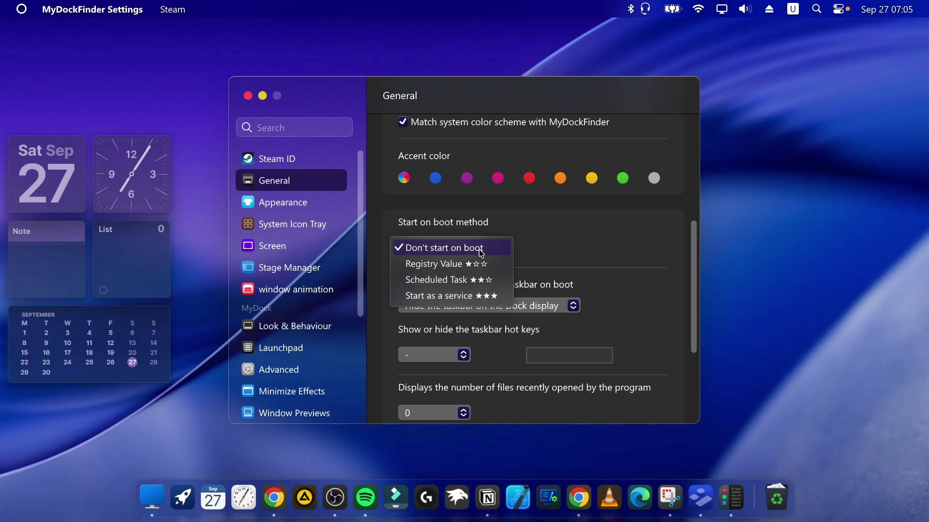
left_click(471, 293)
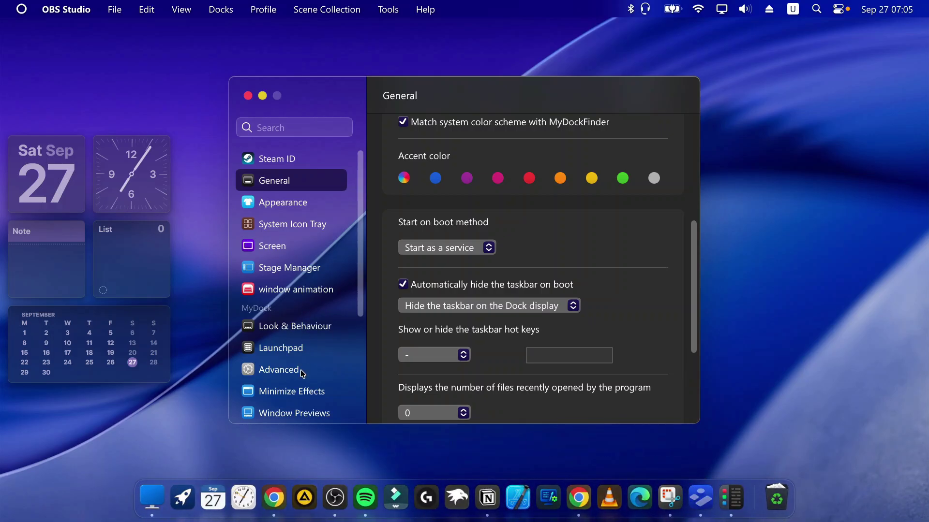
left_click(260, 370)
Step: Review the Dock layout backup list at the bottom of Advanced settings, then close the settings window
left_click_drag(695, 147, 701, 272)
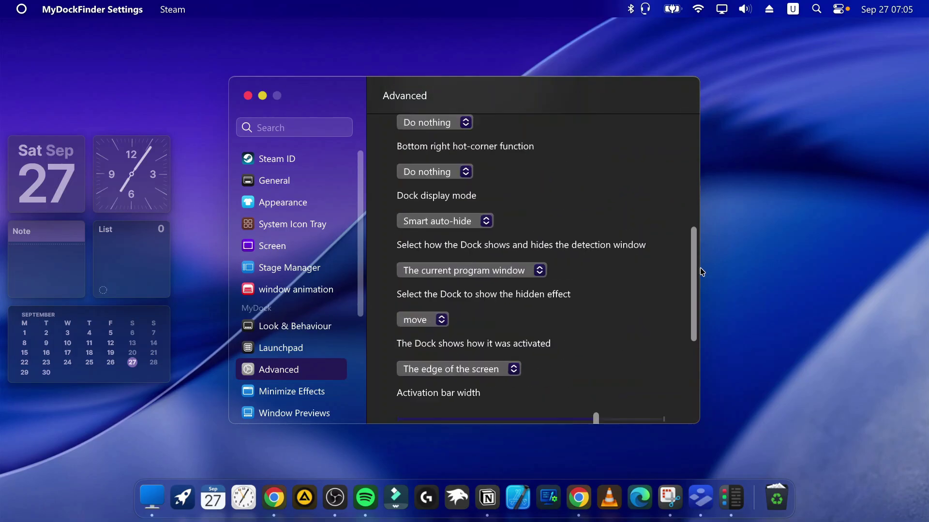
left_click_drag(698, 315, 692, 376)
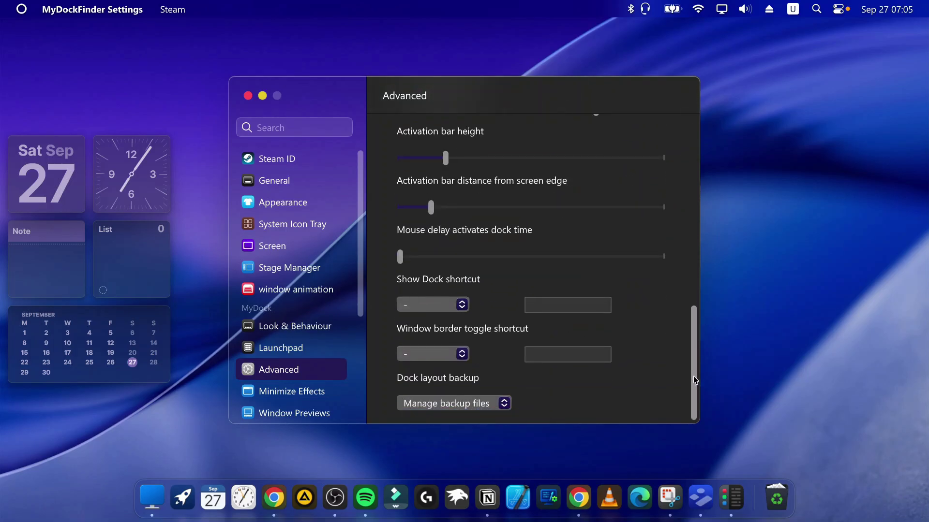
left_click(484, 404)
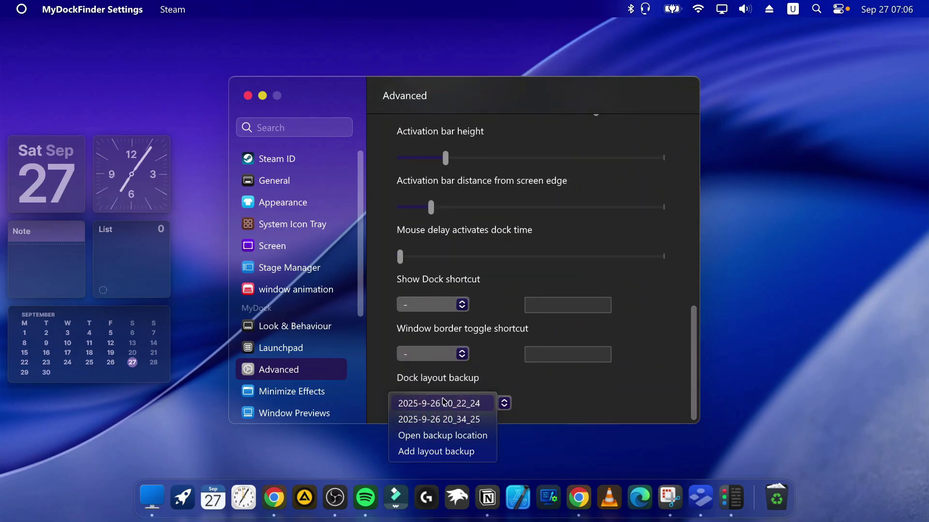
left_click(576, 404)
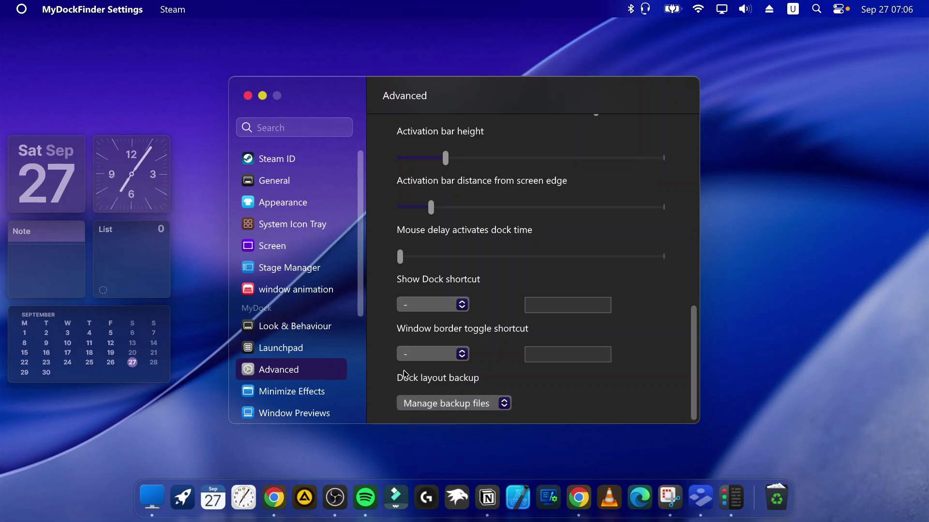
left_click(432, 406)
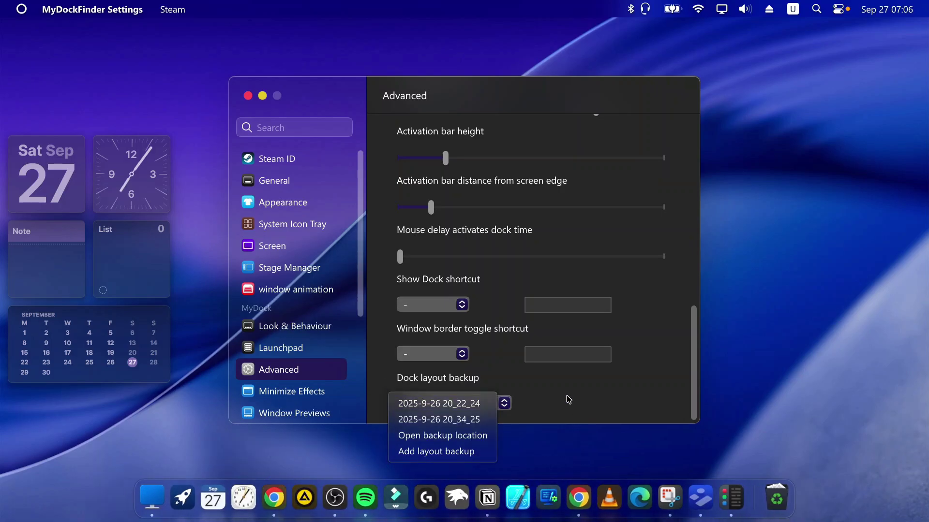
left_click(693, 395)
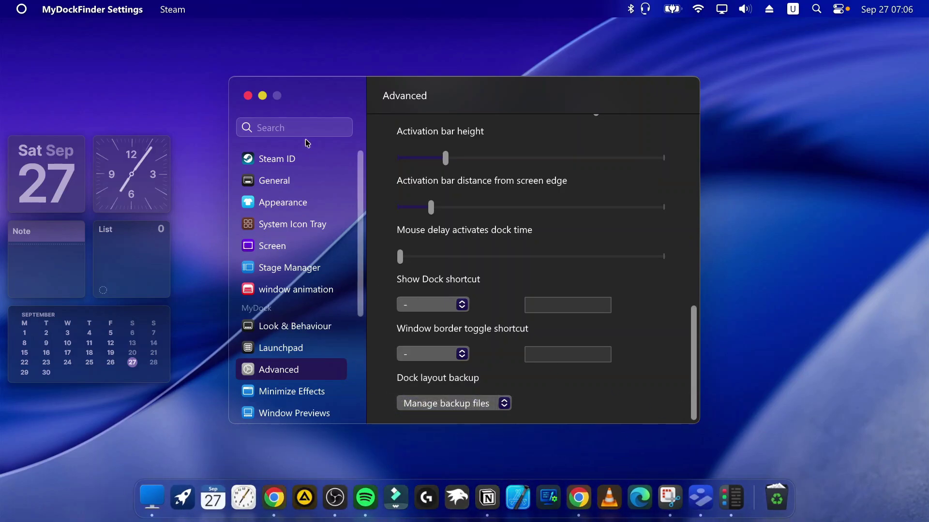
key("alt+F4")
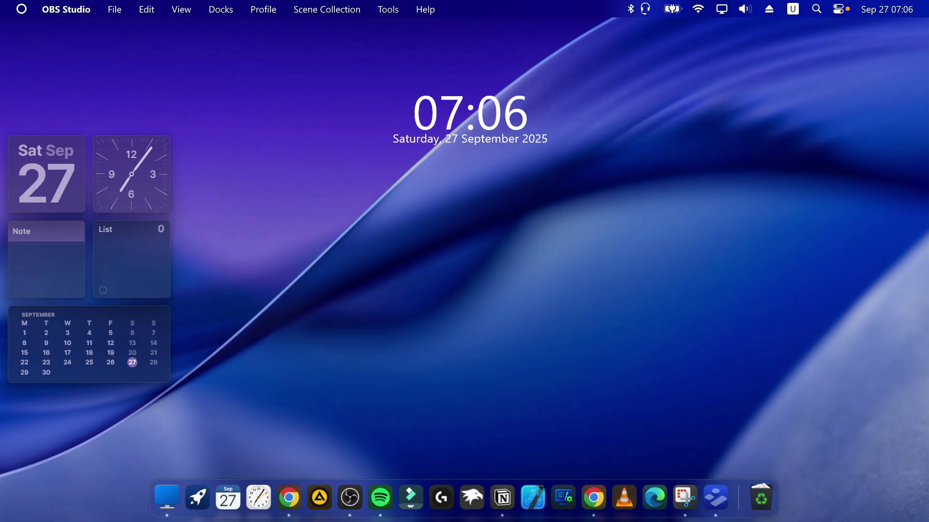